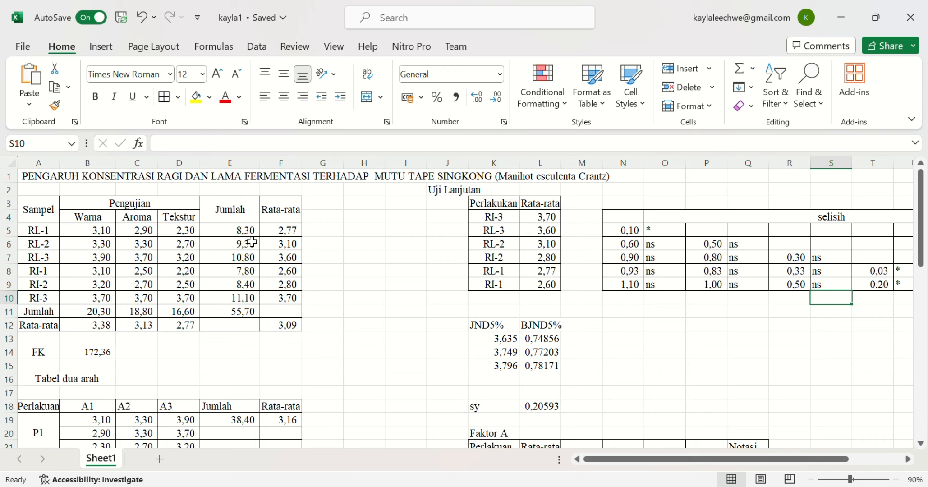
Examine the sum formulas in the Jumlah column for samples RL-1 and RL-2, leaving them as they are
{"action": "left_click", "coordinate": [250, 236]}
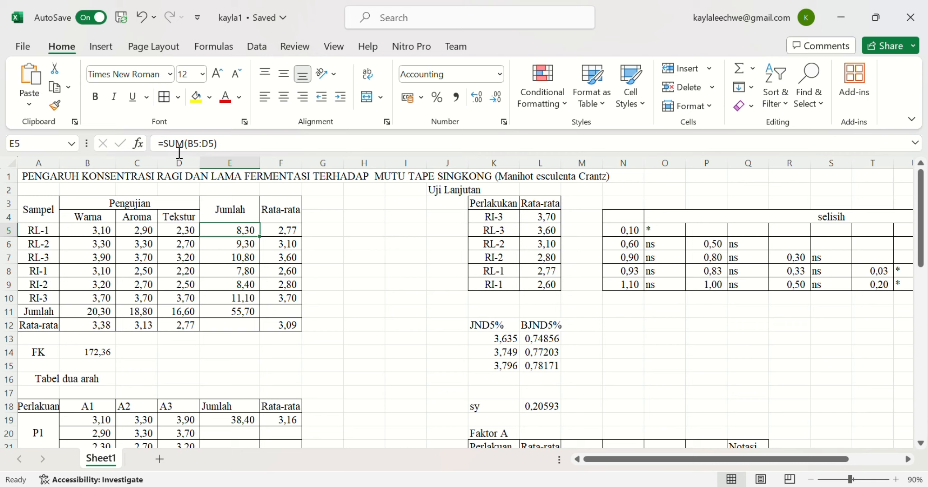
{"action": "left_click", "coordinate": [193, 144]}
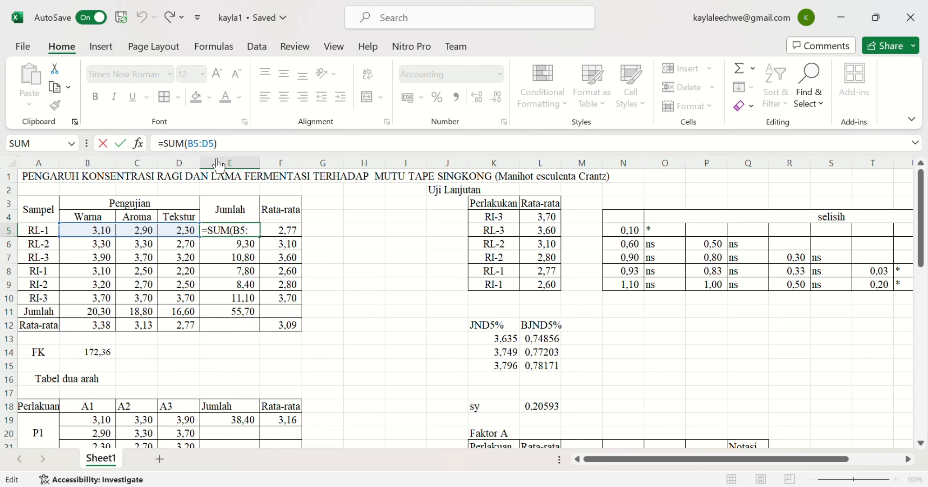
{"action": "left_click", "coordinate": [233, 145]}
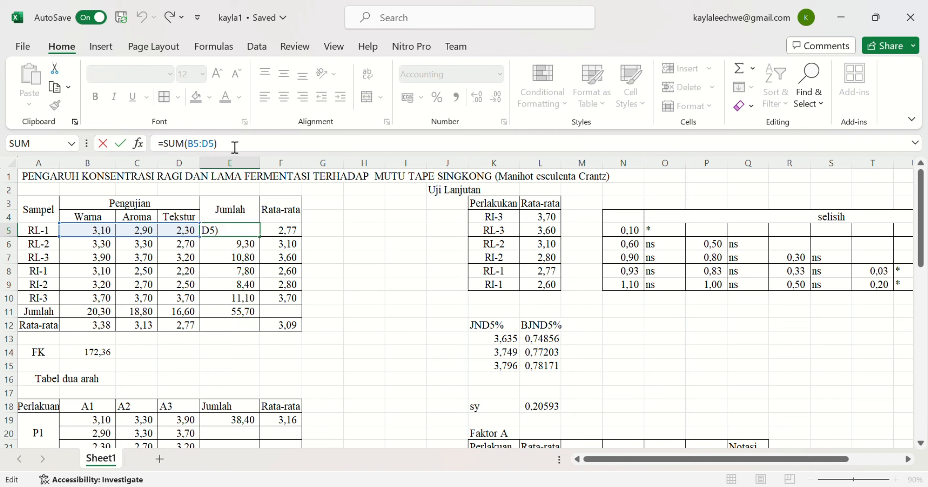
{"action": "key", "text": "Return"}
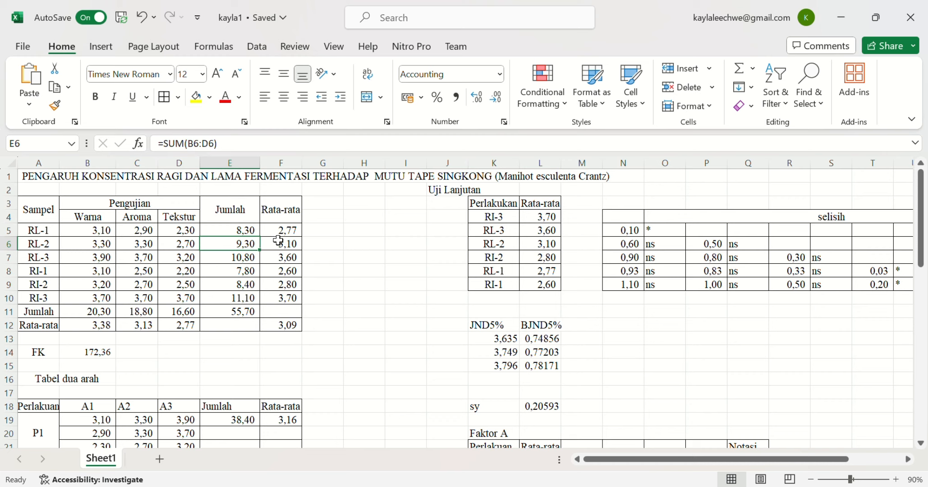
{"action": "left_click", "coordinate": [260, 236]}
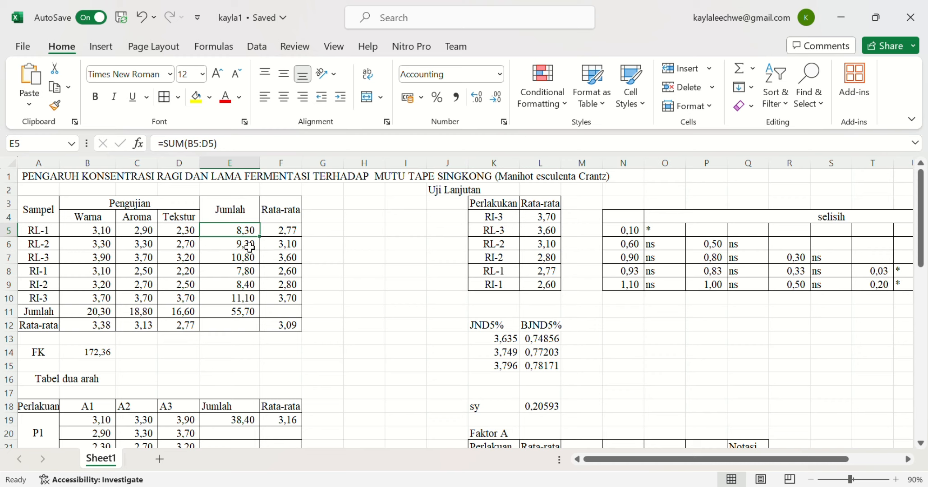
{"action": "left_click", "coordinate": [249, 247]}
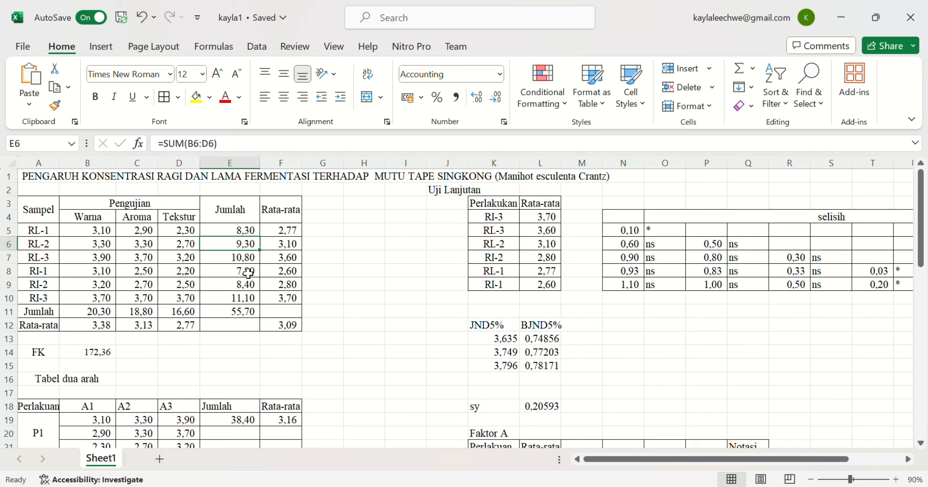
Check which cells the Warna column's total formula in the Jumlah row adds up
{"action": "left_click", "coordinate": [115, 315]}
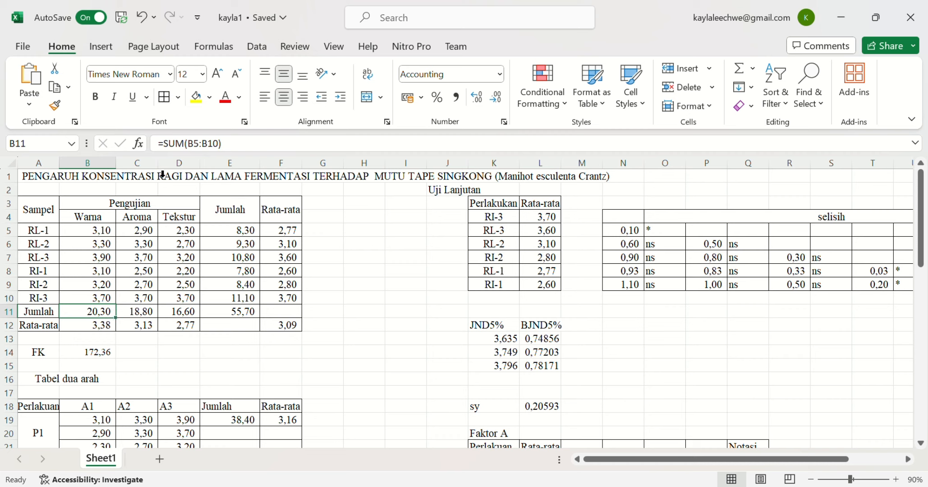
{"action": "left_click", "coordinate": [204, 148]}
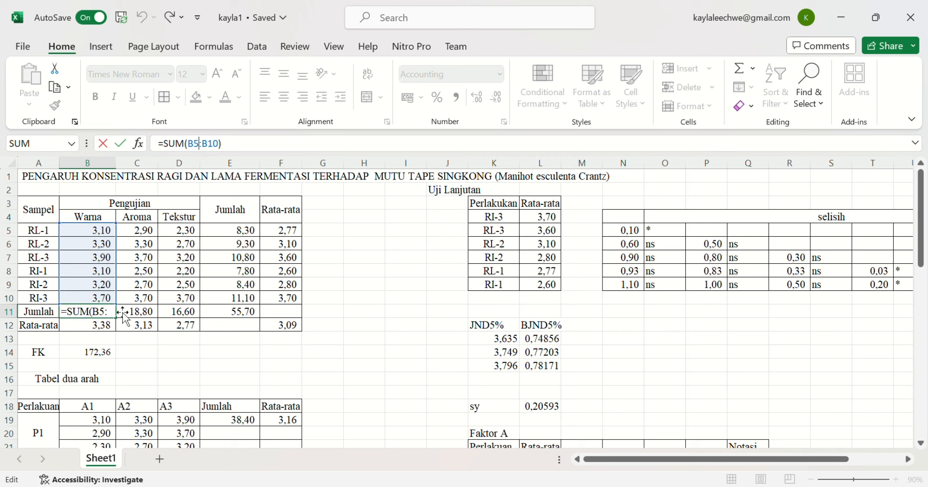
{"action": "left_click", "coordinate": [278, 152]}
{"action": "key", "text": "Return"}
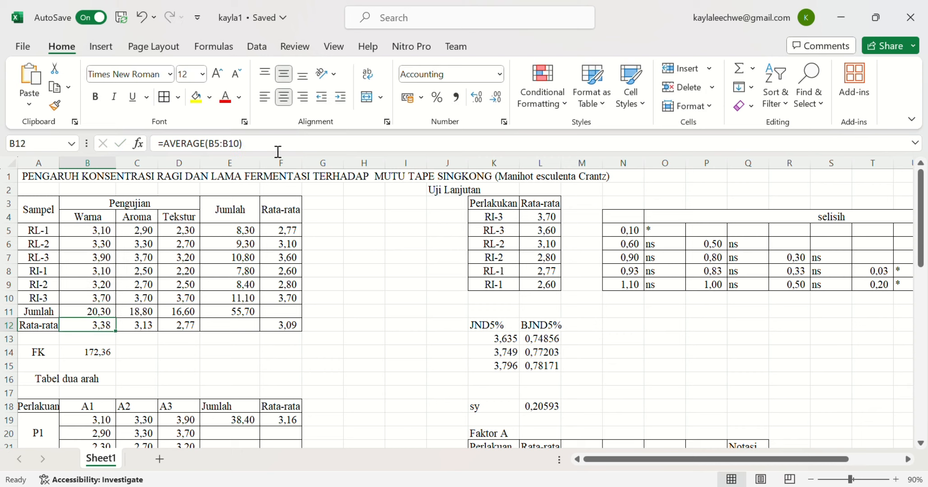
Check the range used by the average formula for sample RL-1 in the Rata-rata column
{"action": "left_click", "coordinate": [275, 231]}
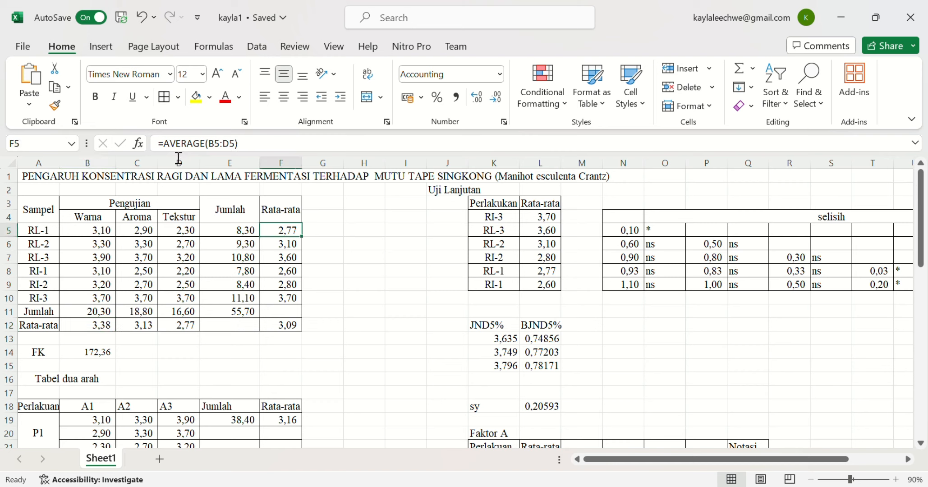
{"action": "left_click", "coordinate": [216, 152]}
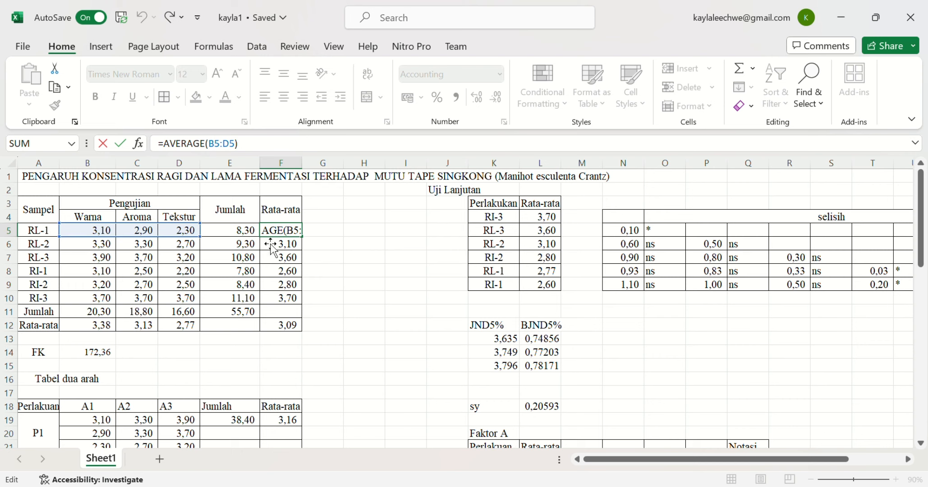
{"action": "left_click", "coordinate": [269, 151]}
{"action": "key", "text": "Return"}
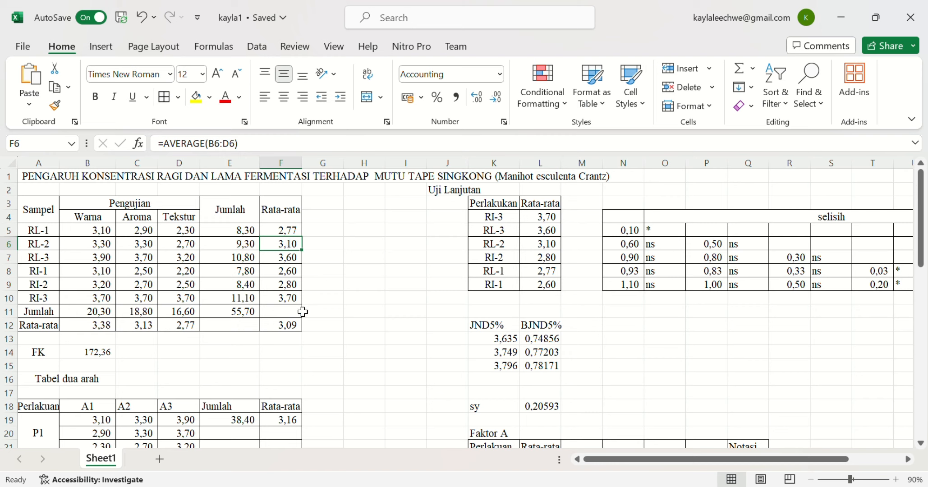
Examine the overall average formula in F12 and the Rata-rata row formulas for Warna, Aroma and Tekstur
{"action": "left_click", "coordinate": [299, 328]}
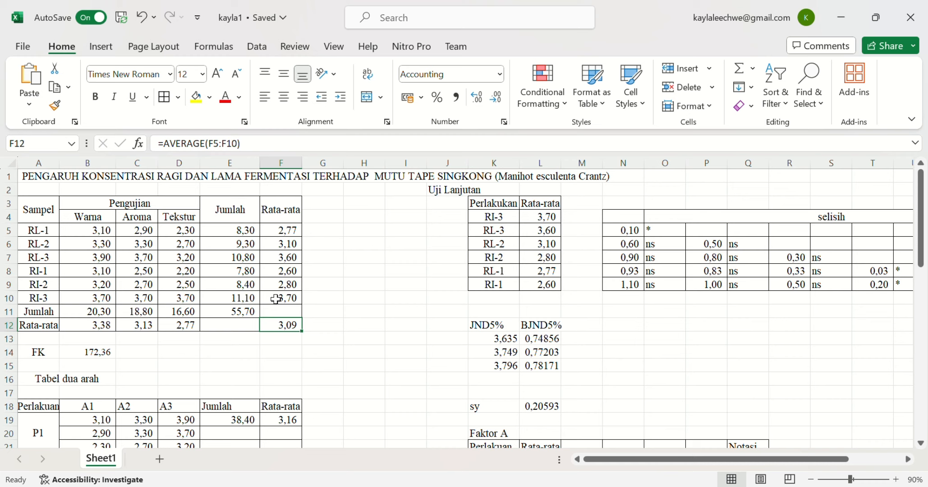
{"action": "left_click", "coordinate": [187, 149]}
{"action": "left_click", "coordinate": [220, 144]}
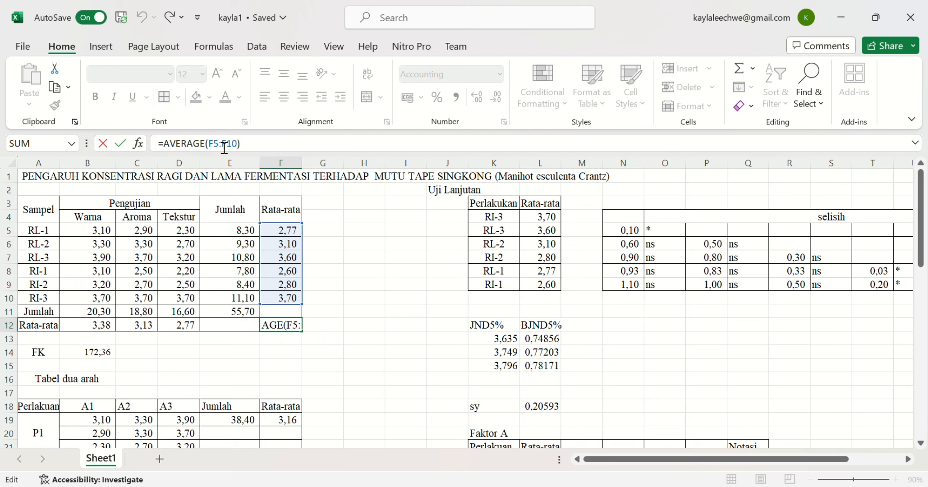
{"action": "key", "text": "Return"}
{"action": "left_click", "coordinate": [105, 328]}
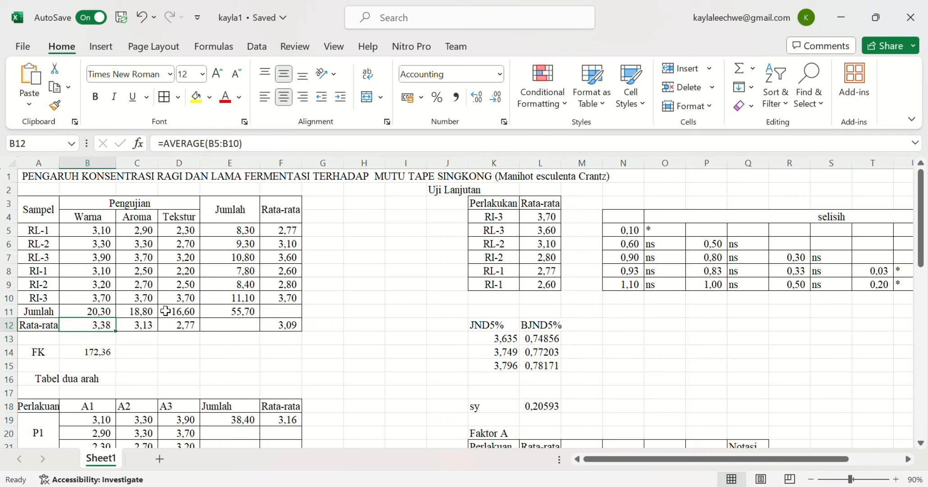
{"action": "key", "text": "Right"}
{"action": "key", "text": "Right"}
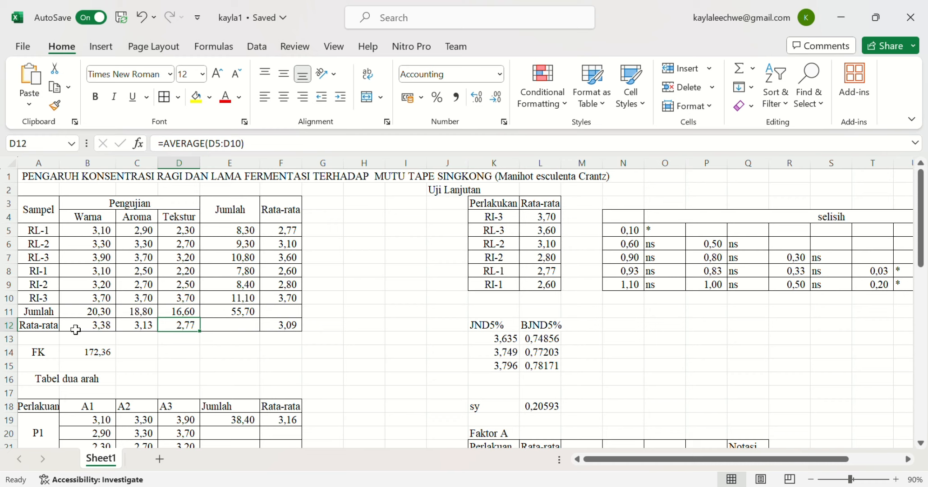
Inspect the FK correction factor formula in B14 and the grand total cell it refers to
{"action": "left_click", "coordinate": [55, 356]}
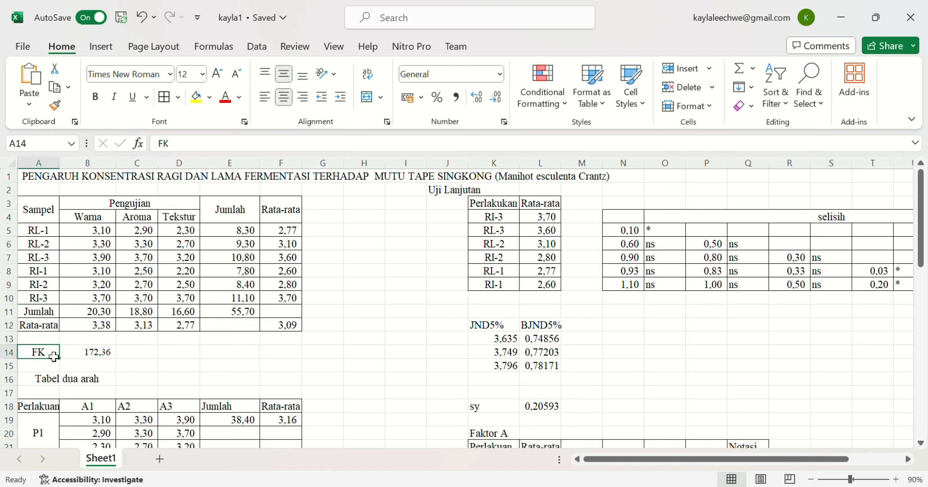
{"action": "left_click", "coordinate": [93, 357]}
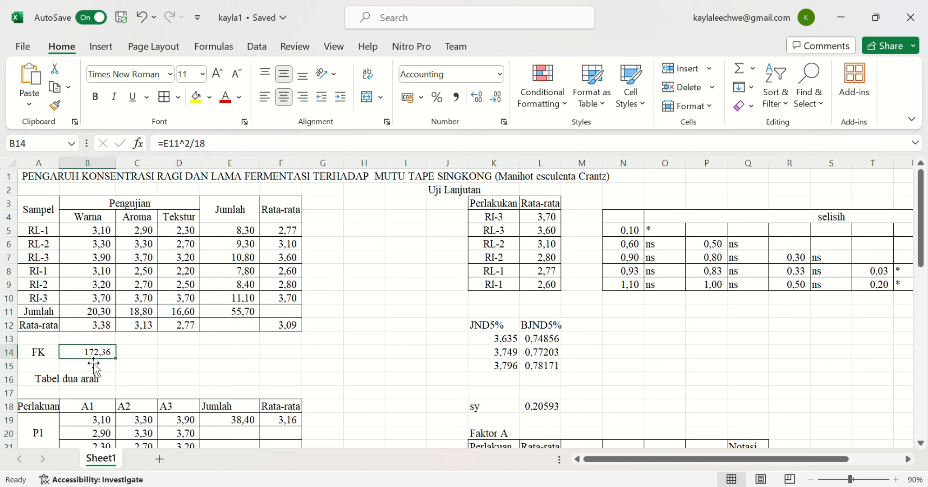
{"action": "left_click", "coordinate": [174, 147]}
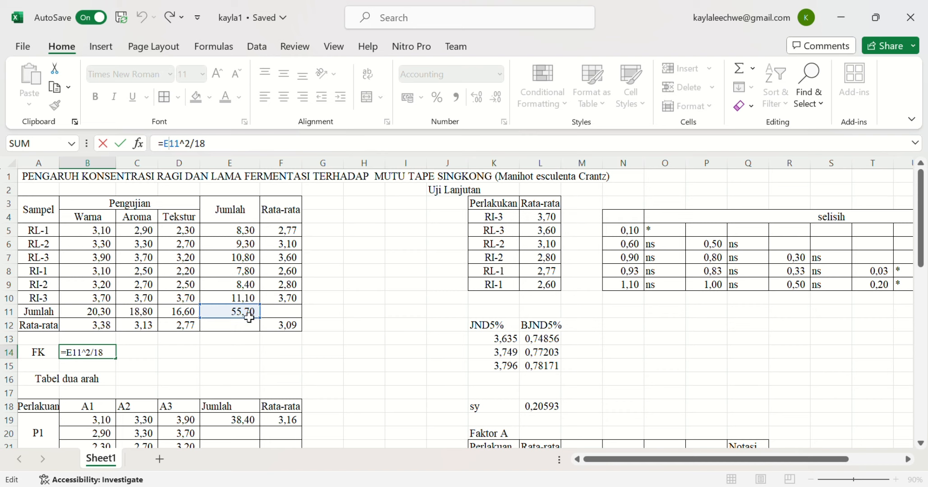
{"action": "left_click", "coordinate": [190, 146]}
{"action": "key", "text": "Return"}
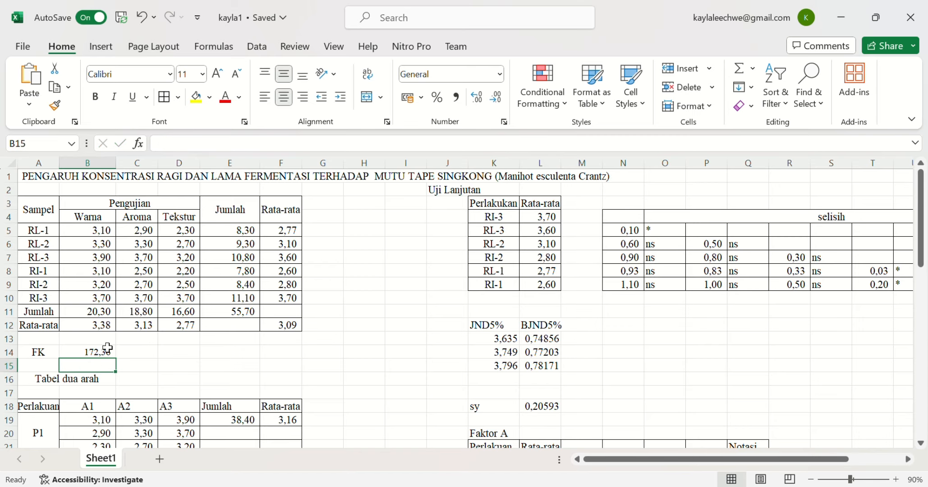
{"action": "scroll", "coordinate": [107, 347], "scroll_direction": "up", "scroll_amount": 3, "text": "ctrl"}
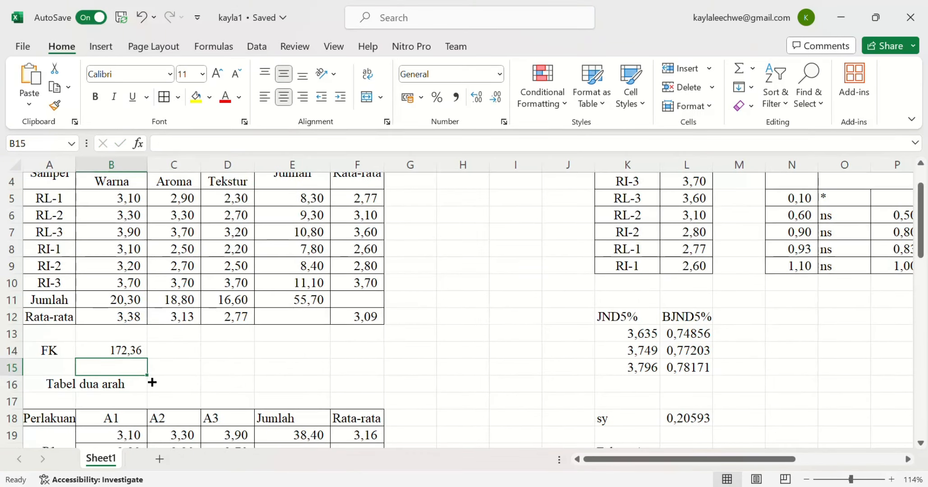
{"action": "scroll", "coordinate": [152, 382], "scroll_direction": "down", "scroll_amount": 3, "text": "ctrl"}
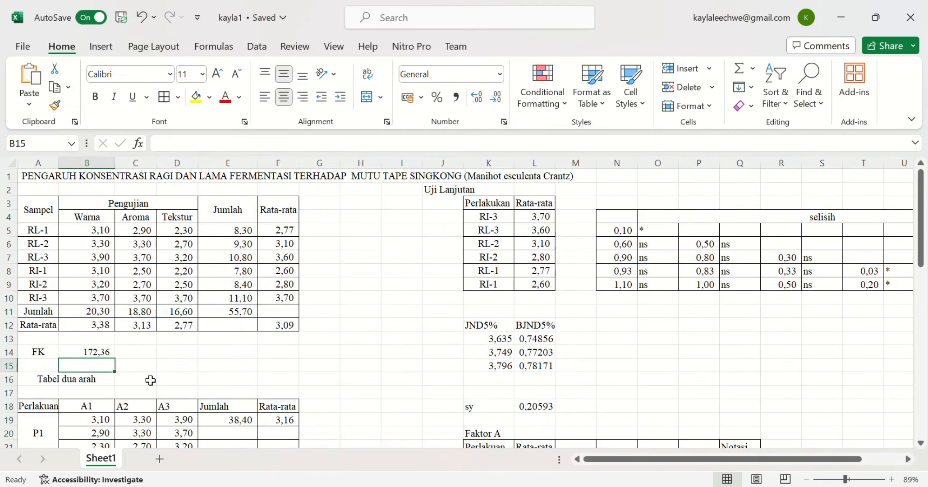
{"action": "left_click", "coordinate": [110, 356]}
Compare the P1 and P2 treatment groups of the Tabel dua arah with the sample rows in the first table
{"action": "scroll", "coordinate": [110, 358], "scroll_direction": "down", "scroll_amount": 2}
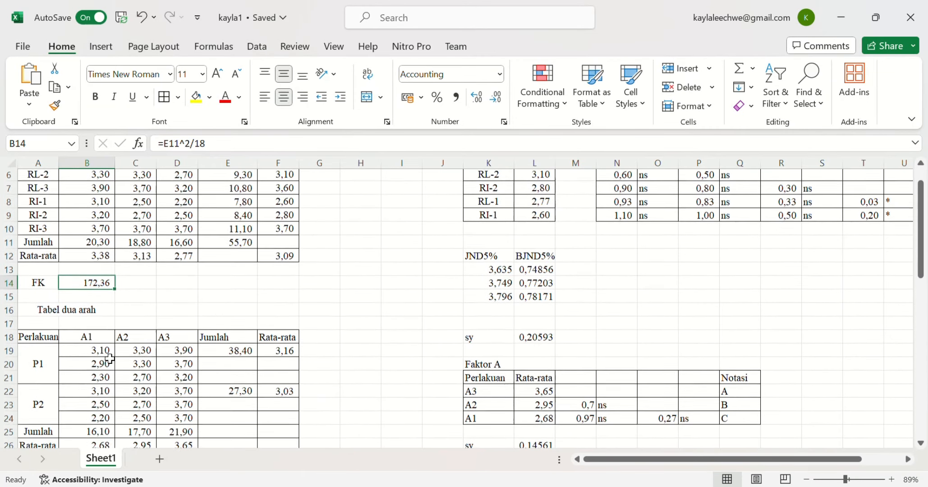
{"action": "scroll", "coordinate": [110, 359], "scroll_direction": "down", "scroll_amount": 3}
{"action": "scroll", "coordinate": [110, 358], "scroll_direction": "up", "scroll_amount": 1}
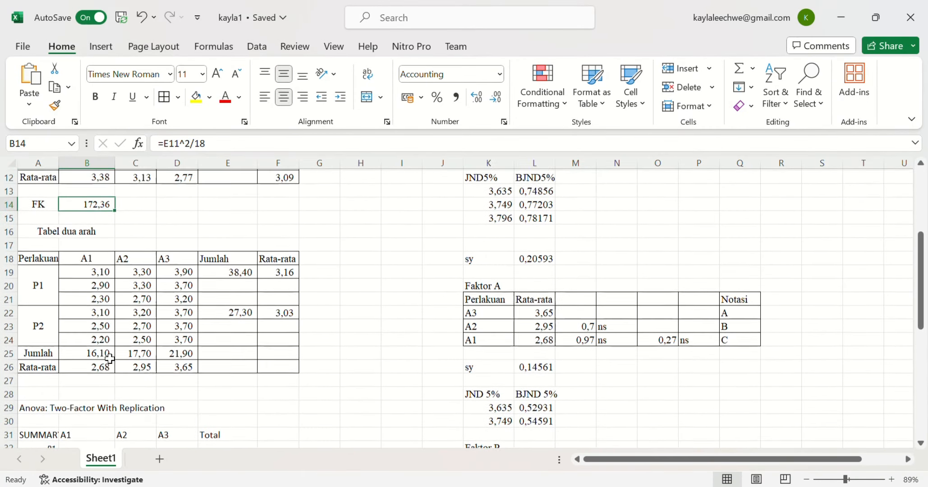
{"action": "scroll", "coordinate": [110, 358], "scroll_direction": "up", "scroll_amount": 3}
{"action": "scroll", "coordinate": [110, 359], "scroll_direction": "down", "scroll_amount": 2}
{"action": "left_click", "coordinate": [59, 339]}
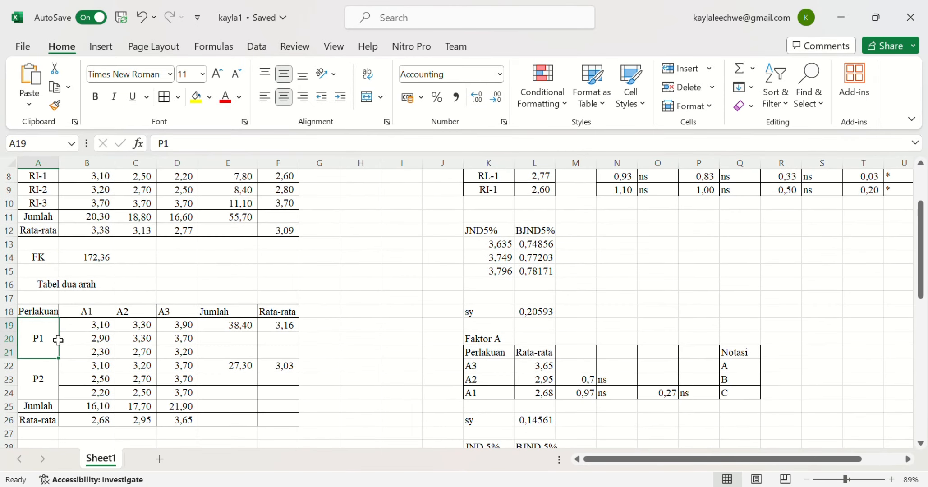
{"action": "scroll", "coordinate": [58, 339], "scroll_direction": "up", "scroll_amount": 1}
{"action": "scroll", "coordinate": [58, 340], "scroll_direction": "down", "scroll_amount": 1}
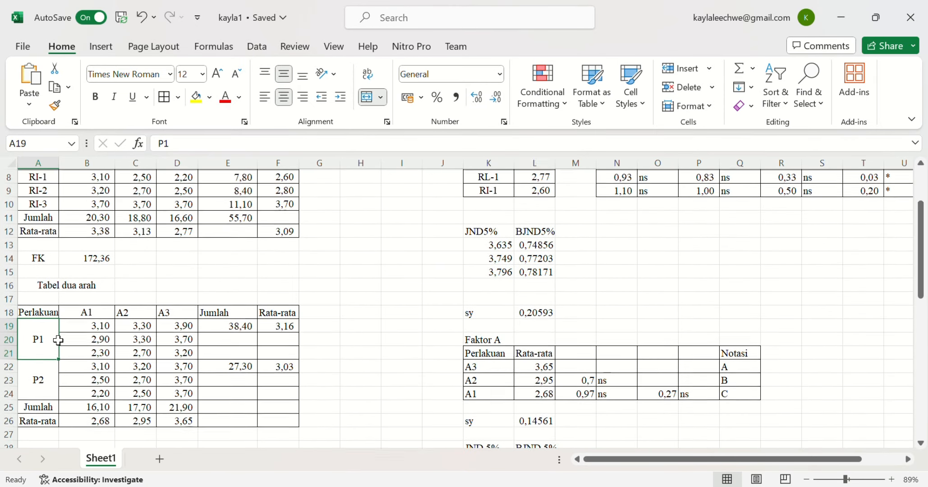
{"action": "scroll", "coordinate": [58, 339], "scroll_direction": "up", "scroll_amount": 3}
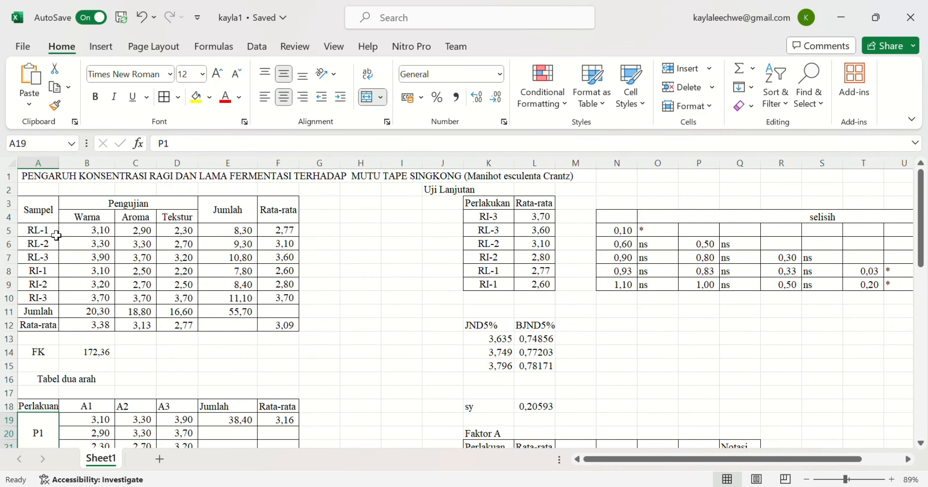
{"action": "scroll", "coordinate": [56, 274], "scroll_direction": "down", "scroll_amount": 3}
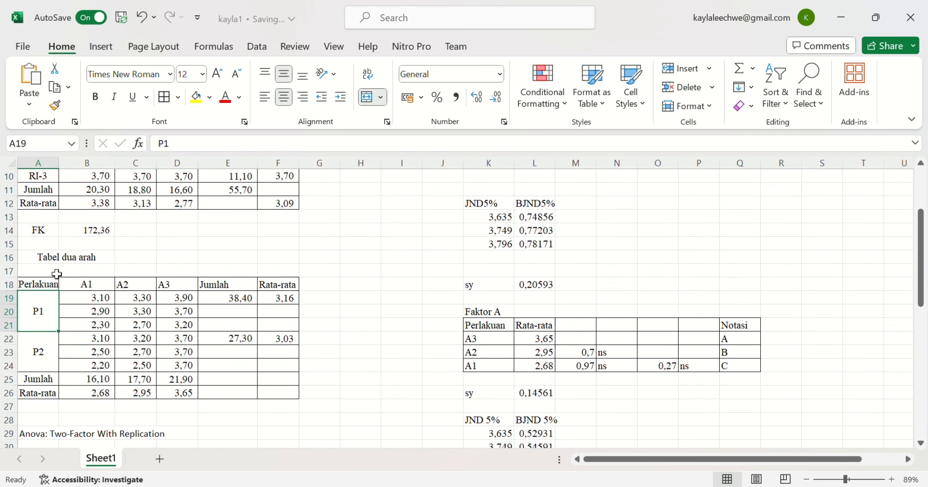
{"action": "left_click", "coordinate": [54, 354]}
{"action": "scroll", "coordinate": [48, 298], "scroll_direction": "up", "scroll_amount": 2}
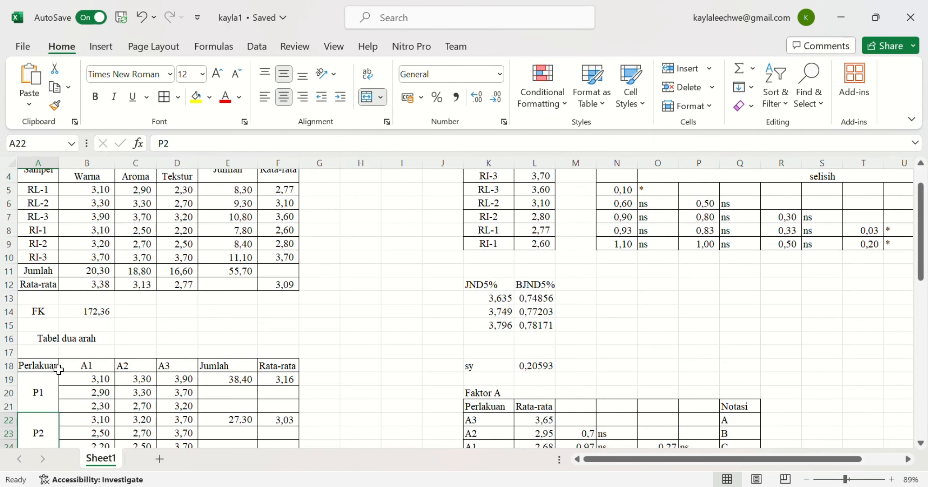
Review the two-way table's column headings A1, A2, A3, Jumlah and Rata-rata
{"action": "scroll", "coordinate": [60, 367], "scroll_direction": "down", "scroll_amount": 1}
{"action": "left_click", "coordinate": [92, 341]}
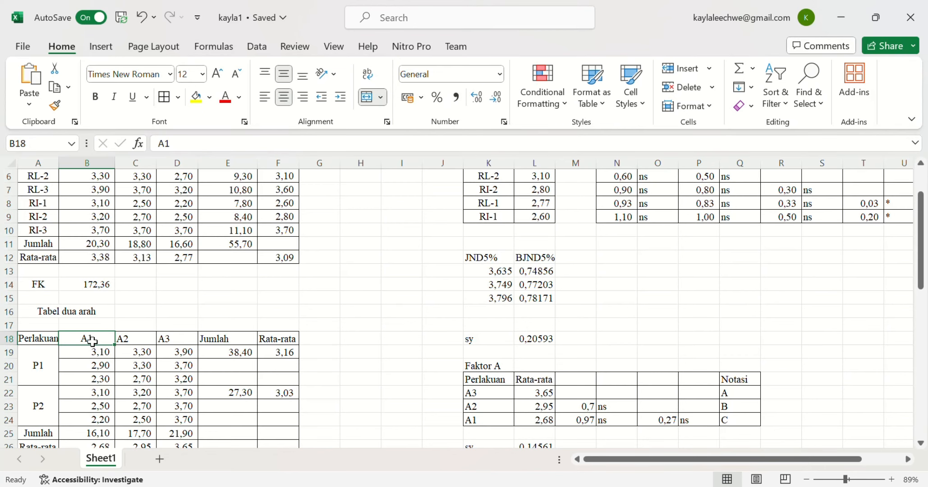
{"action": "left_click", "coordinate": [122, 342]}
{"action": "left_click", "coordinate": [175, 342]}
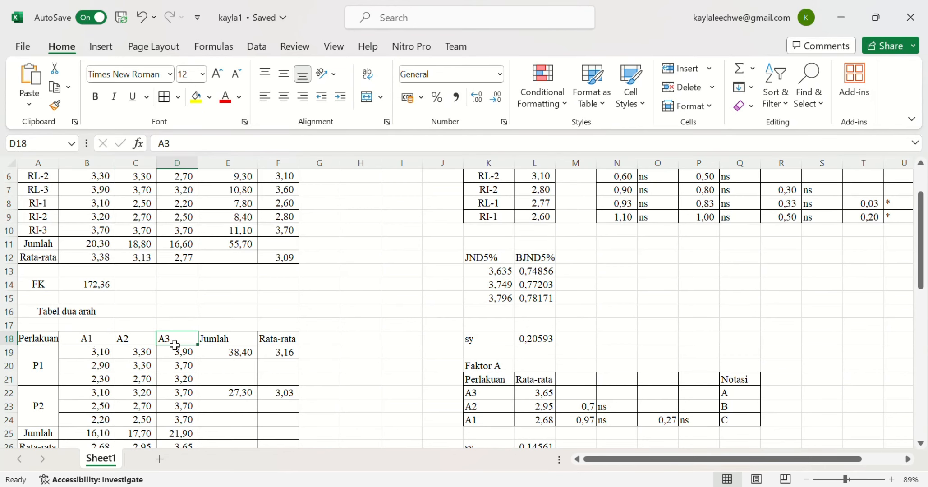
{"action": "scroll", "coordinate": [189, 316], "scroll_direction": "down", "scroll_amount": 3}
{"action": "left_click", "coordinate": [218, 232]}
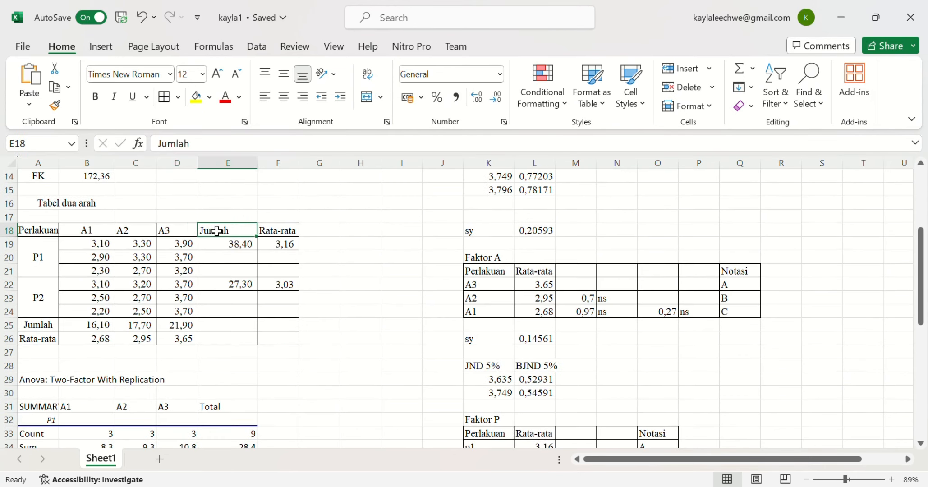
{"action": "left_click", "coordinate": [270, 232]}
Compare the first P1 value under A1 in the two-way table with sample RL-1's Warna score
{"action": "scroll", "coordinate": [273, 231], "scroll_direction": "up", "scroll_amount": 2}
{"action": "scroll", "coordinate": [273, 232], "scroll_direction": "up", "scroll_amount": 1}
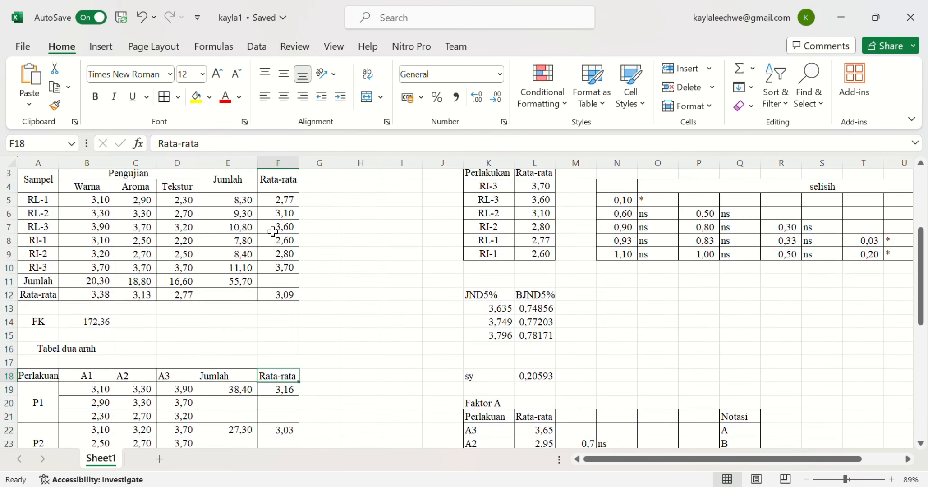
{"action": "left_click", "coordinate": [113, 396]}
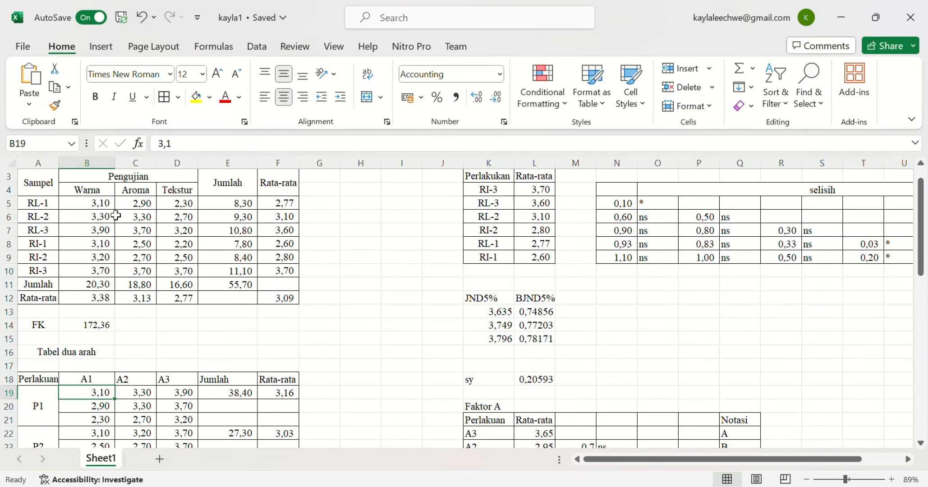
{"action": "left_click", "coordinate": [105, 207]}
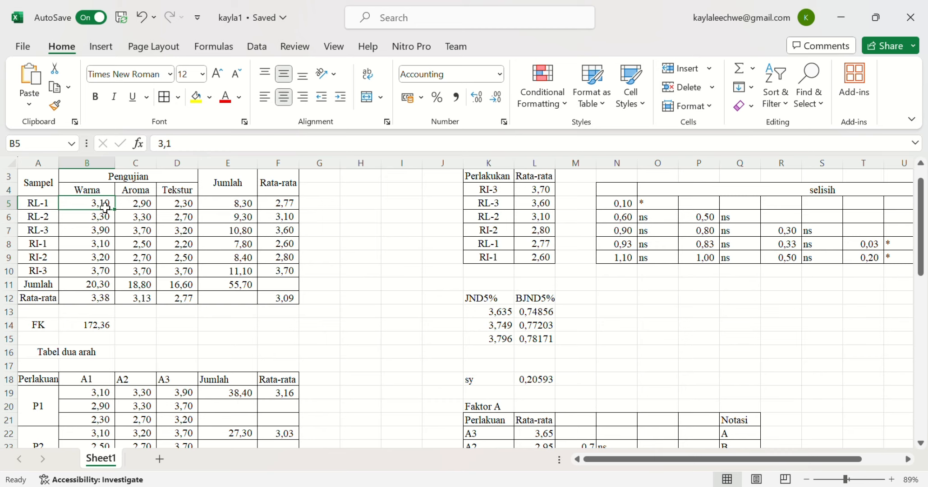
Compare sample RL-1's Aroma and Tekstur scores with the second and third P1 values under A1 in the two-way table
{"action": "left_click", "coordinate": [134, 210]}
{"action": "left_click", "coordinate": [171, 209]}
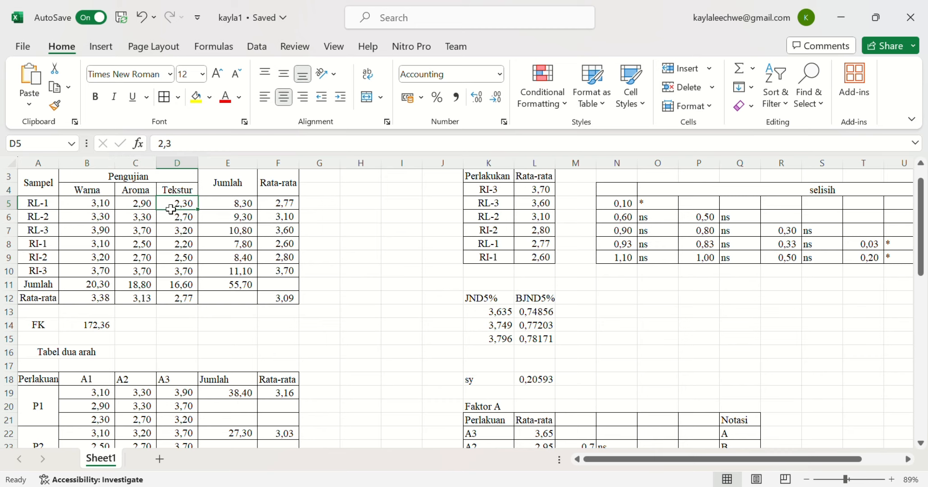
{"action": "scroll", "coordinate": [171, 209], "scroll_direction": "down", "scroll_amount": 3}
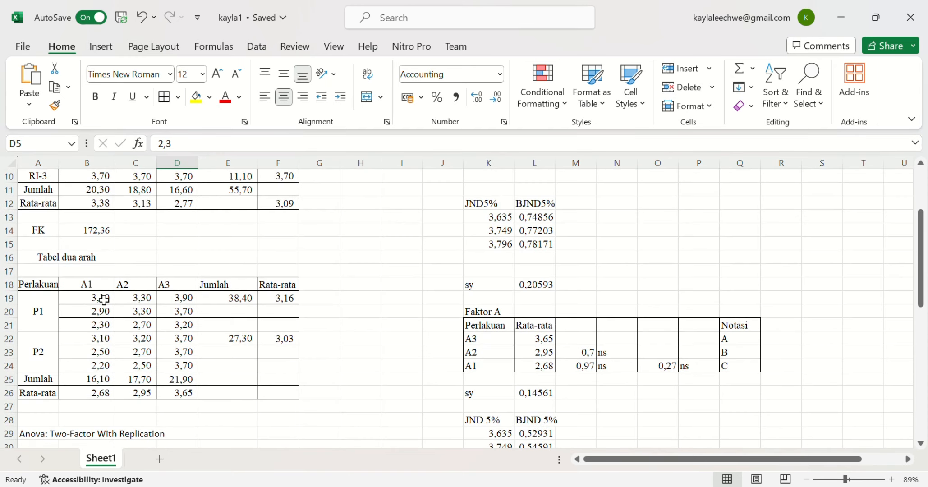
{"action": "scroll", "coordinate": [104, 300], "scroll_direction": "up", "scroll_amount": 1}
{"action": "scroll", "coordinate": [105, 300], "scroll_direction": "down", "scroll_amount": 1}
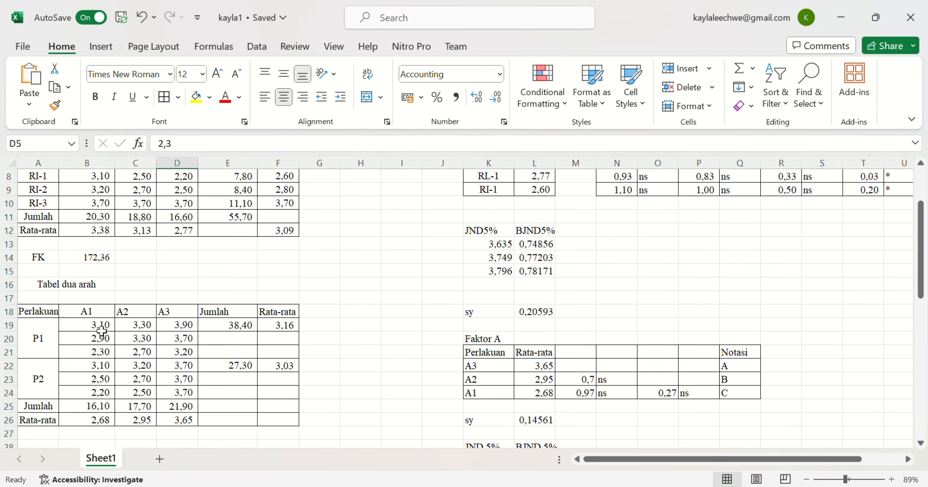
{"action": "scroll", "coordinate": [101, 334], "scroll_direction": "up", "scroll_amount": 1}
{"action": "scroll", "coordinate": [101, 332], "scroll_direction": "up", "scroll_amount": 3}
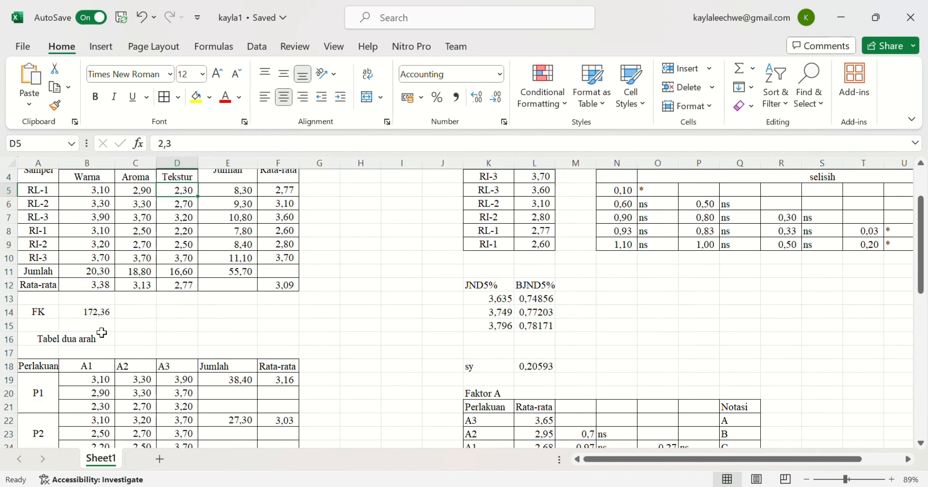
Compare the P1 values under A2 in the two-way table with sample RL-2's scores
{"action": "left_click", "coordinate": [137, 381]}
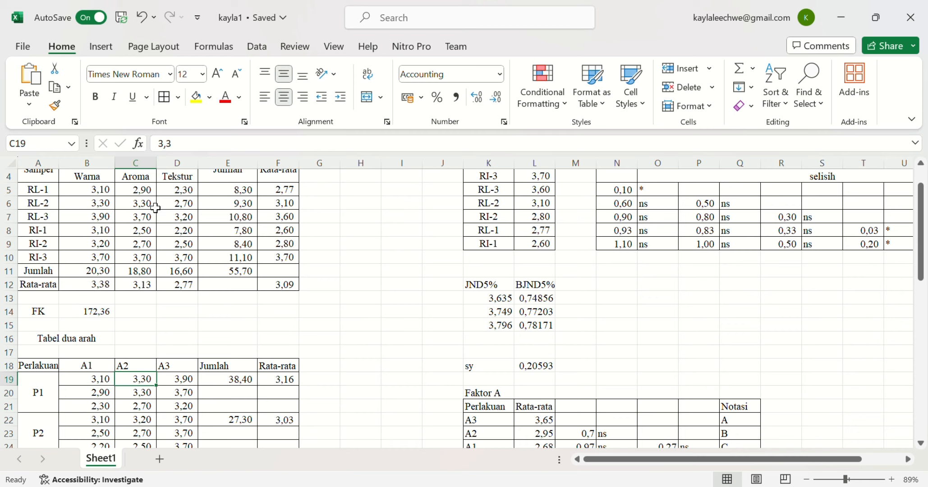
{"action": "left_click", "coordinate": [145, 398]}
{"action": "left_click", "coordinate": [153, 420]}
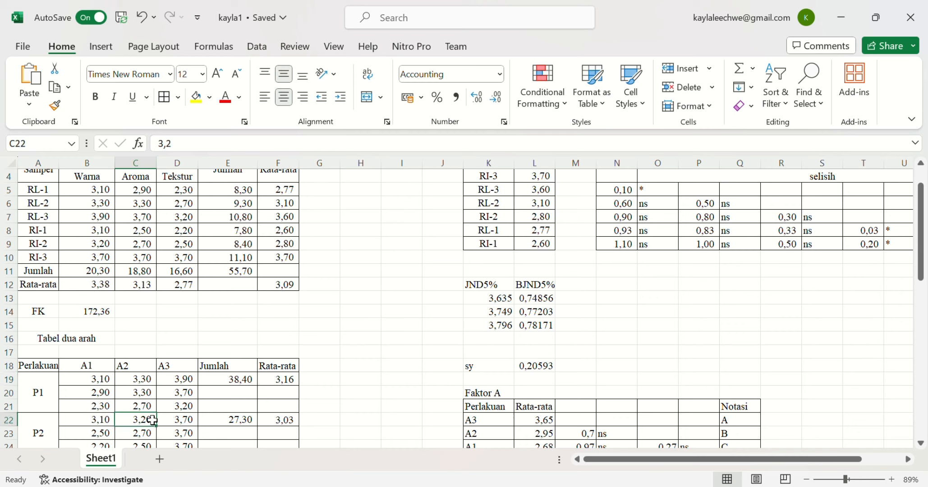
{"action": "left_click", "coordinate": [151, 408]}
Compare the P1 values under A3 in the two-way table with sample RL-3's scores
{"action": "left_click", "coordinate": [188, 381]}
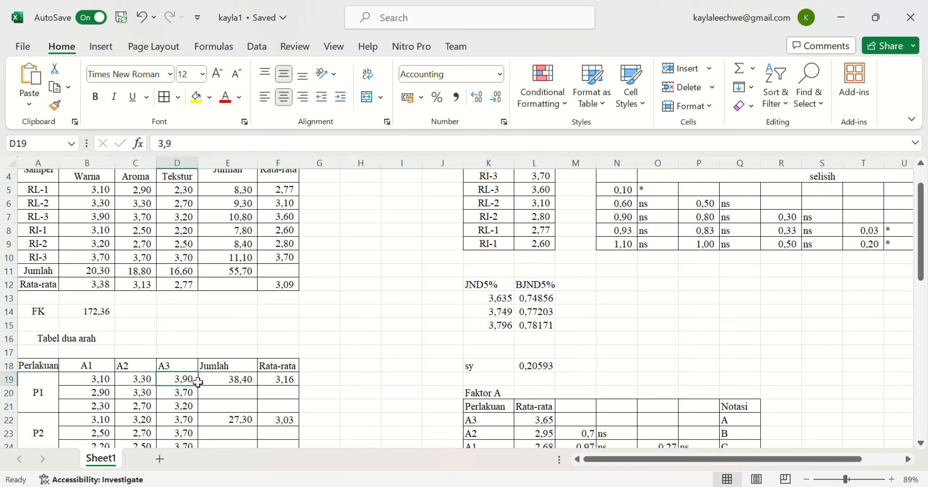
{"action": "left_click", "coordinate": [97, 219]}
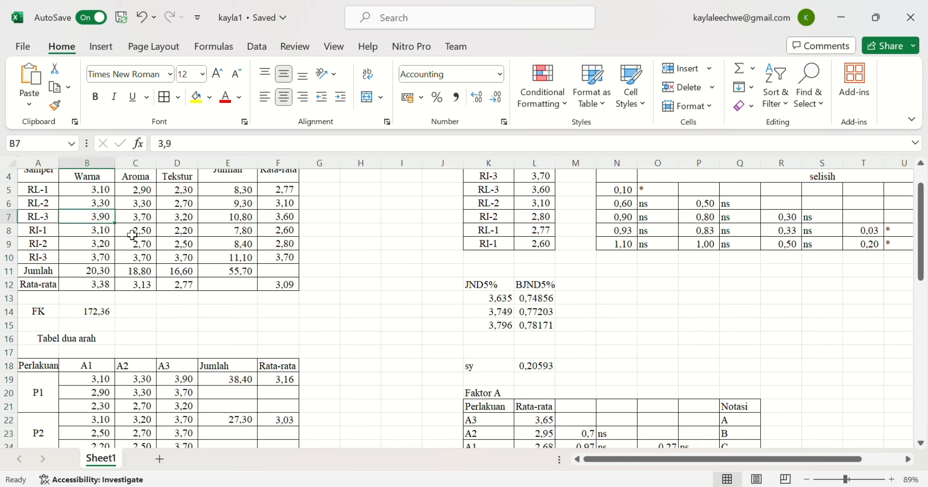
{"action": "left_click", "coordinate": [191, 395]}
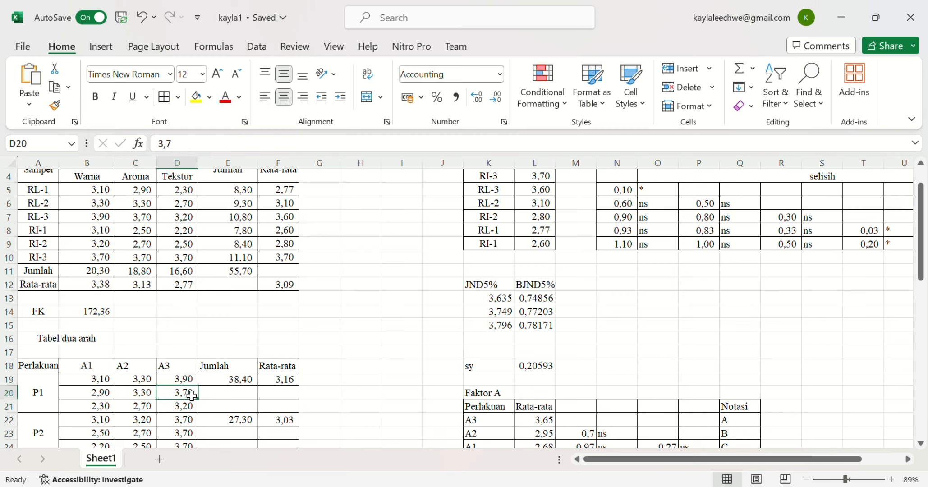
{"action": "key", "text": "Down"}
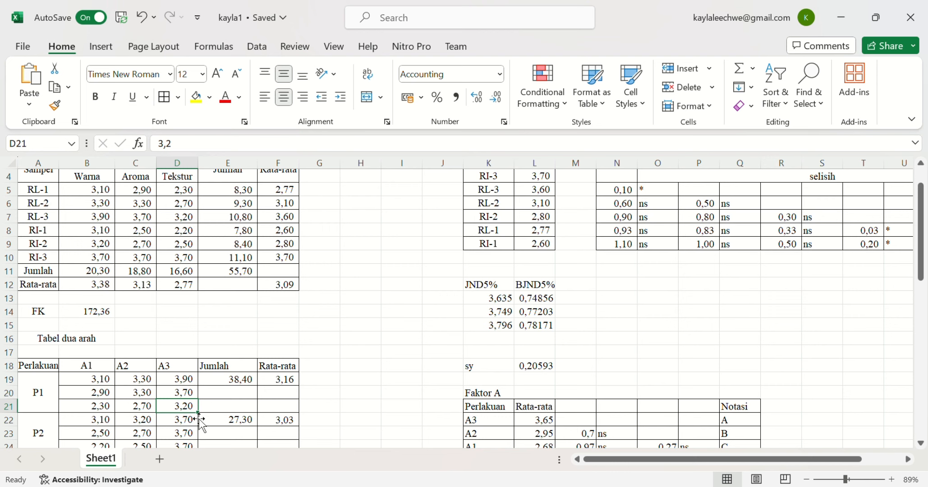
{"action": "scroll", "coordinate": [198, 419], "scroll_direction": "down", "scroll_amount": 2}
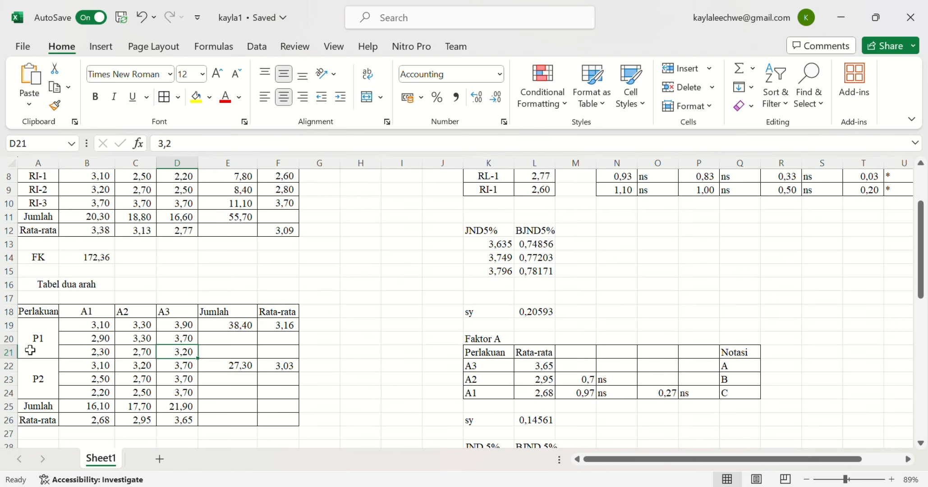
Compare the first P2 value under A1 with sample RI-1's Warna score, and examine RI-1's Aroma and Tekstur scores
{"action": "left_click", "coordinate": [106, 347]}
{"action": "scroll", "coordinate": [107, 352], "scroll_direction": "down", "scroll_amount": 1}
{"action": "left_click", "coordinate": [54, 349]}
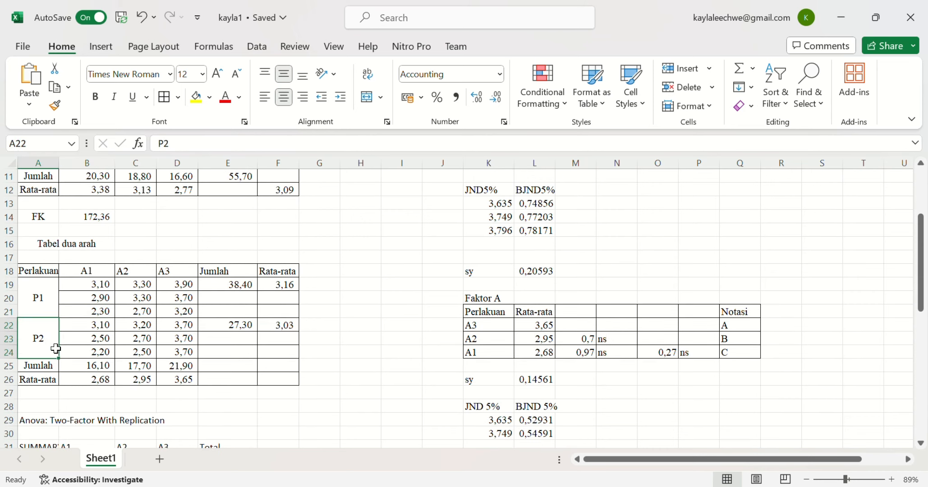
{"action": "left_click", "coordinate": [90, 324]}
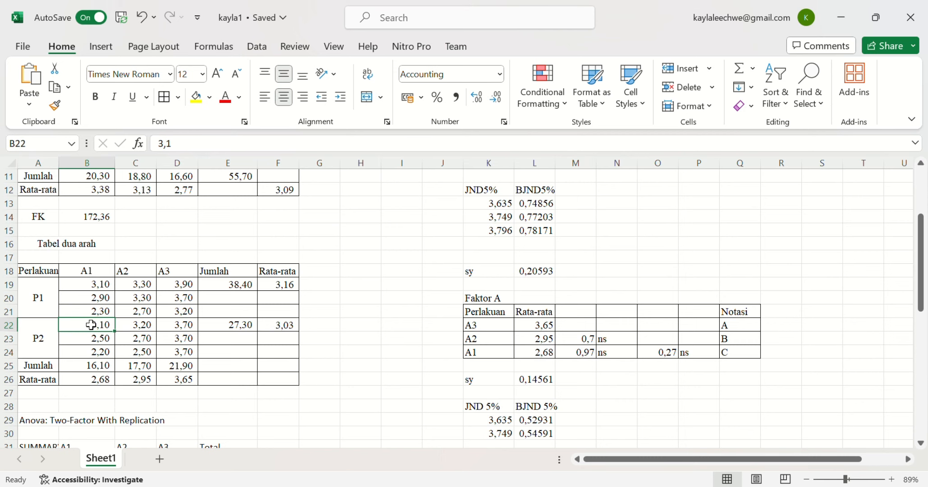
{"action": "scroll", "coordinate": [93, 322], "scroll_direction": "up", "scroll_amount": 3}
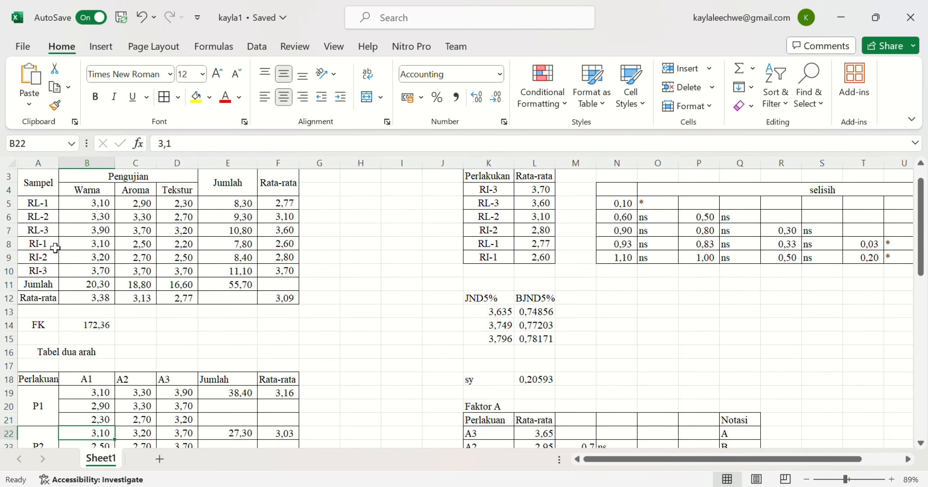
{"action": "left_click_drag", "start_coordinate": [97, 247], "coordinate": [141, 247]}
{"action": "left_click", "coordinate": [140, 248]}
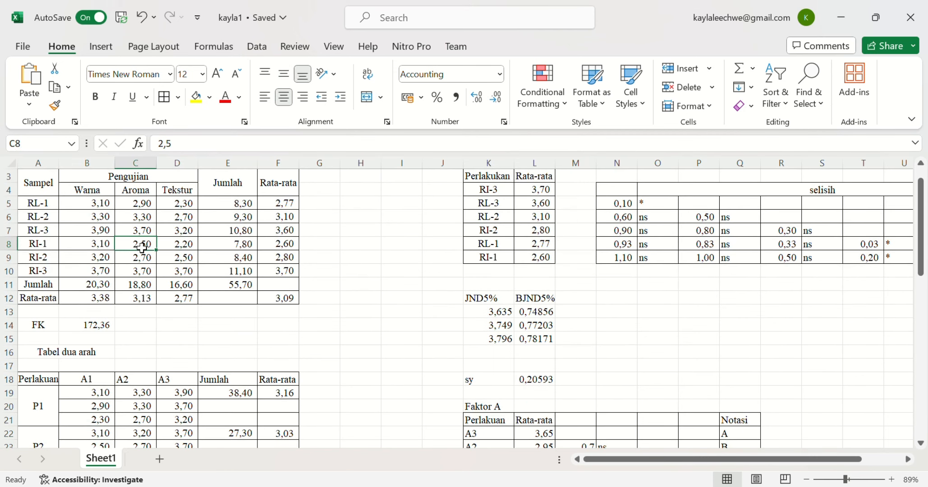
{"action": "left_click", "coordinate": [171, 246]}
Check the three P2 values under A1 in B22 to B24 of the two-way table against RI-1's scores
{"action": "scroll", "coordinate": [169, 251], "scroll_direction": "down", "scroll_amount": 1}
{"action": "scroll", "coordinate": [169, 250], "scroll_direction": "down", "scroll_amount": 2}
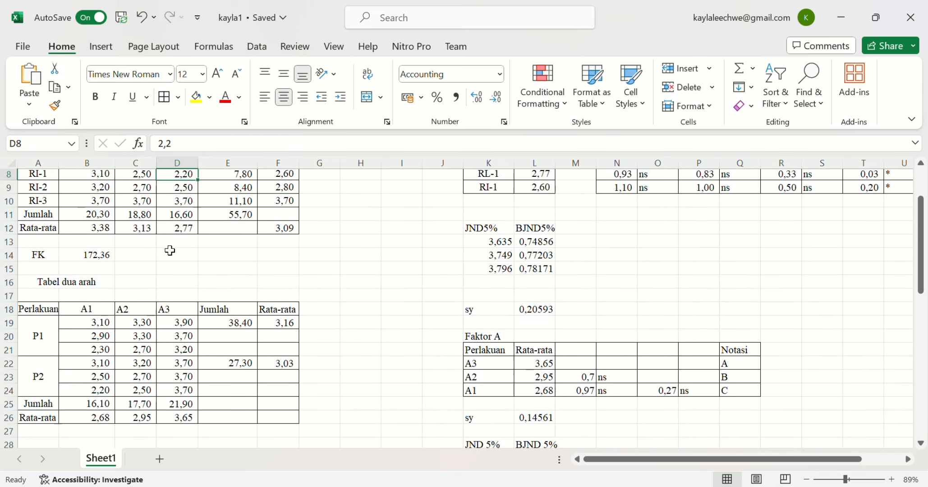
{"action": "left_click", "coordinate": [108, 354]}
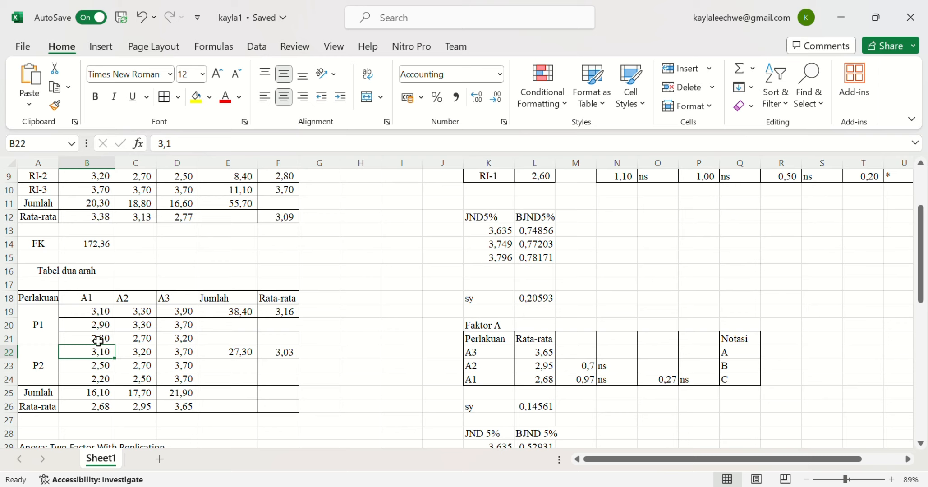
{"action": "left_click", "coordinate": [96, 371]}
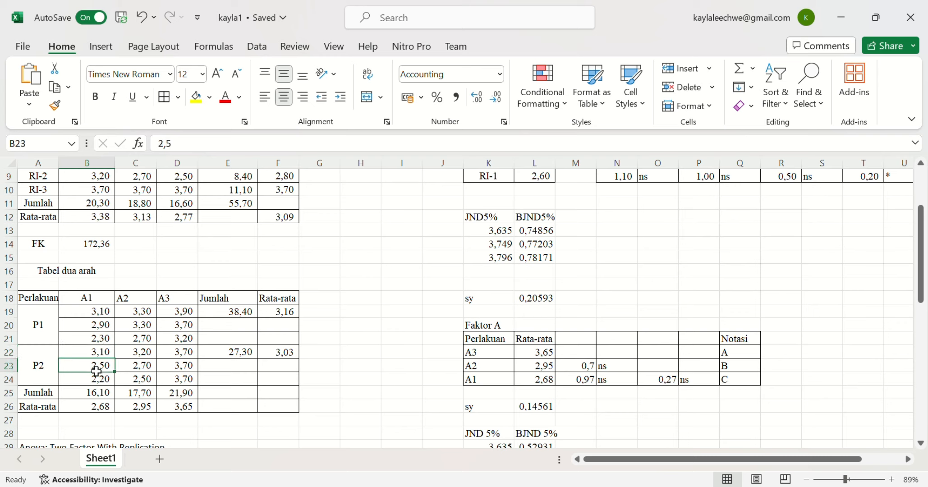
{"action": "left_click", "coordinate": [99, 383]}
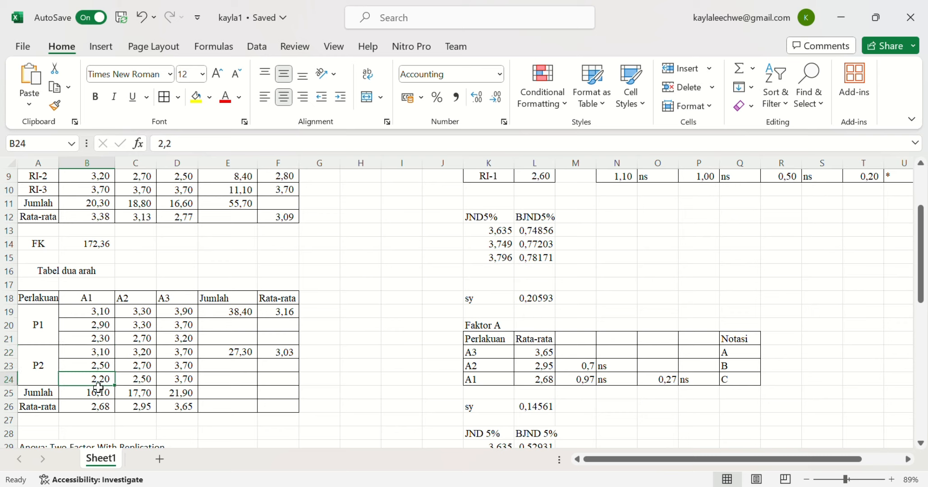
Examine sample RI-2's Warna, Aroma and Tekstur scores in the first table, then return to the P2 rows of the two-way table
{"action": "scroll", "coordinate": [177, 276], "scroll_direction": "up", "scroll_amount": 2}
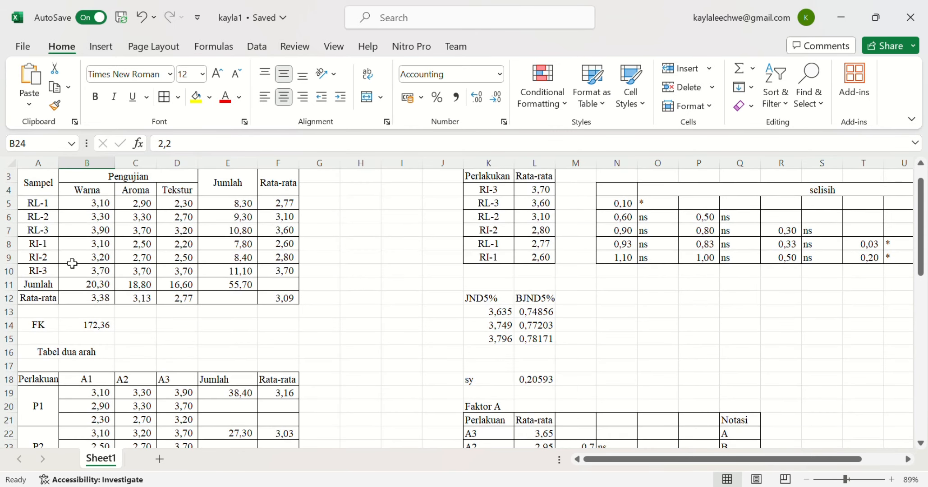
{"action": "left_click", "coordinate": [87, 262]}
{"action": "left_click", "coordinate": [130, 263]}
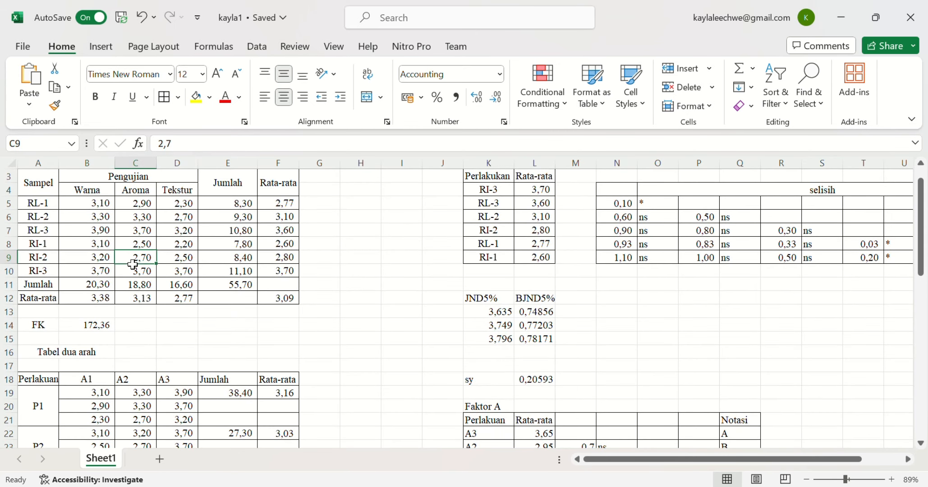
{"action": "left_click", "coordinate": [172, 264]}
{"action": "scroll", "coordinate": [174, 262], "scroll_direction": "down", "scroll_amount": 2}
{"action": "scroll", "coordinate": [174, 263], "scroll_direction": "down", "scroll_amount": 2}
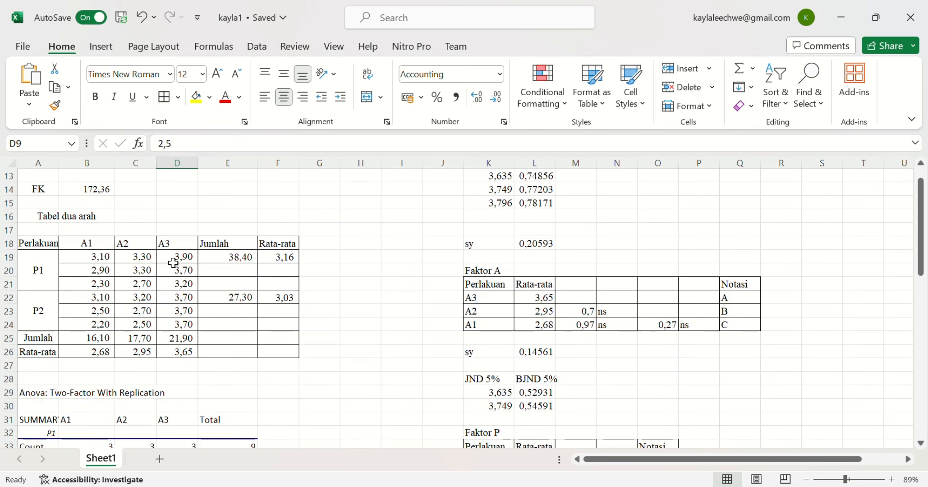
{"action": "left_click", "coordinate": [110, 330]}
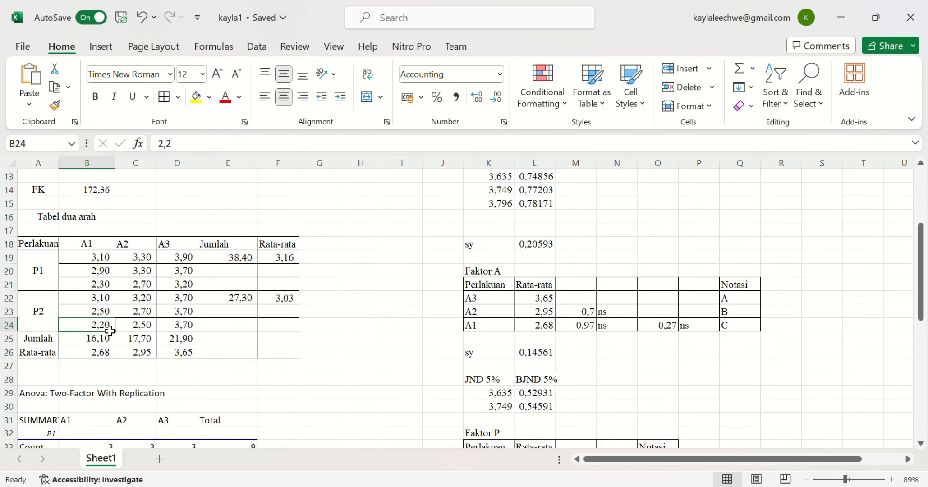
Compare the remaining P2 values under A2 and A3 with the RI sample rows in the first table
{"action": "scroll", "coordinate": [109, 330], "scroll_direction": "up", "scroll_amount": 2}
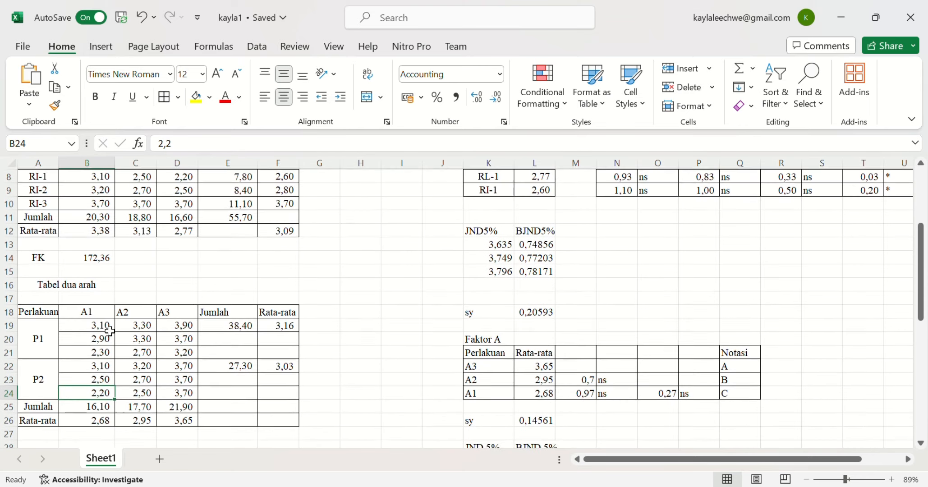
{"action": "scroll", "coordinate": [128, 397], "scroll_direction": "up", "scroll_amount": 1}
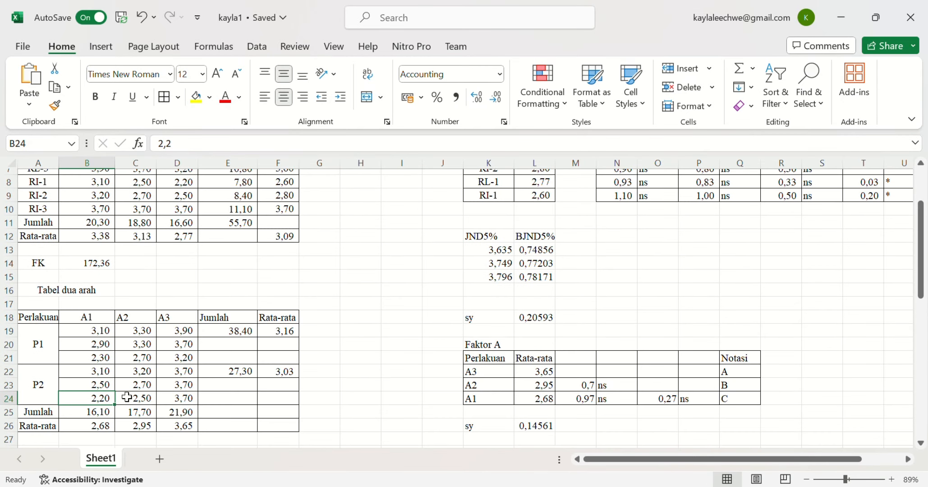
{"action": "scroll", "coordinate": [144, 405], "scroll_direction": "up", "scroll_amount": 2}
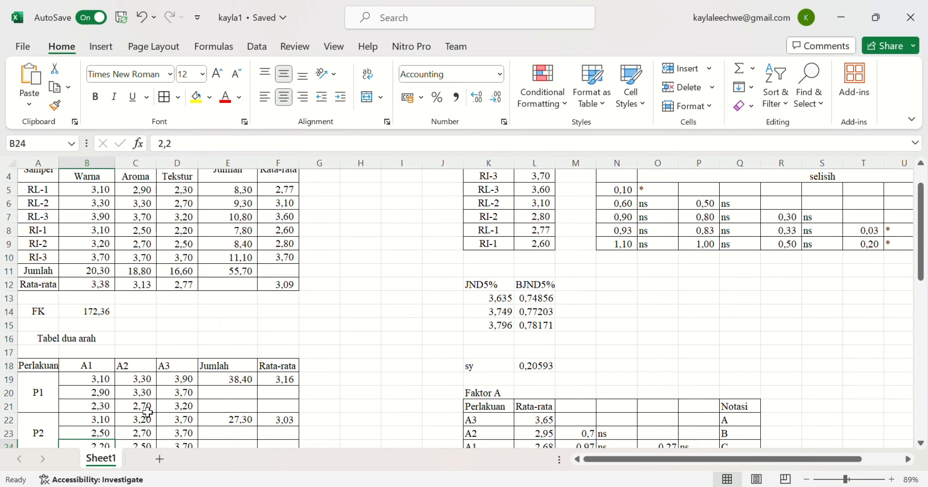
{"action": "scroll", "coordinate": [147, 411], "scroll_direction": "down", "scroll_amount": 2}
{"action": "scroll", "coordinate": [147, 412], "scroll_direction": "down", "scroll_amount": 1}
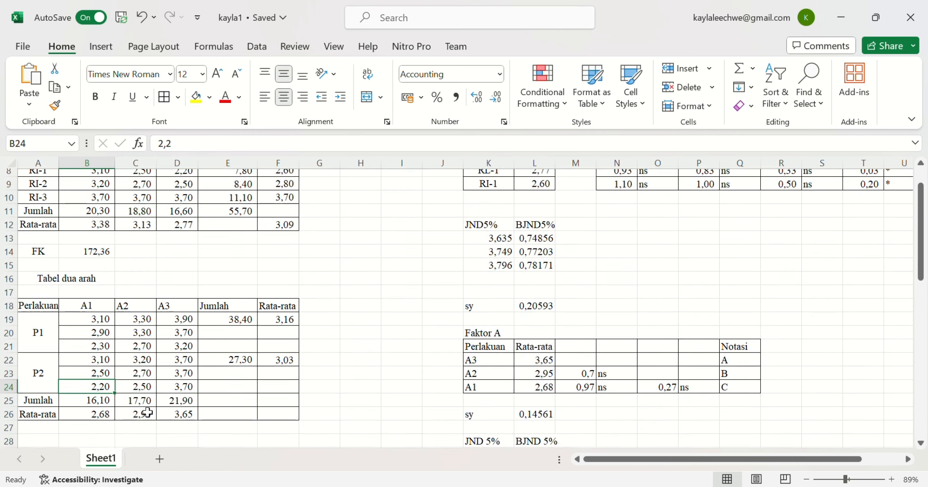
Inspect the SUM formula for P1's Jumlah in E19 and the cell range it adds up
{"action": "scroll", "coordinate": [148, 412], "scroll_direction": "down", "scroll_amount": 2}
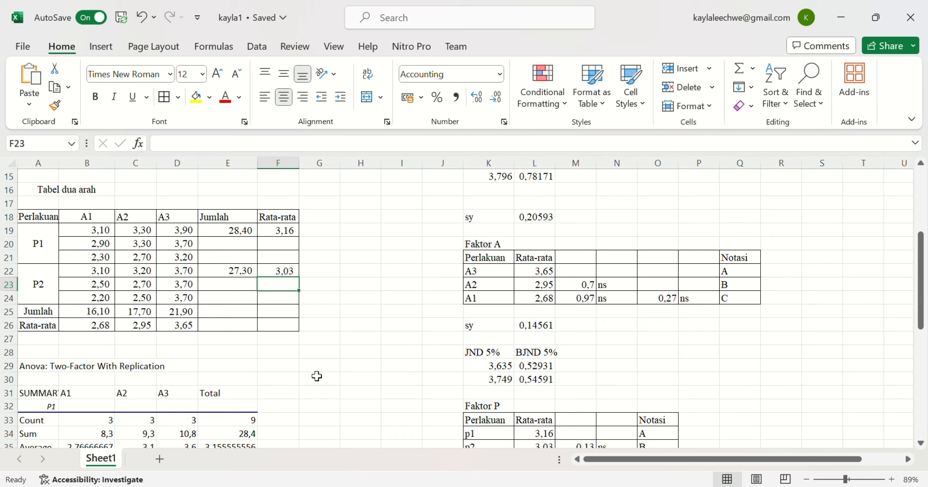
{"action": "left_click", "coordinate": [220, 233]}
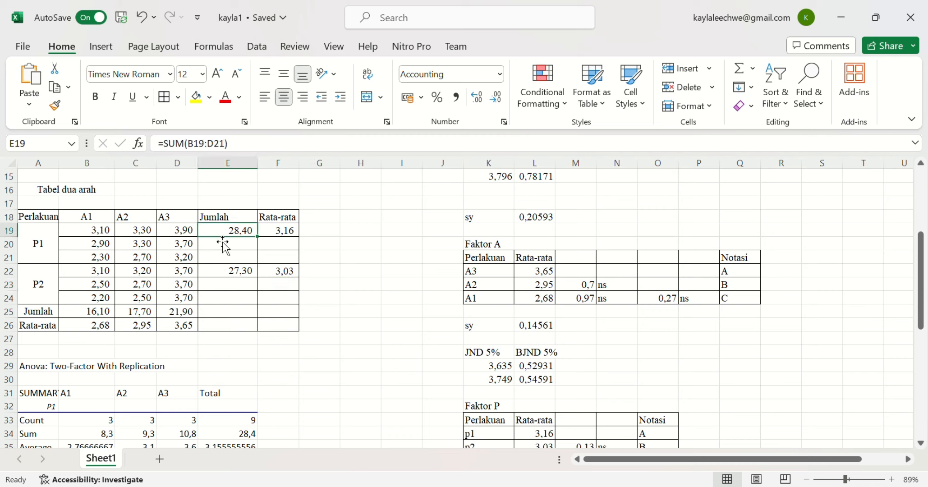
{"action": "left_click", "coordinate": [210, 148]}
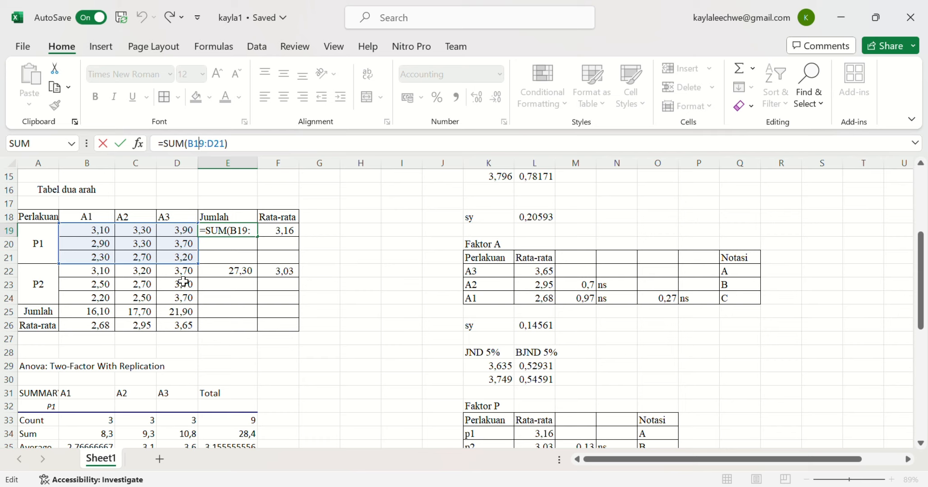
{"action": "left_click", "coordinate": [263, 155]}
{"action": "key", "text": "Return"}
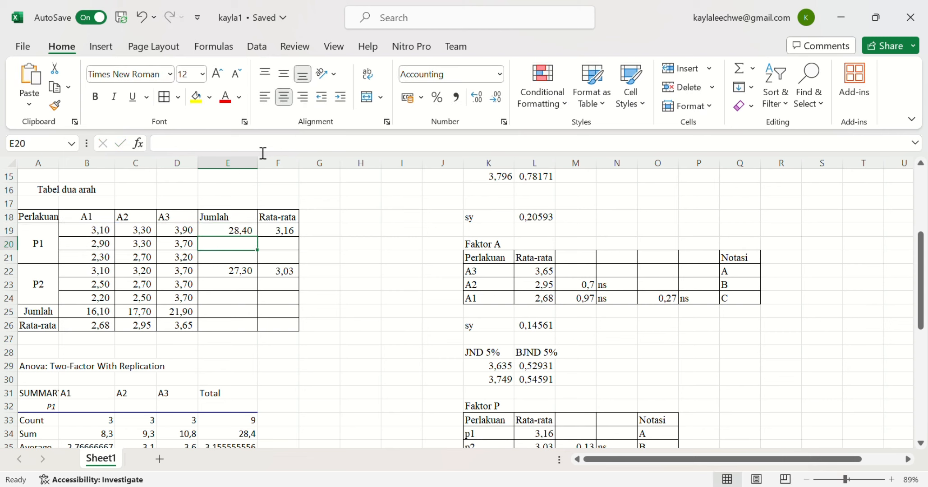
Inspect the AVERAGE formula for P1's Rata-rata in F19 and the cell range it covers
{"action": "left_click", "coordinate": [290, 235]}
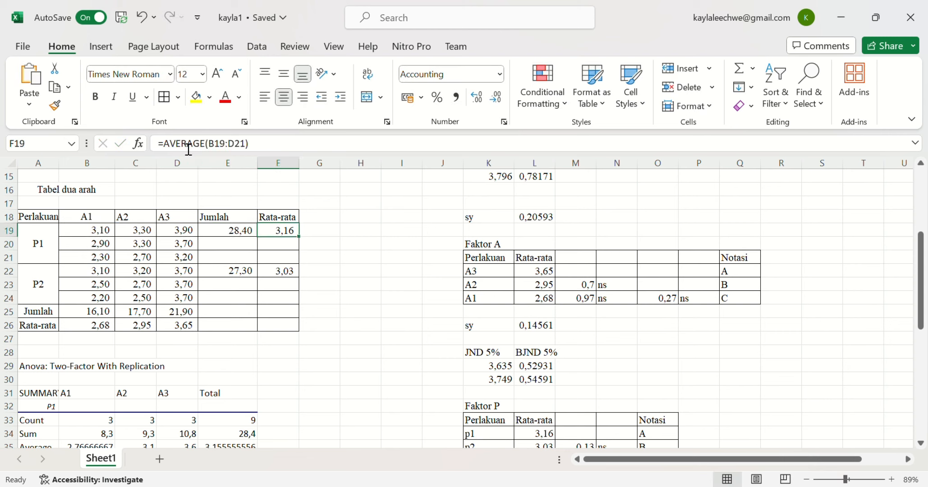
{"action": "left_click", "coordinate": [215, 148]}
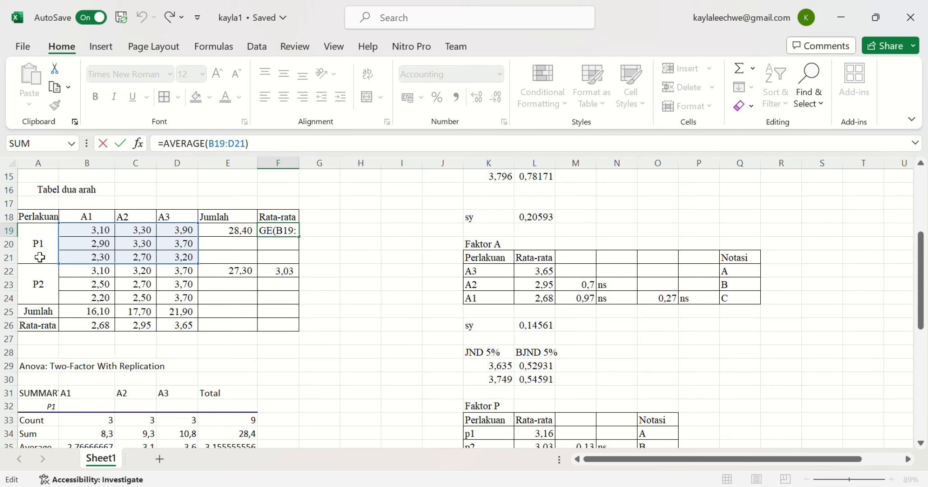
{"action": "left_click", "coordinate": [266, 147]}
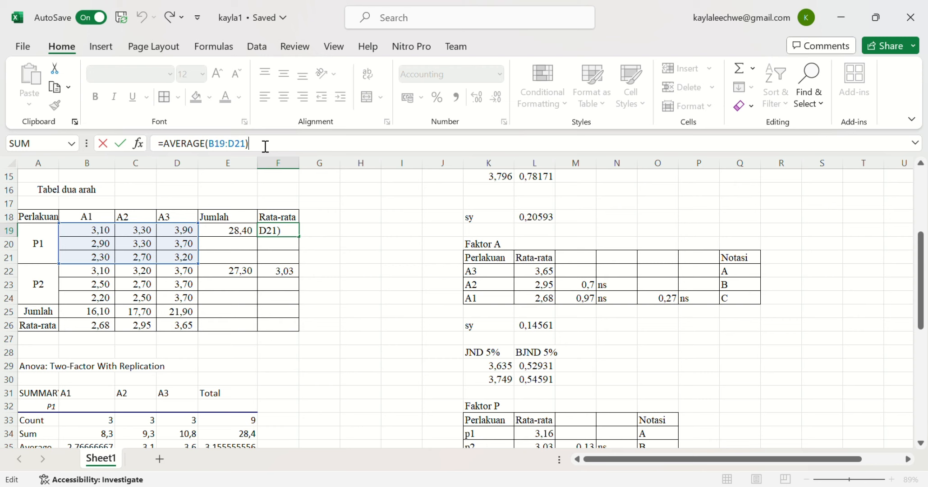
{"action": "key", "text": "Return"}
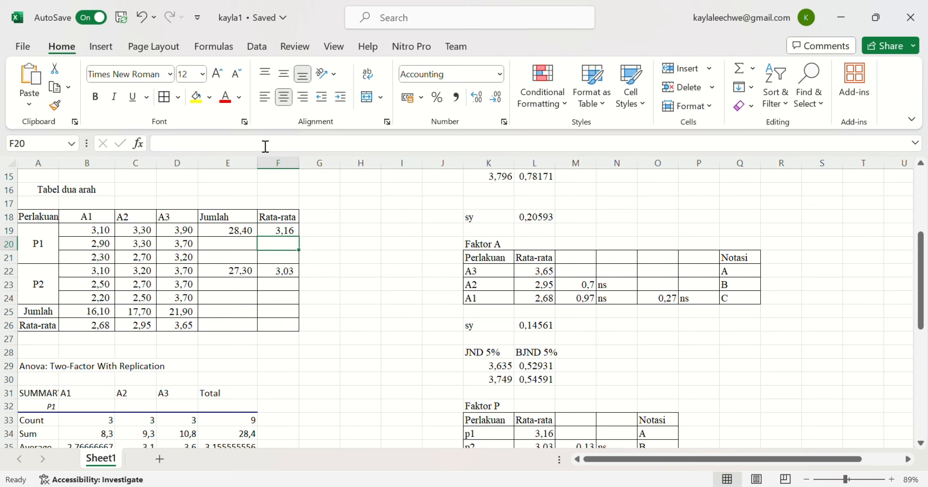
Inspect the SUM formula for P2's Jumlah in E22 and the cell range it adds up
{"action": "left_click", "coordinate": [238, 273]}
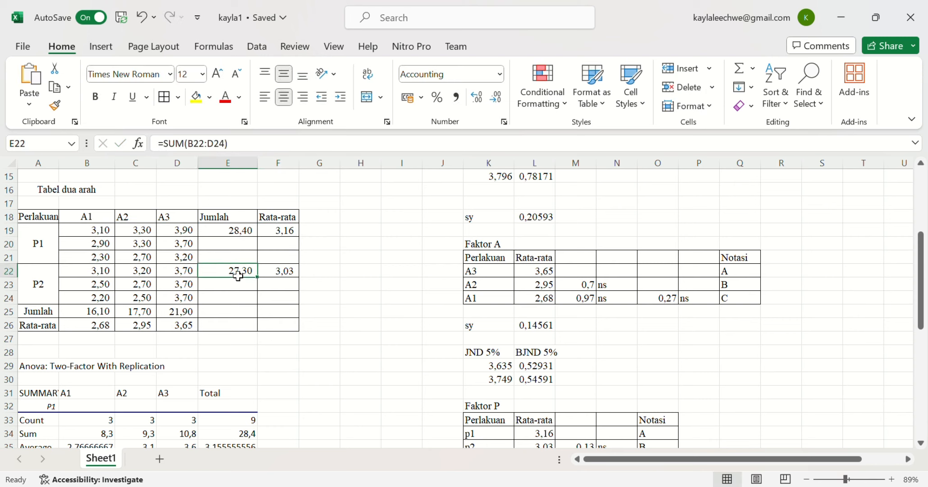
{"action": "left_click", "coordinate": [209, 147]}
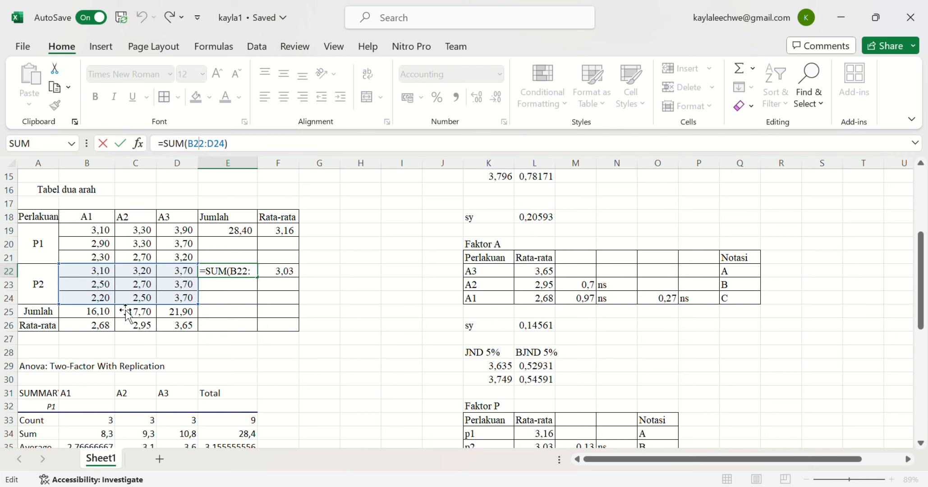
{"action": "key", "text": "Return"}
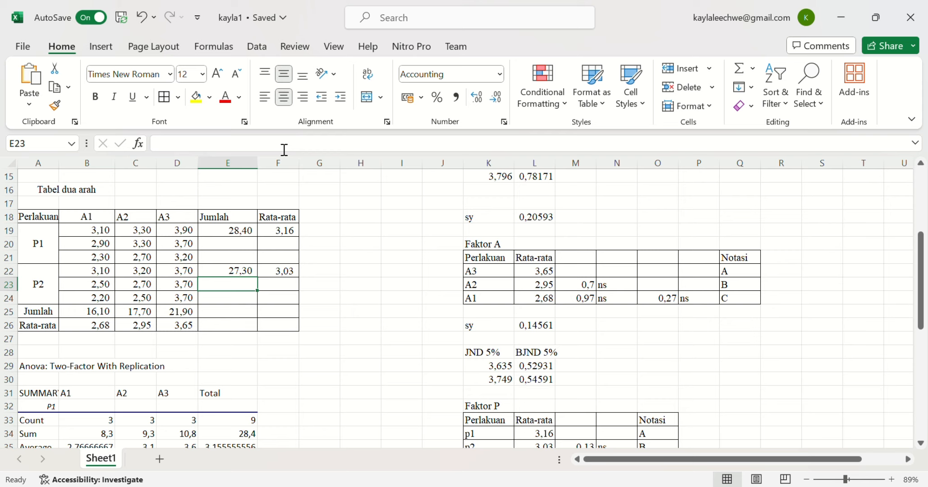
Inspect the AVERAGE formula for P2's Rata-rata in F22 and the cell range it covers
{"action": "left_click", "coordinate": [295, 272]}
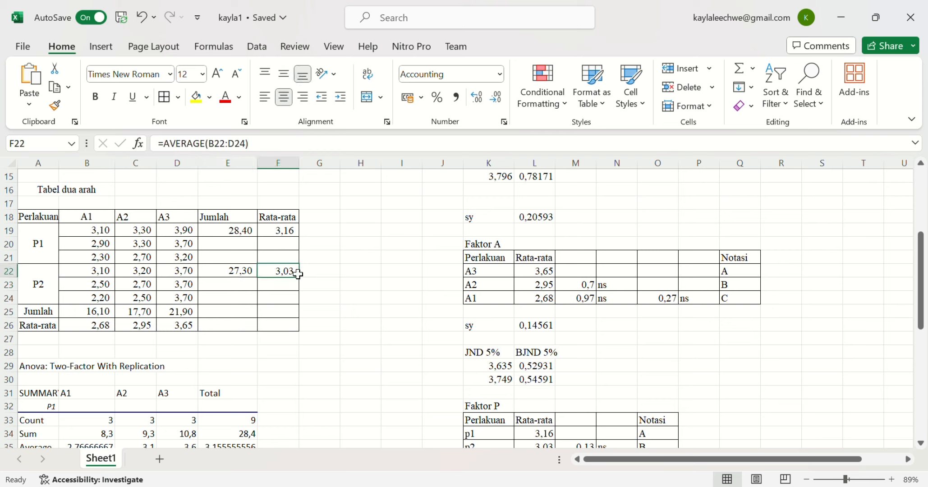
{"action": "left_click", "coordinate": [210, 145]}
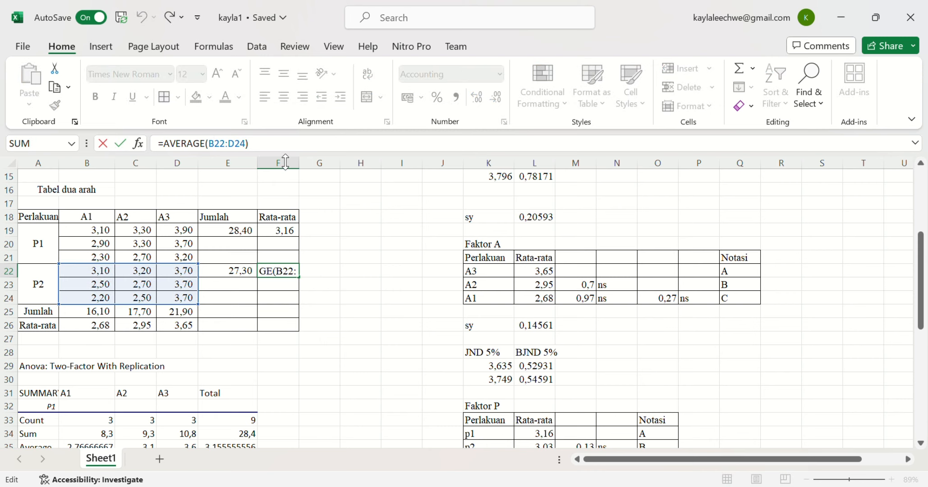
{"action": "key", "text": "End"}
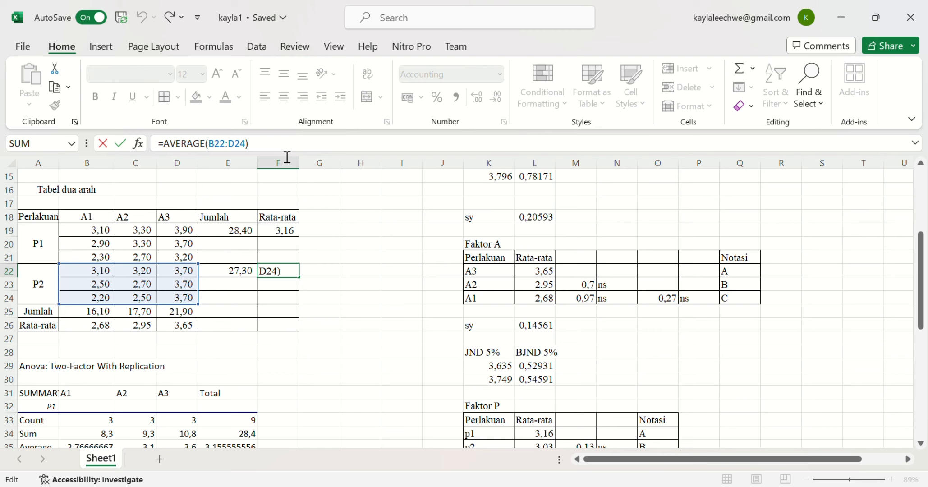
{"action": "key", "text": "Return"}
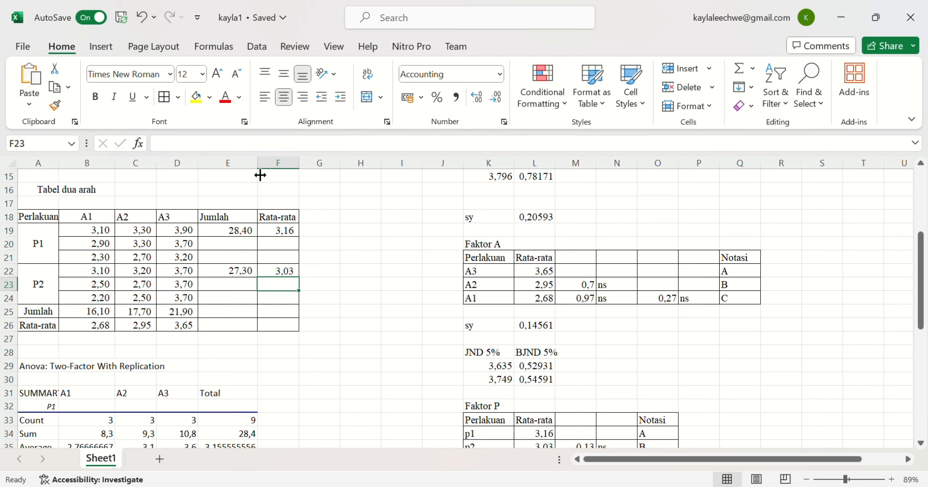
Inspect the SUM formula for A3's Jumlah in D25 and the column range it adds up
{"action": "scroll", "coordinate": [181, 293], "scroll_direction": "up", "scroll_amount": 1}
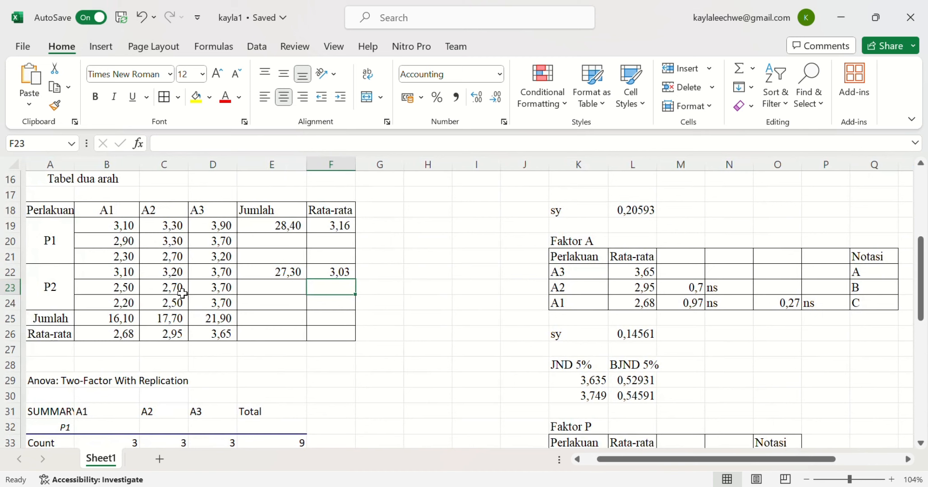
{"action": "left_click", "coordinate": [144, 318]}
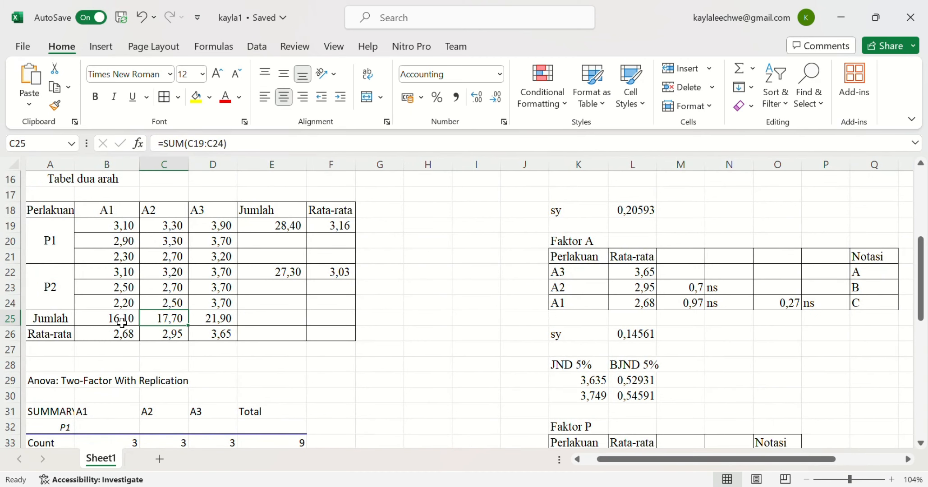
{"action": "key", "text": "Right"}
{"action": "key", "text": "Right"}
{"action": "left_click", "coordinate": [216, 321]}
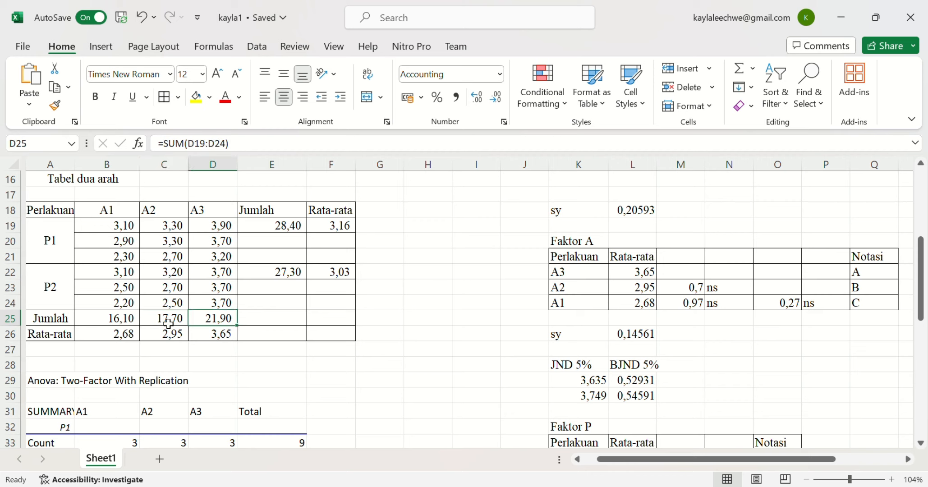
{"action": "double_click", "coordinate": [216, 321]}
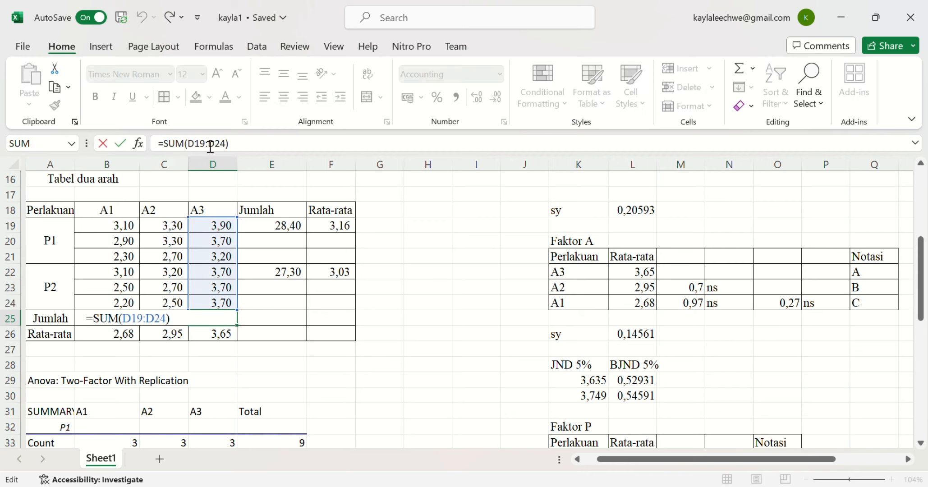
{"action": "left_click", "coordinate": [255, 147]}
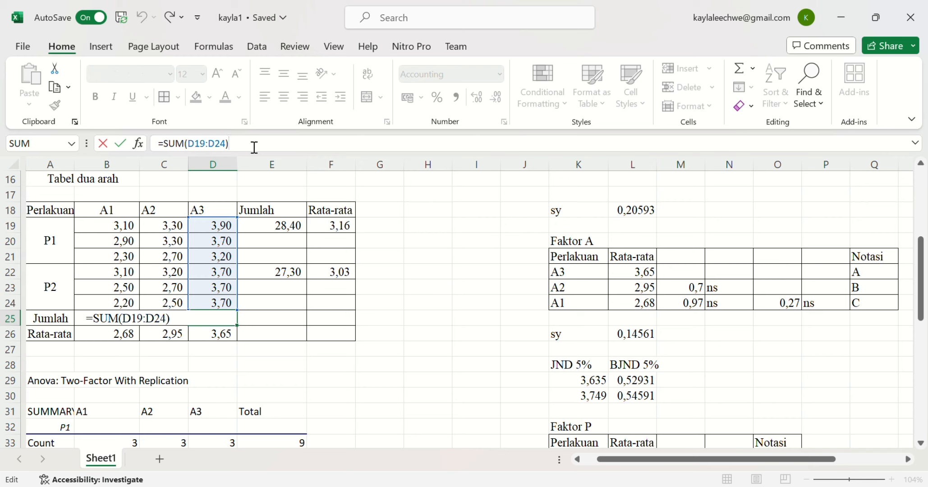
{"action": "key", "text": "Return"}
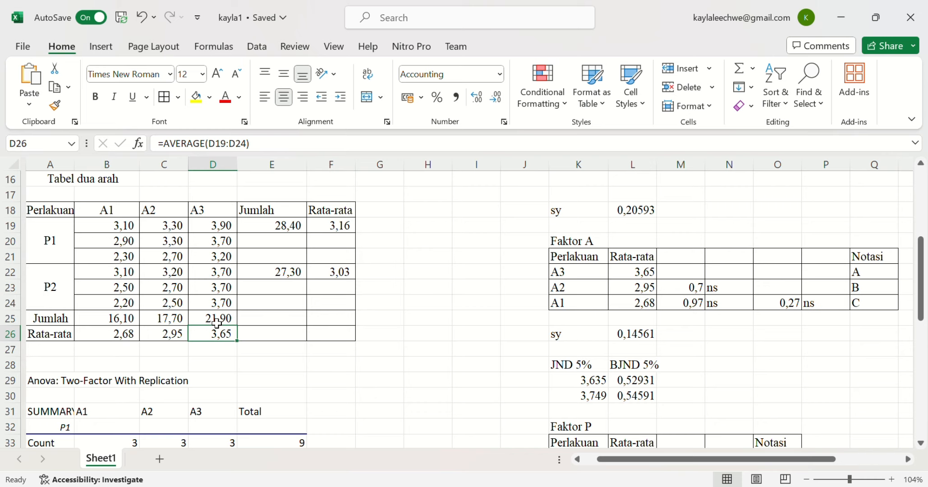
Recheck A3's Jumlah formula, then inspect the SUM formulas and ranges for A1 in B25 and A2 in C25
{"action": "scroll", "coordinate": [217, 322], "scroll_direction": "down", "scroll_amount": 1}
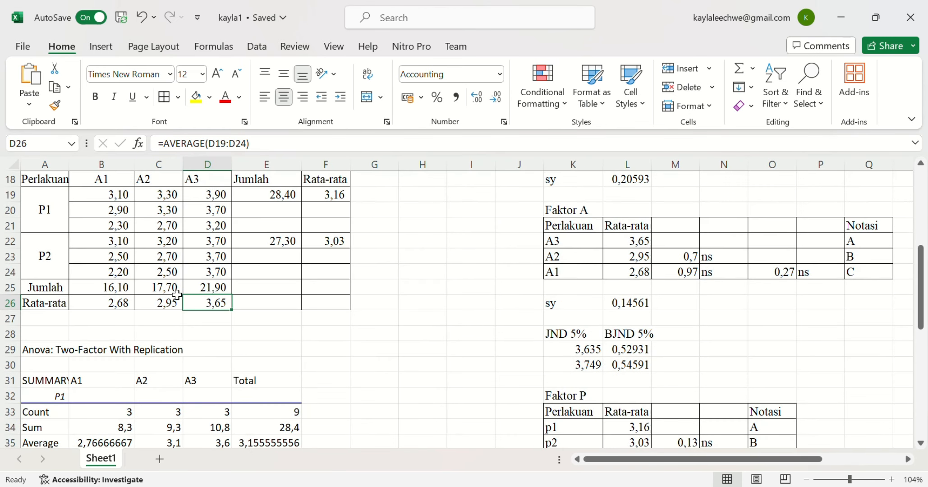
{"action": "left_click", "coordinate": [217, 290]}
{"action": "double_click", "coordinate": [217, 291]}
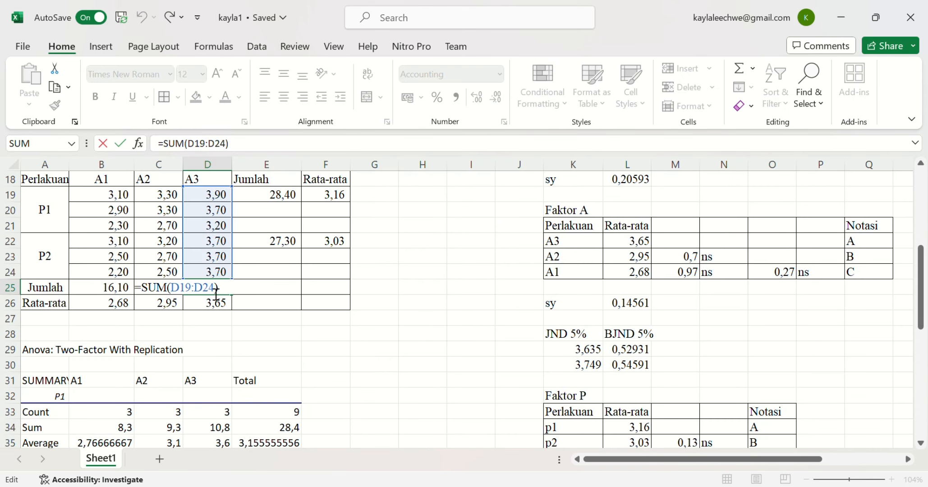
{"action": "left_click", "coordinate": [113, 293]}
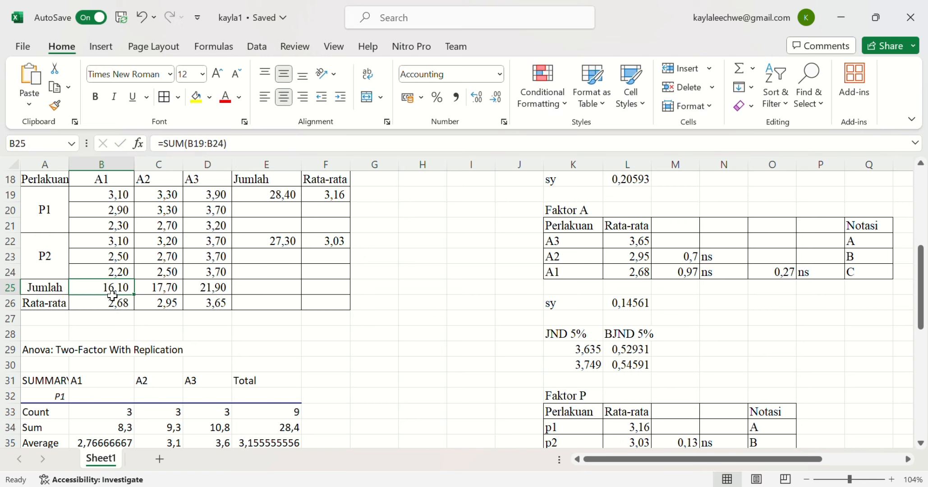
{"action": "double_click", "coordinate": [115, 296]}
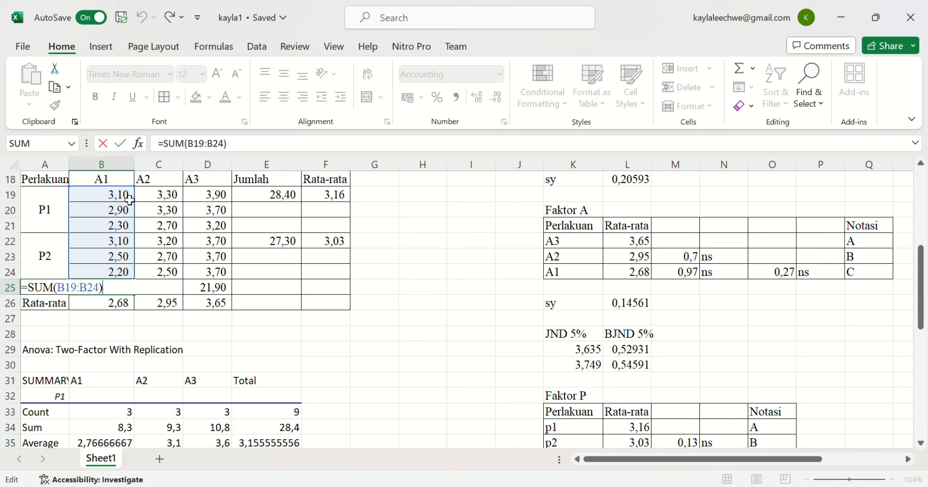
{"action": "key", "text": "Return"}
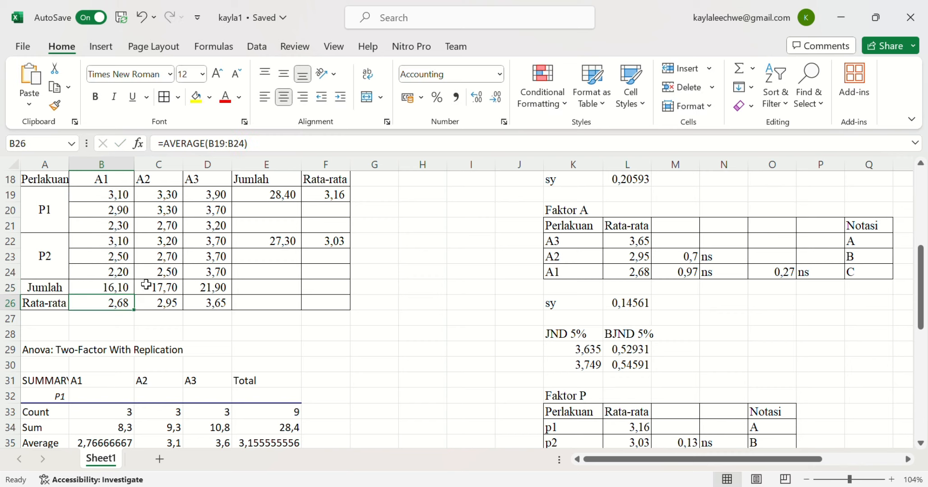
{"action": "left_click", "coordinate": [178, 290]}
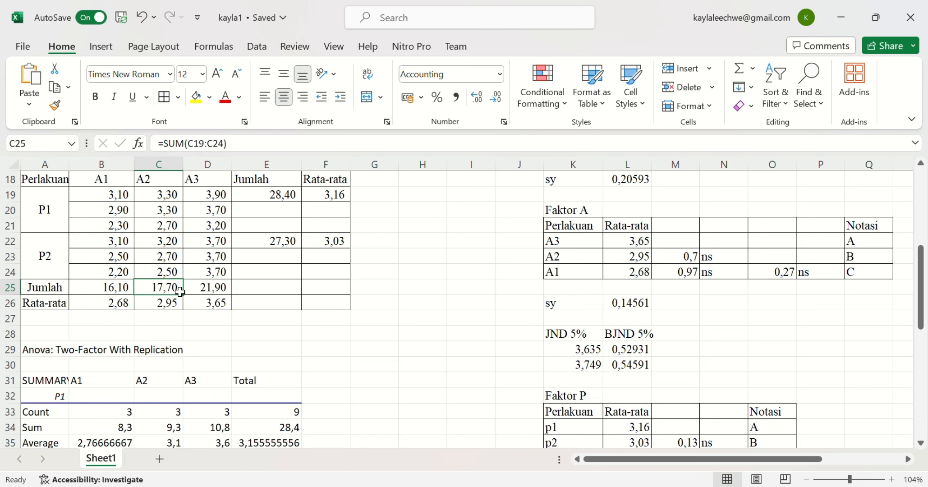
Inspect the AVERAGE formulas for the Rata-rata of A1, A2 and A3 in B26, C26 and D26
{"action": "left_click", "coordinate": [125, 305]}
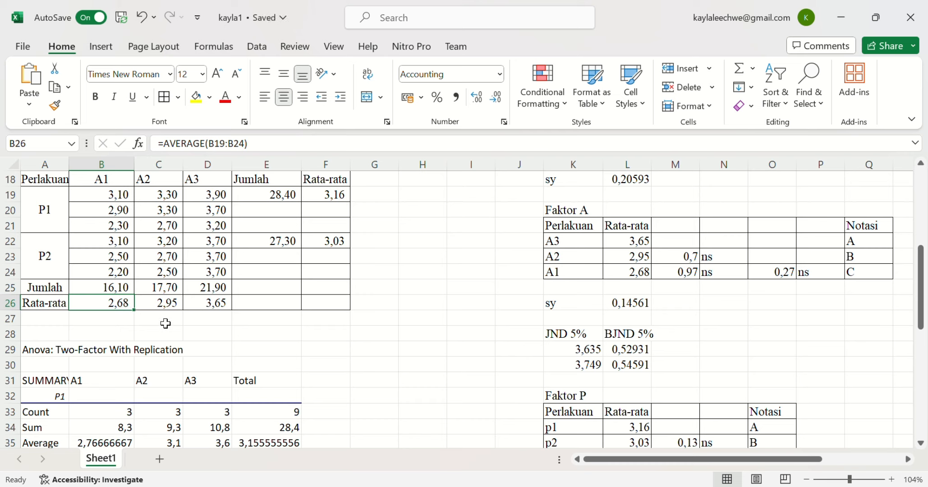
{"action": "left_click", "coordinate": [182, 308]}
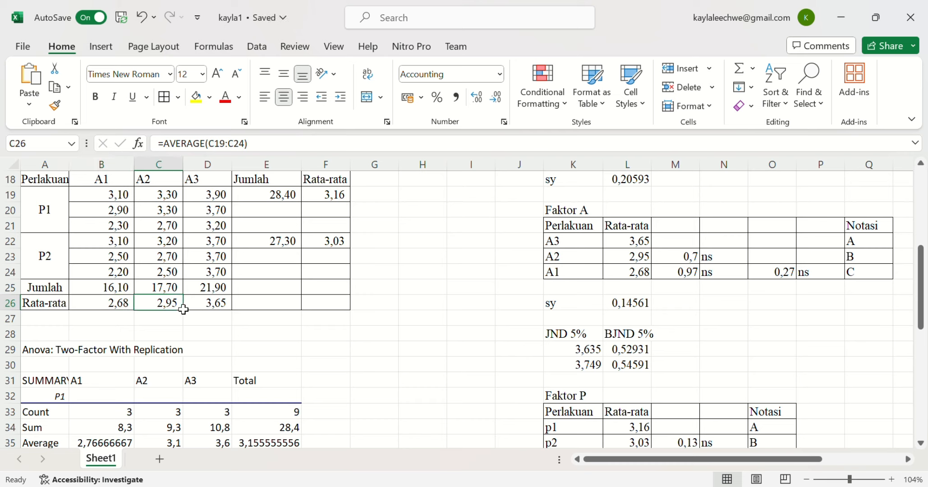
{"action": "left_click", "coordinate": [212, 308]}
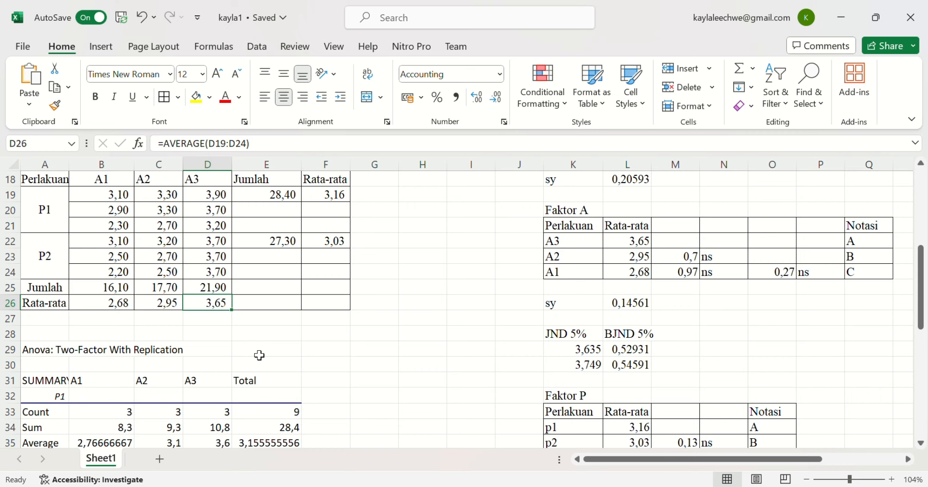
Look over the complete two-way table and the Anova: Two-Factor With Replication output beneath it
{"action": "scroll", "coordinate": [260, 358], "scroll_direction": "up", "scroll_amount": 1}
{"action": "scroll", "coordinate": [260, 357], "scroll_direction": "down", "scroll_amount": 1}
{"action": "scroll", "coordinate": [260, 358], "scroll_direction": "up", "scroll_amount": 6}
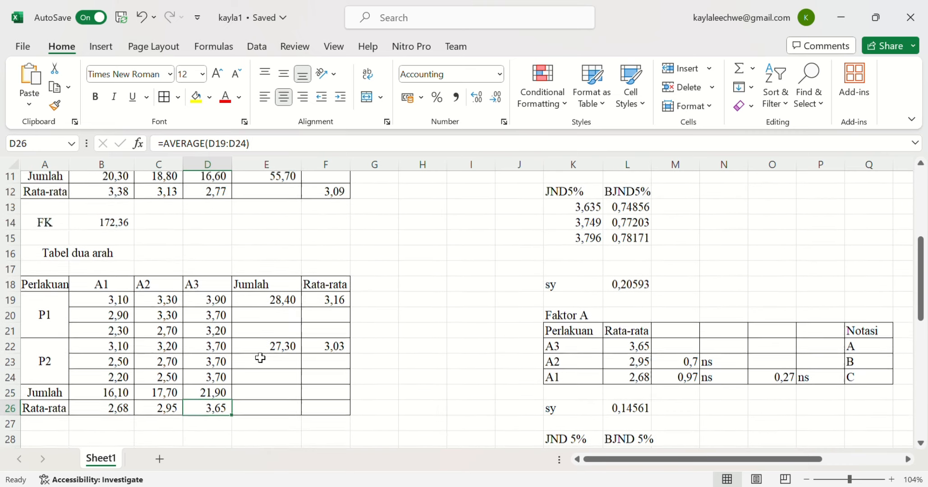
{"action": "scroll", "coordinate": [260, 357], "scroll_direction": "down", "scroll_amount": 3}
{"action": "scroll", "coordinate": [260, 357], "scroll_direction": "down", "scroll_amount": 2}
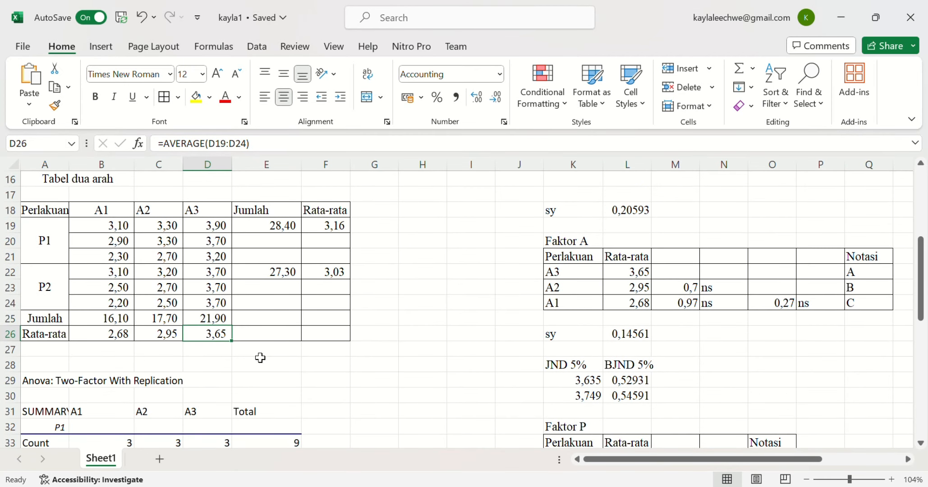
{"action": "scroll", "coordinate": [260, 358], "scroll_direction": "down", "scroll_amount": 4}
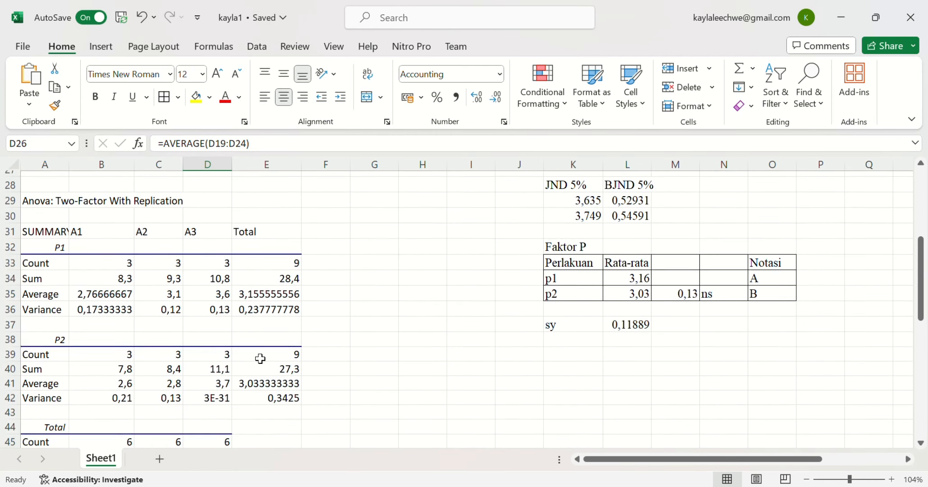
{"action": "scroll", "coordinate": [261, 358], "scroll_direction": "up", "scroll_amount": 3}
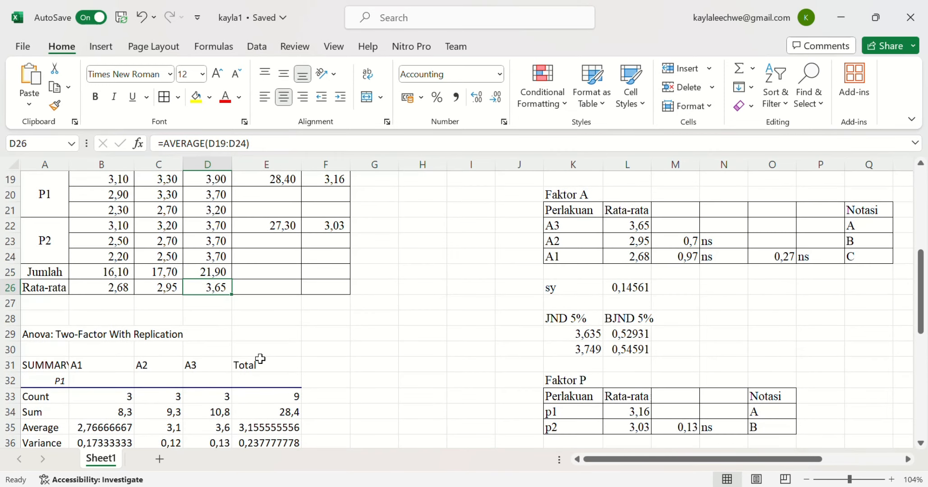
View the Data Analysis tools without running one, then look over the Anova summaries for P1 and P2
{"action": "left_click", "coordinate": [255, 47]}
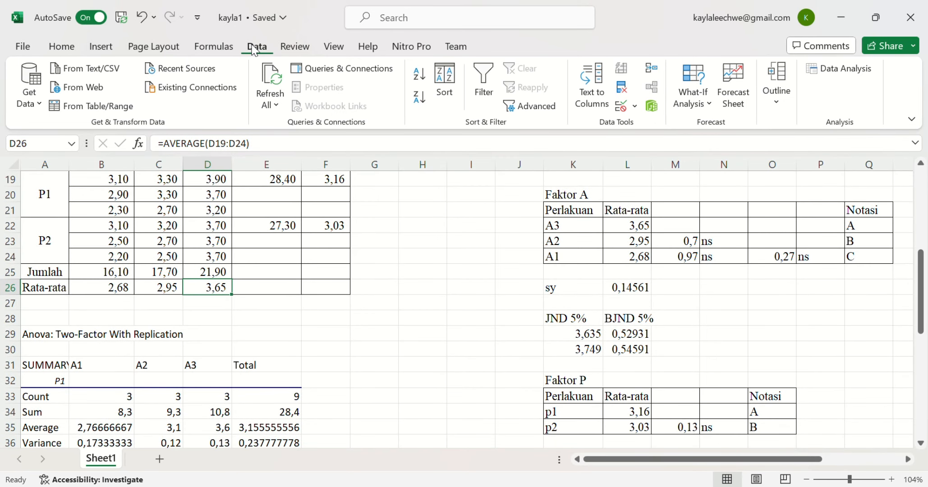
{"action": "left_click", "coordinate": [853, 73]}
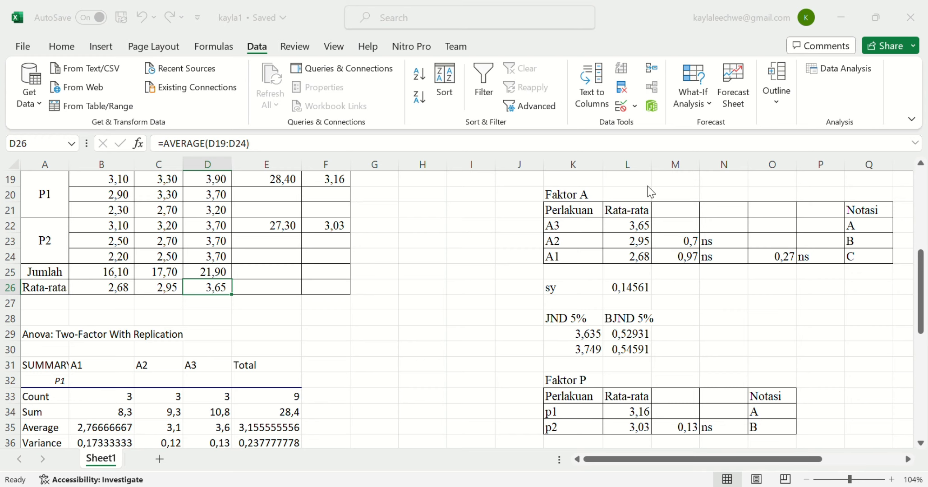
{"action": "scroll", "coordinate": [423, 317], "scroll_direction": "down", "scroll_amount": 6}
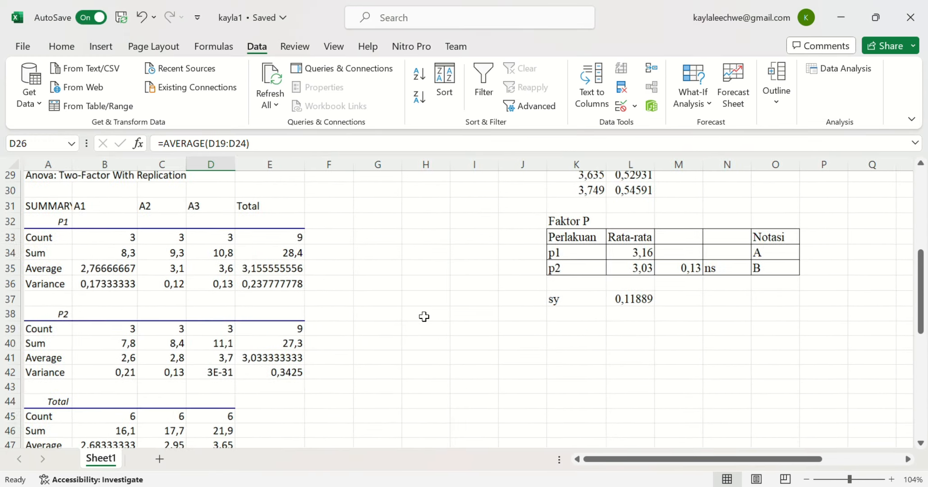
{"action": "scroll", "coordinate": [423, 317], "scroll_direction": "up", "scroll_amount": 4}
{"action": "scroll", "coordinate": [423, 316], "scroll_direction": "down", "scroll_amount": 1}
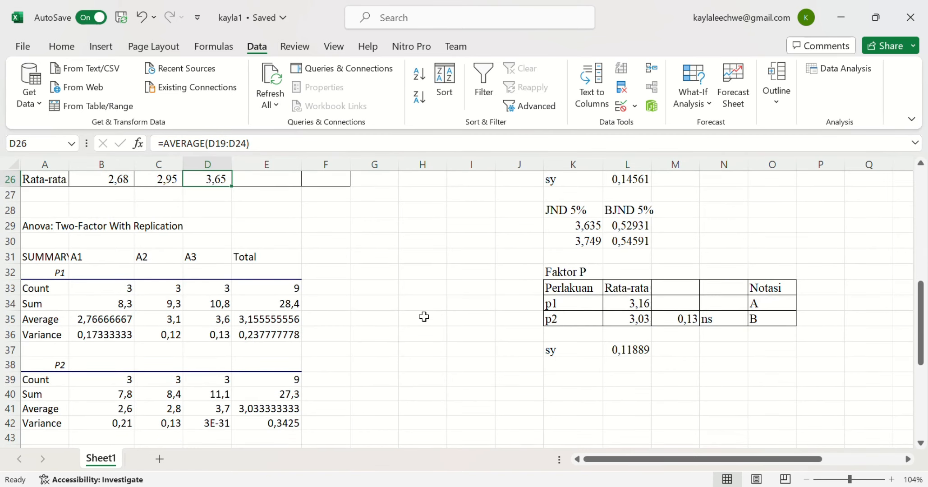
Open an analysis from the Data Analysis tools to review its input settings, and close it without running it
{"action": "left_click", "coordinate": [838, 68]}
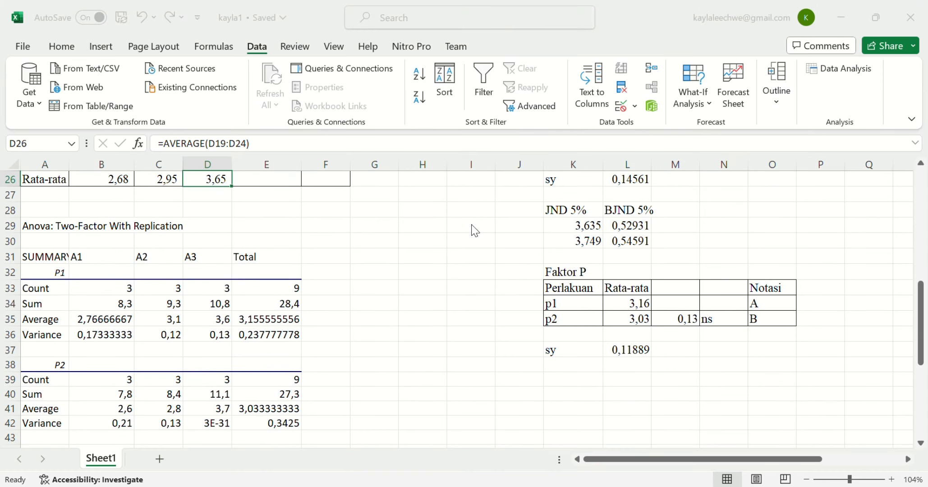
{"action": "left_click", "coordinate": [630, 206]}
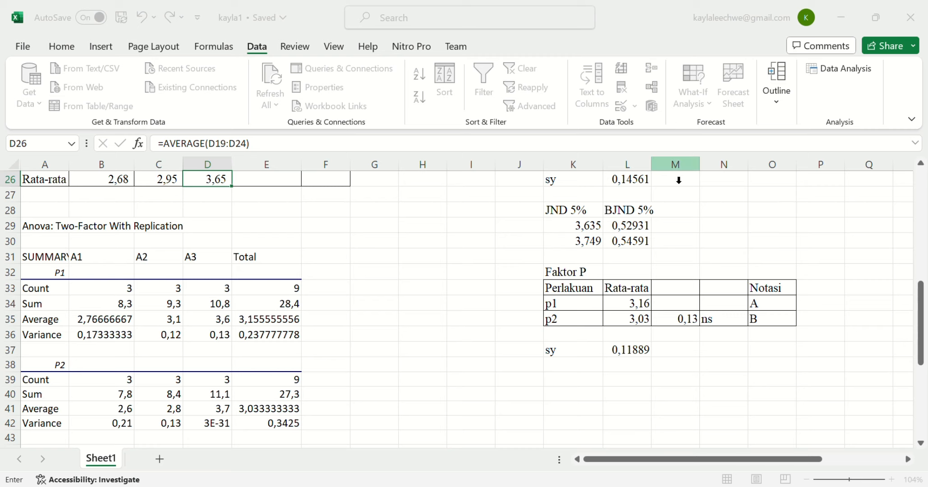
{"action": "left_click", "coordinate": [644, 173]}
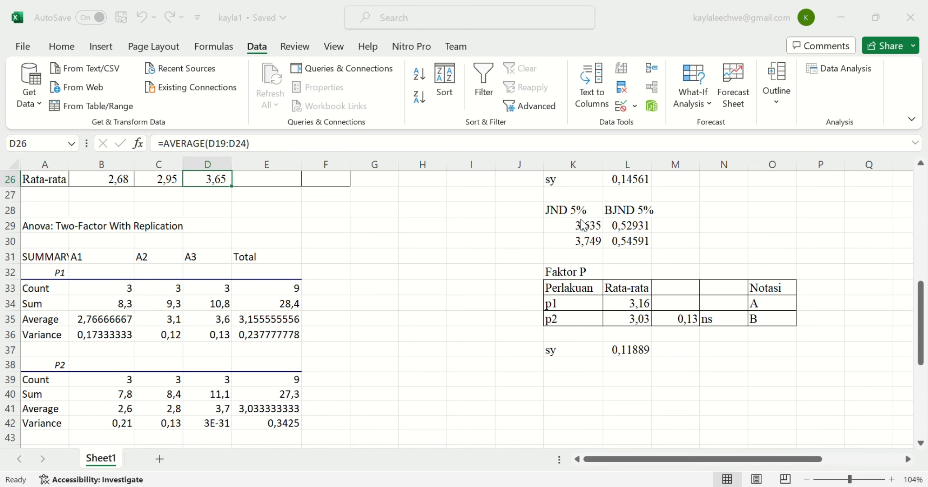
Examine the Anova output down through the Total summary to the ANOVA table in rows 51 to 59
{"action": "scroll", "coordinate": [92, 434], "scroll_direction": "down", "scroll_amount": 2}
{"action": "scroll", "coordinate": [91, 434], "scroll_direction": "up", "scroll_amount": 1}
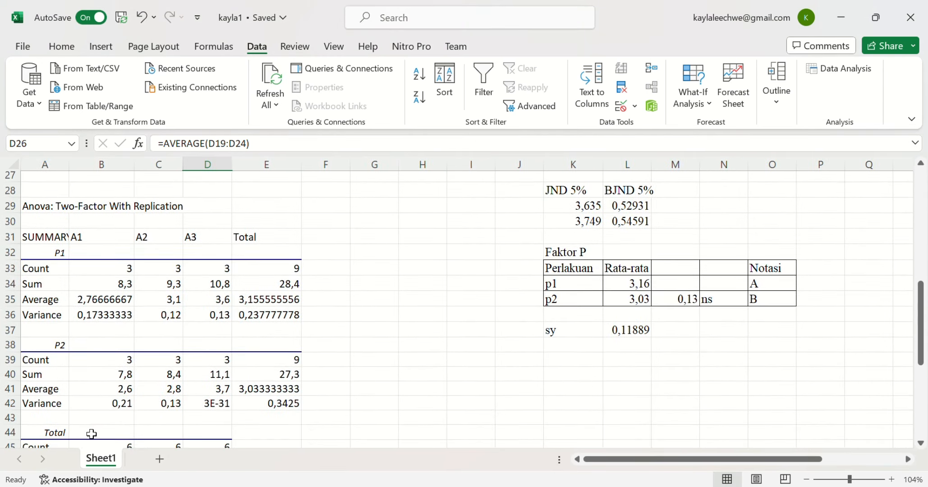
{"action": "scroll", "coordinate": [92, 434], "scroll_direction": "down", "scroll_amount": 6}
{"action": "scroll", "coordinate": [92, 434], "scroll_direction": "down", "scroll_amount": 3, "text": "ctrl"}
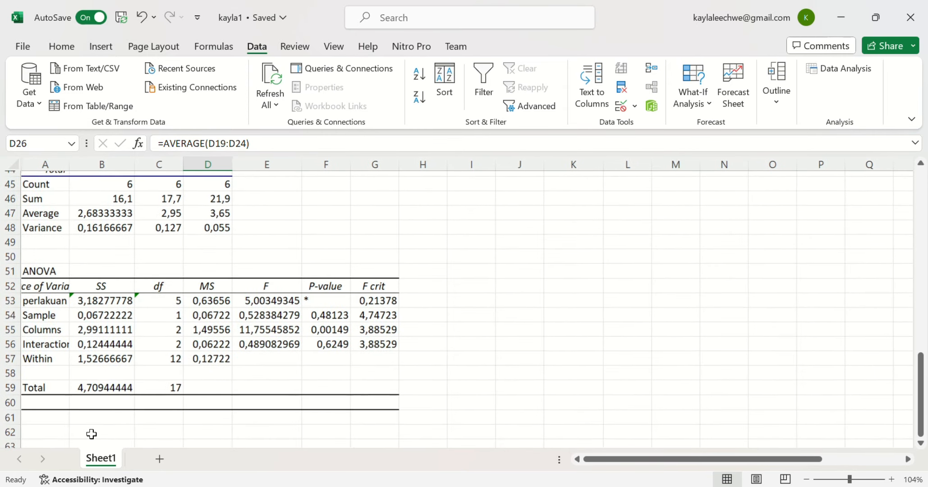
Inspect the df column of the ANOVA table, including the formula behind the perlakuan degrees of freedom in C53
{"action": "scroll", "coordinate": [91, 434], "scroll_direction": "down", "scroll_amount": 1}
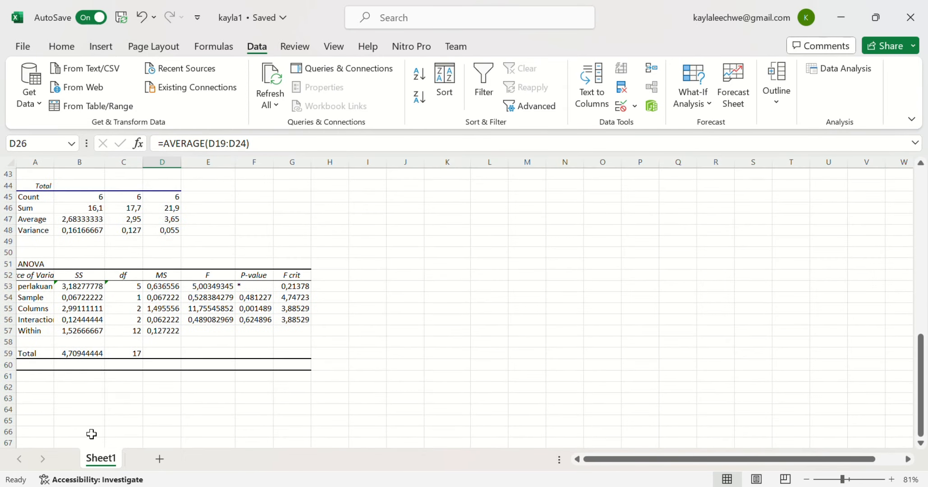
{"action": "left_click", "coordinate": [124, 276]}
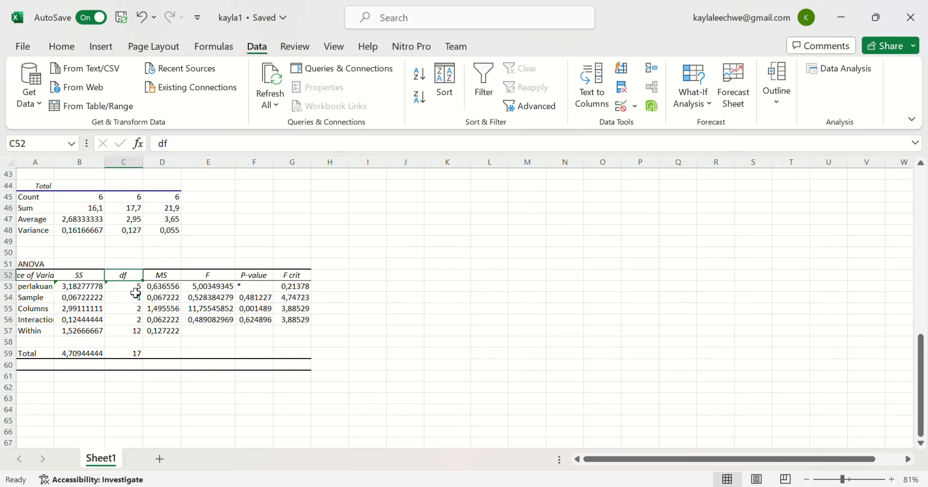
{"action": "scroll", "coordinate": [192, 314], "scroll_direction": "up", "scroll_amount": 4}
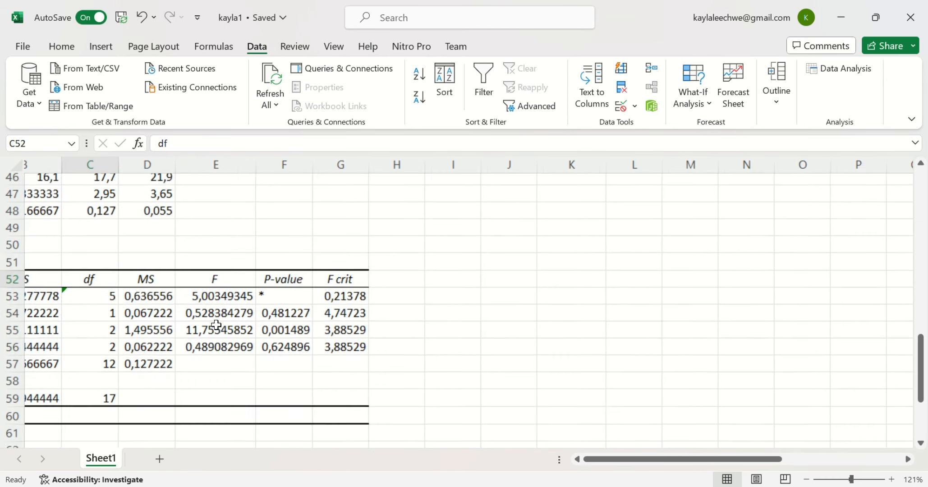
{"action": "left_click", "coordinate": [216, 327]}
{"action": "left_click", "coordinate": [216, 325]}
{"action": "left_click", "coordinate": [216, 309]}
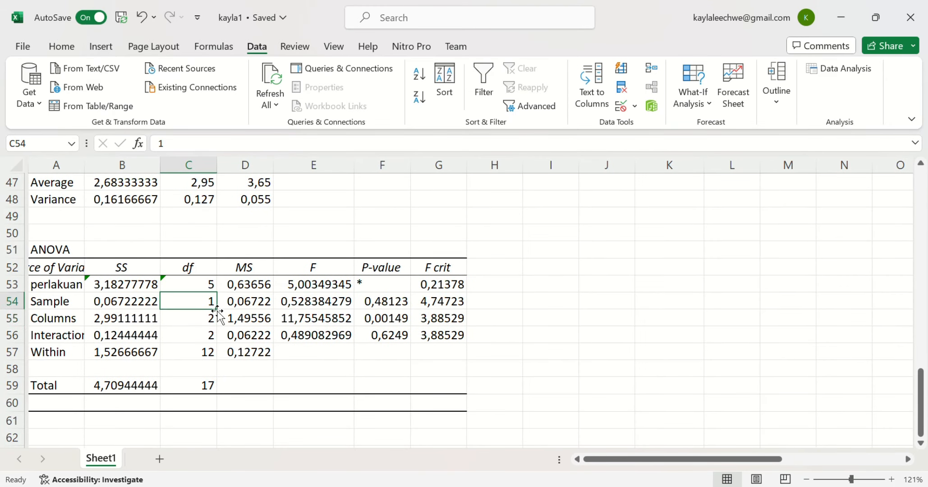
{"action": "left_click", "coordinate": [215, 288]}
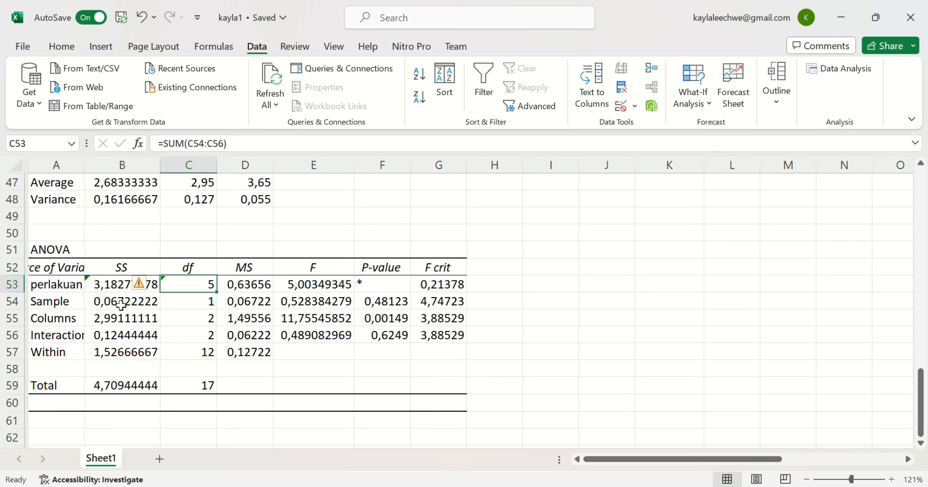
Inspect the formulas behind the perlakuan sum of squares in B53 and the F value in E53, leaving them unedited
{"action": "left_click", "coordinate": [107, 290]}
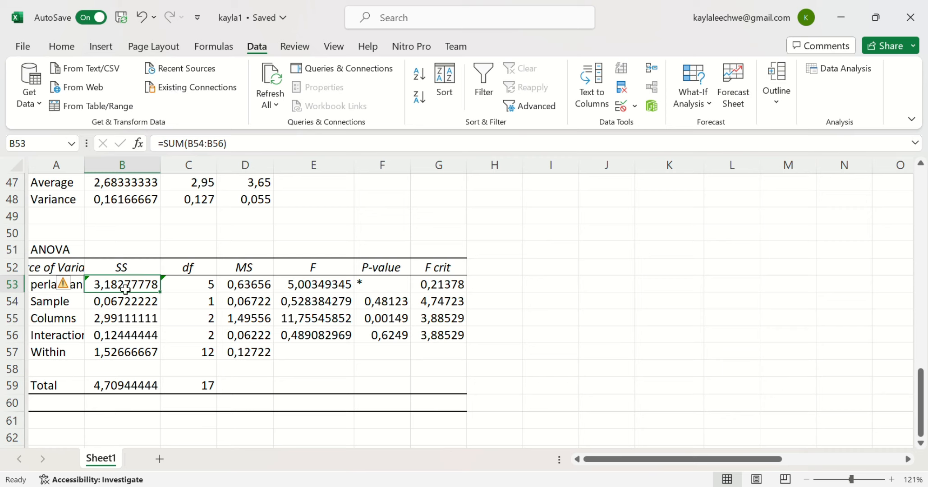
{"action": "left_click", "coordinate": [204, 151]}
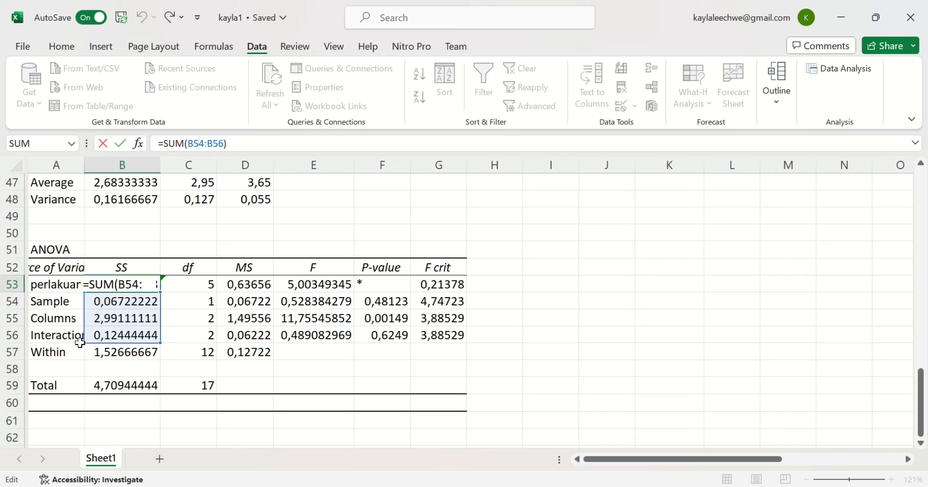
{"action": "left_click", "coordinate": [303, 150]}
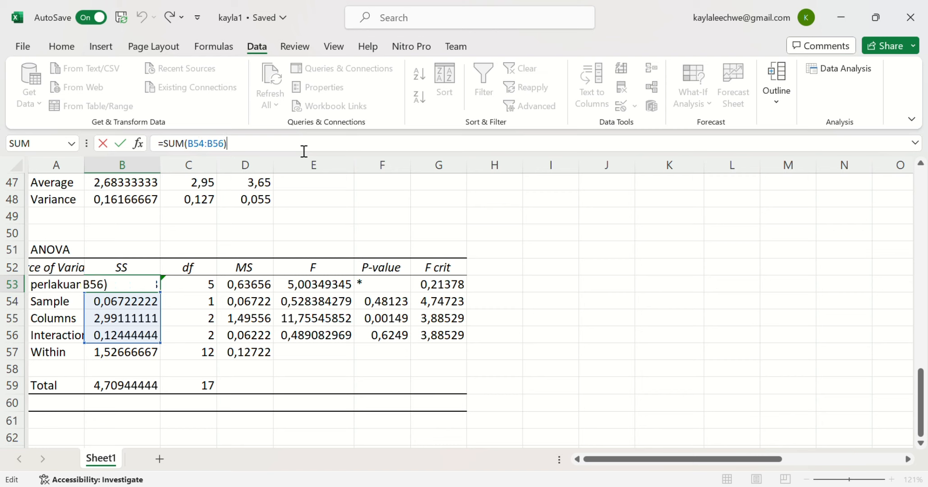
{"action": "key", "text": "Return"}
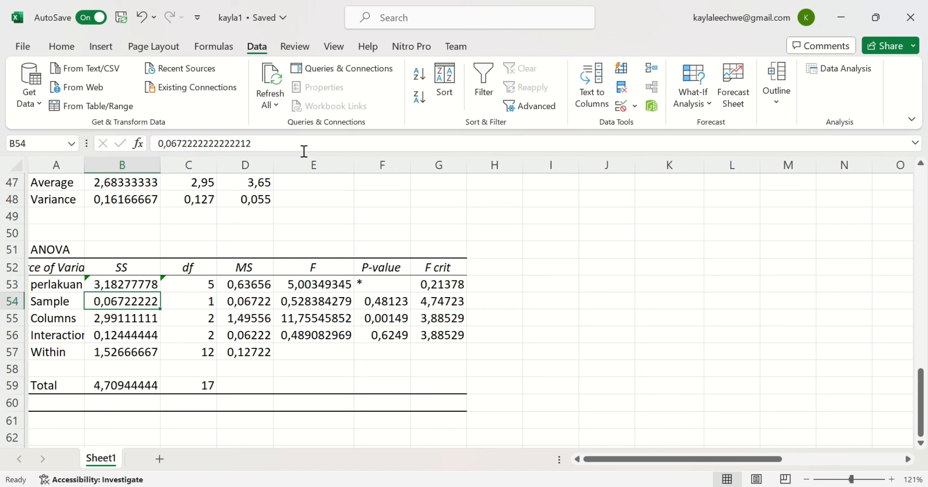
{"action": "left_click", "coordinate": [318, 291]}
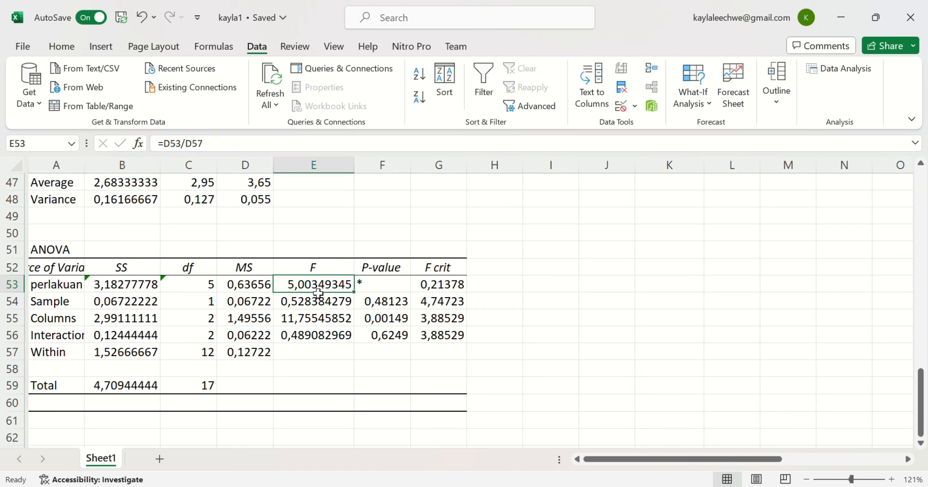
Examine the IF formula in F53 that marks the perlakuan row as ns or *, and leave it unedited
{"action": "left_click", "coordinate": [380, 286]}
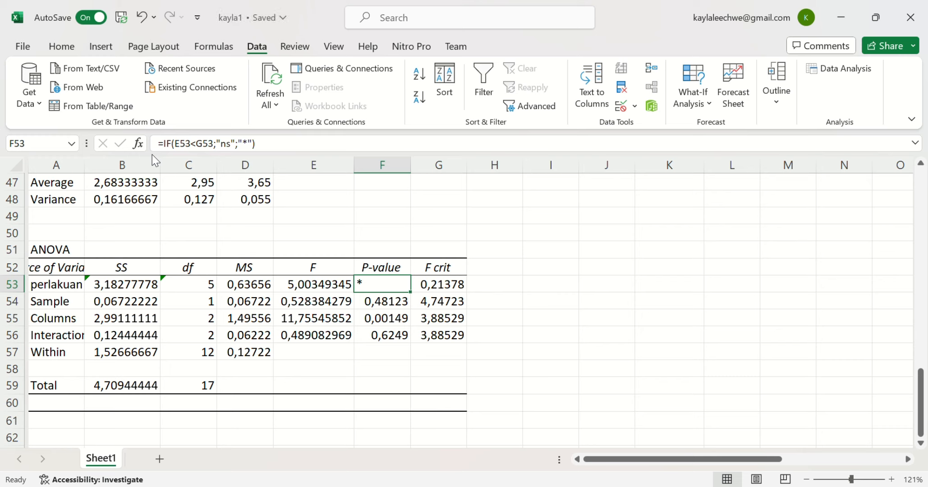
{"action": "left_click", "coordinate": [186, 150]}
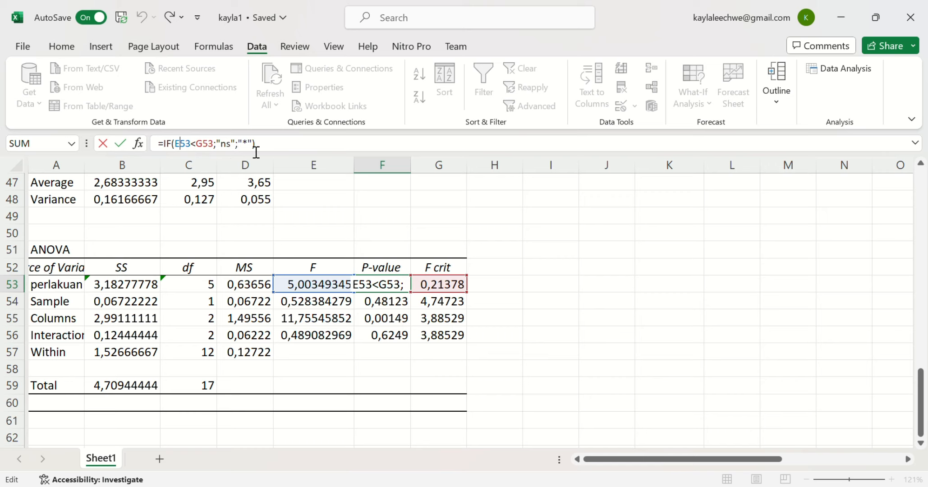
{"action": "left_click", "coordinate": [285, 154]}
{"action": "key", "text": "Return"}
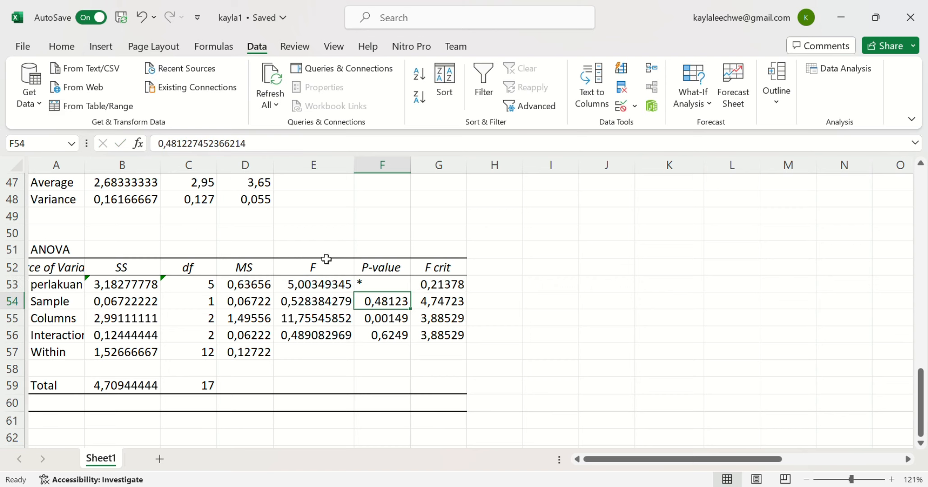
{"action": "double_click", "coordinate": [402, 289]}
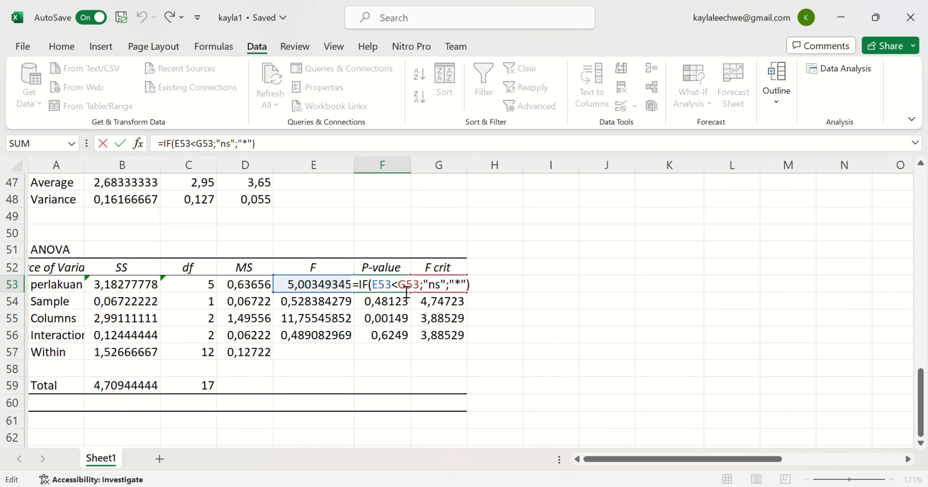
{"action": "left_click", "coordinate": [278, 153]}
{"action": "key", "text": "Return"}
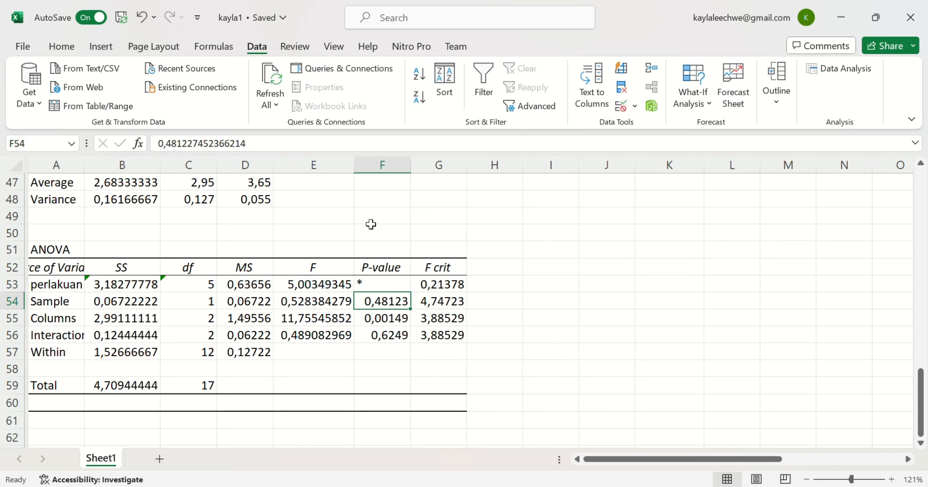
Look over the sheet from the ANOVA output back up to the sample data and the Uji Lanjutan tables
{"action": "scroll", "coordinate": [371, 224], "scroll_direction": "up", "scroll_amount": 4}
{"action": "scroll", "coordinate": [370, 224], "scroll_direction": "down", "scroll_amount": 1}
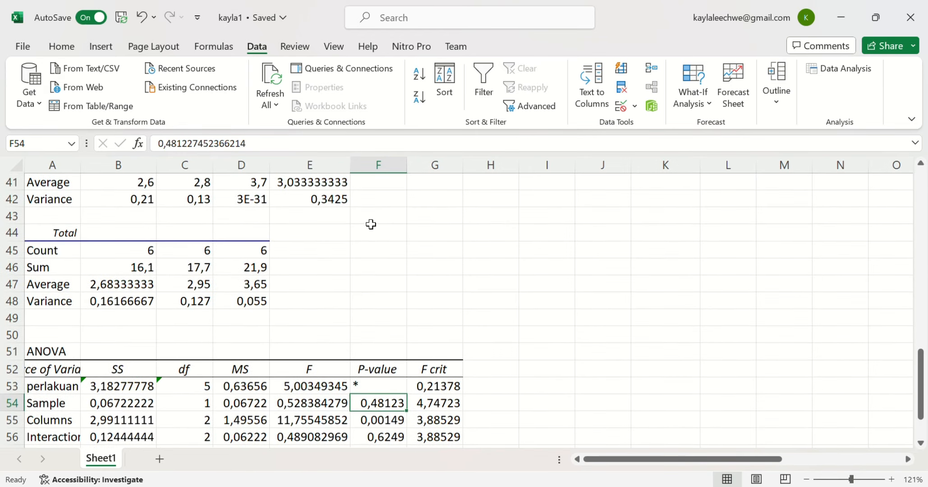
{"action": "scroll", "coordinate": [370, 224], "scroll_direction": "down", "scroll_amount": 1}
{"action": "scroll", "coordinate": [370, 224], "scroll_direction": "up", "scroll_amount": 1}
{"action": "scroll", "coordinate": [370, 224], "scroll_direction": "down", "scroll_amount": 4}
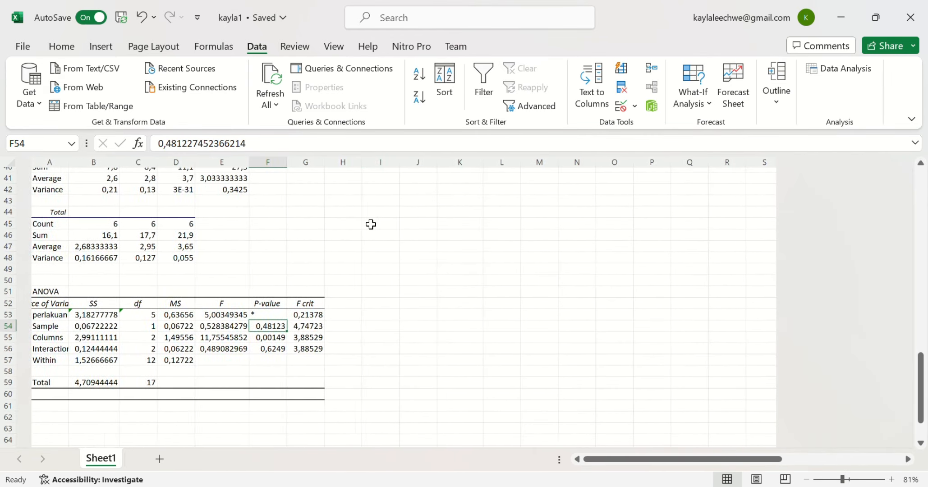
{"action": "scroll", "coordinate": [370, 236], "scroll_direction": "up", "scroll_amount": 3}
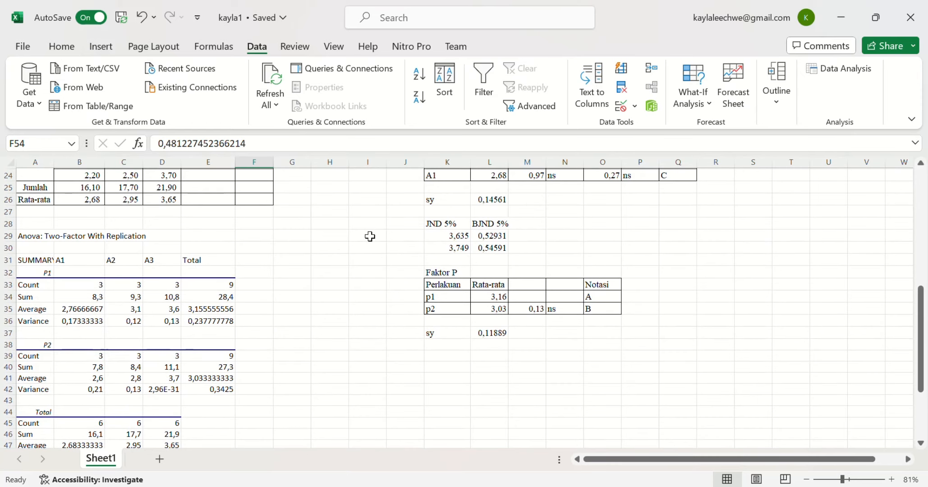
{"action": "scroll", "coordinate": [370, 237], "scroll_direction": "up", "scroll_amount": 1}
{"action": "scroll", "coordinate": [370, 237], "scroll_direction": "up", "scroll_amount": 7}
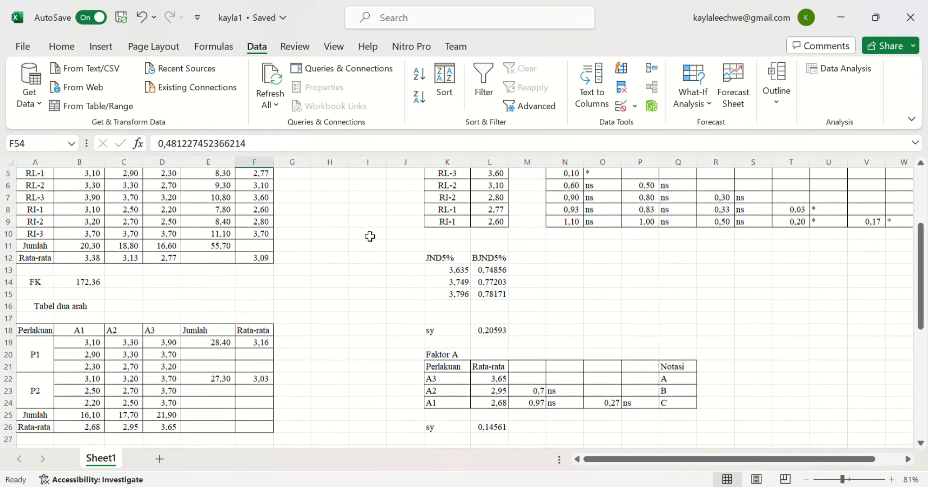
{"action": "scroll", "coordinate": [369, 236], "scroll_direction": "up", "scroll_amount": 3}
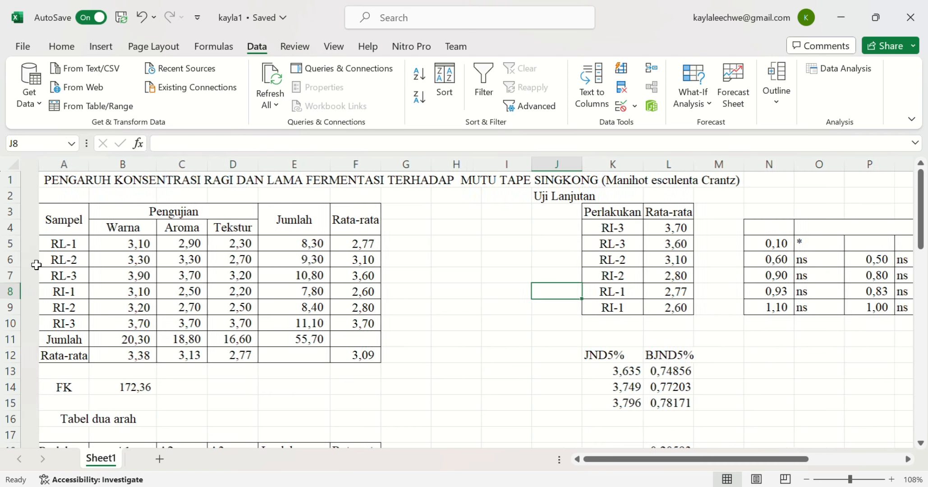
Compare the sample names in A5:A10 and averages in F5:F10 with the Perlakukan and Rata-rata table under Uji Lanjutan
{"action": "left_click_drag", "start_coordinate": [45, 245], "coordinate": [39, 331]}
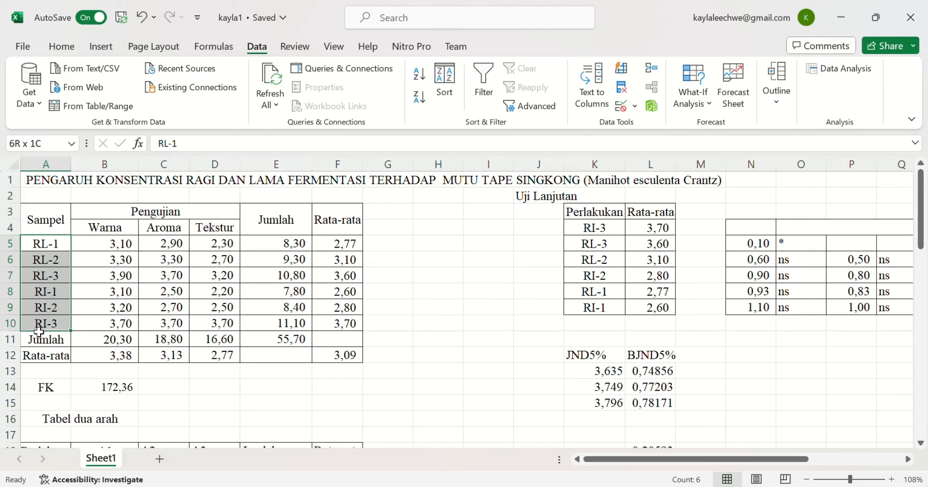
{"action": "left_click", "coordinate": [579, 260]}
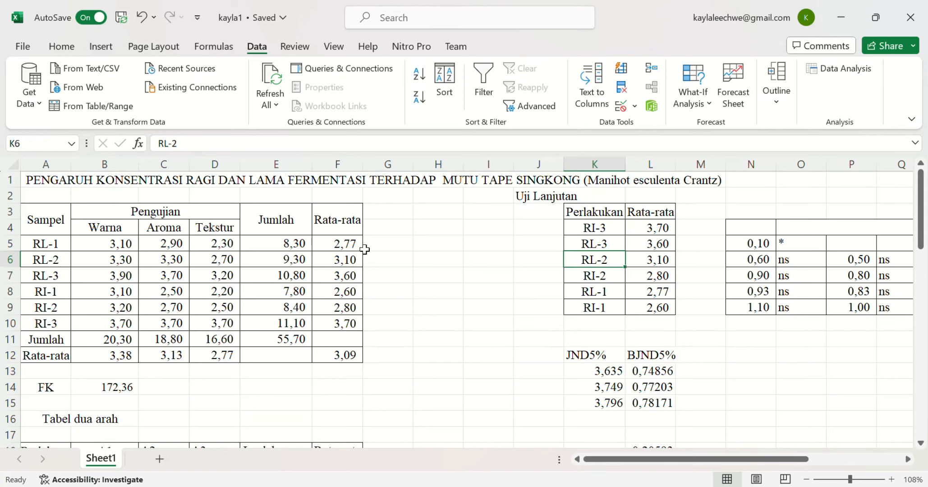
{"action": "left_click_drag", "start_coordinate": [360, 246], "coordinate": [359, 326]}
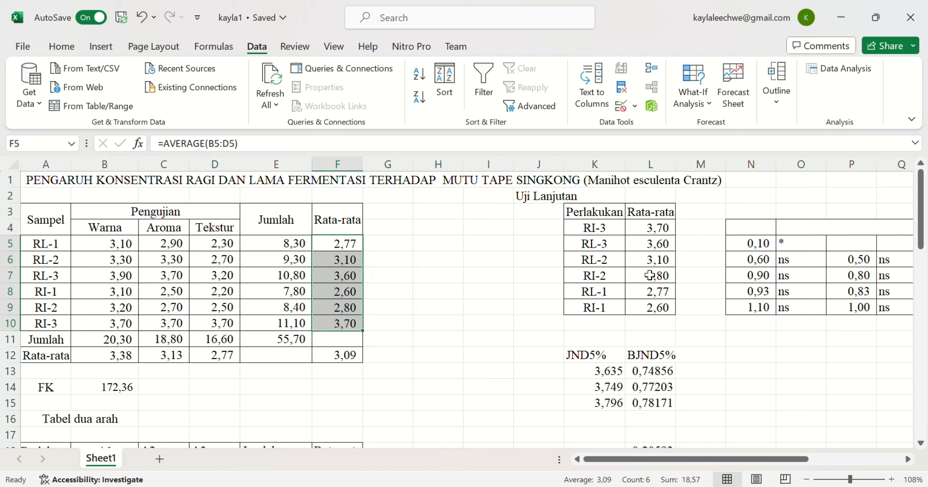
{"action": "left_click", "coordinate": [713, 262]}
{"action": "left_click", "coordinate": [590, 229]}
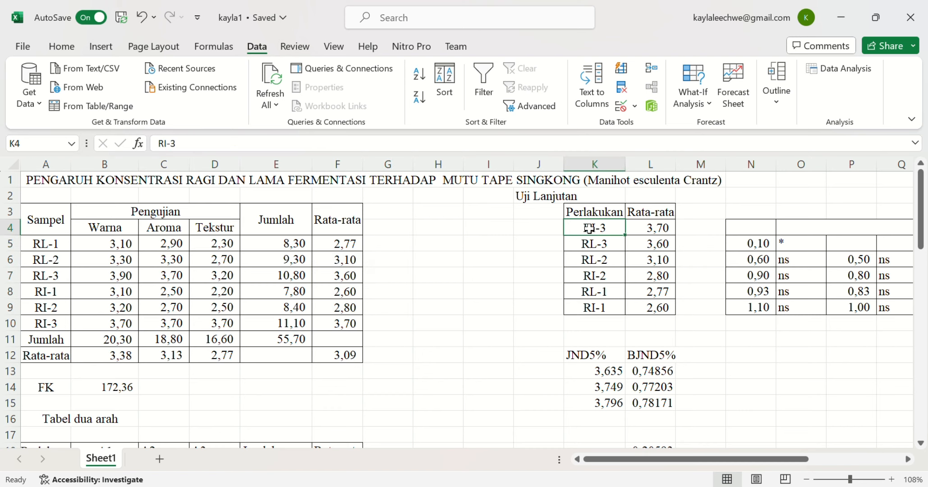
Select the Perlakukan and Rata-rata table in K3:L9, view its sort settings, and close them
{"action": "left_click_drag", "start_coordinate": [582, 213], "coordinate": [644, 308]}
{"action": "left_click", "coordinate": [442, 89]}
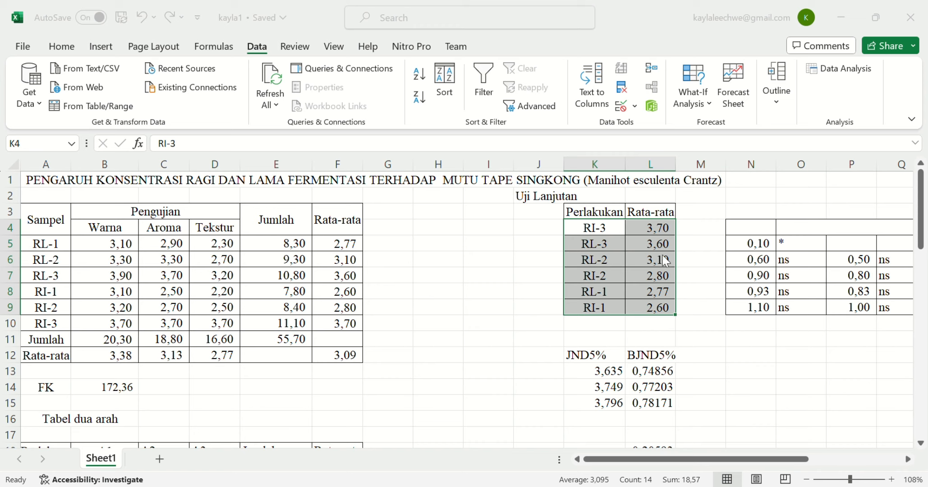
{"action": "left_click", "coordinate": [616, 340]}
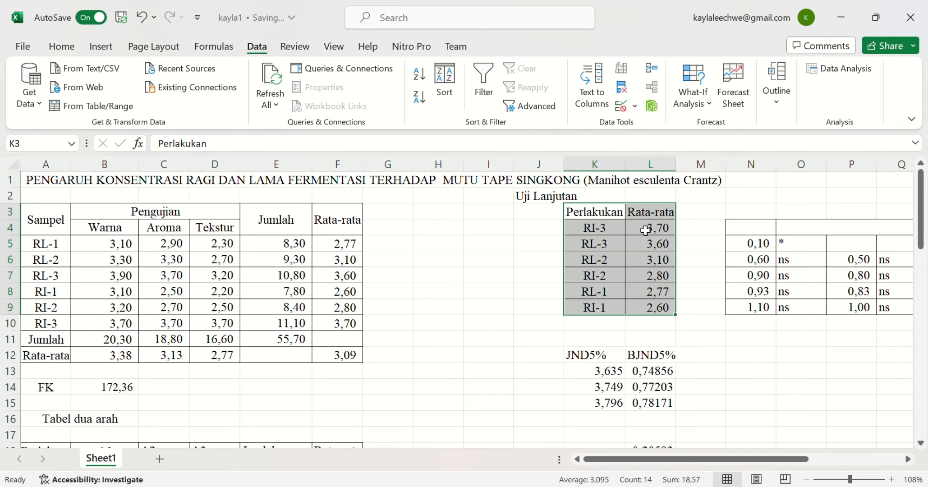
Examine the selisih comparison table, the JND5% and BJND5% values, and the sy and Faktor A sections below
{"action": "scroll", "coordinate": [661, 288], "scroll_direction": "right", "scroll_amount": 2}
{"action": "scroll", "coordinate": [661, 287], "scroll_direction": "right", "scroll_amount": 1}
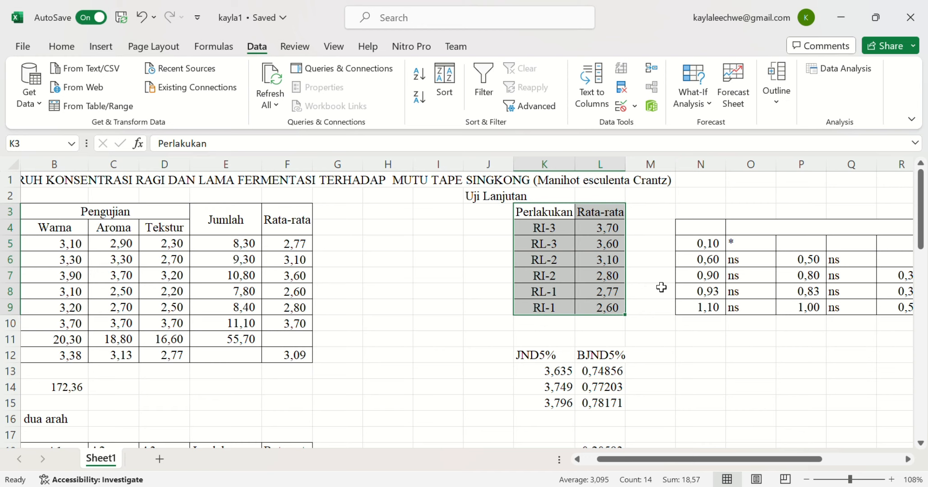
{"action": "scroll", "coordinate": [661, 287], "scroll_direction": "down", "scroll_amount": 2}
{"action": "scroll", "coordinate": [661, 287], "scroll_direction": "right", "scroll_amount": 3}
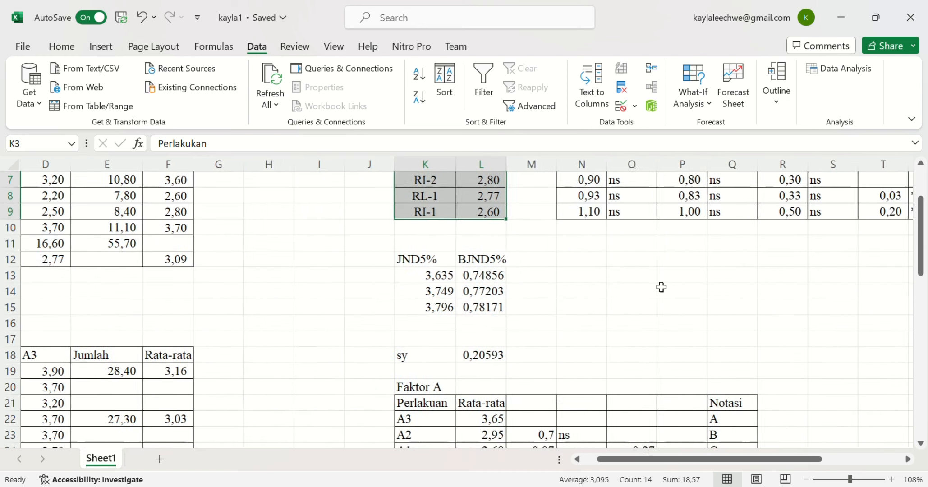
{"action": "scroll", "coordinate": [660, 287], "scroll_direction": "up", "scroll_amount": 1}
{"action": "scroll", "coordinate": [661, 287], "scroll_direction": "down", "scroll_amount": 1}
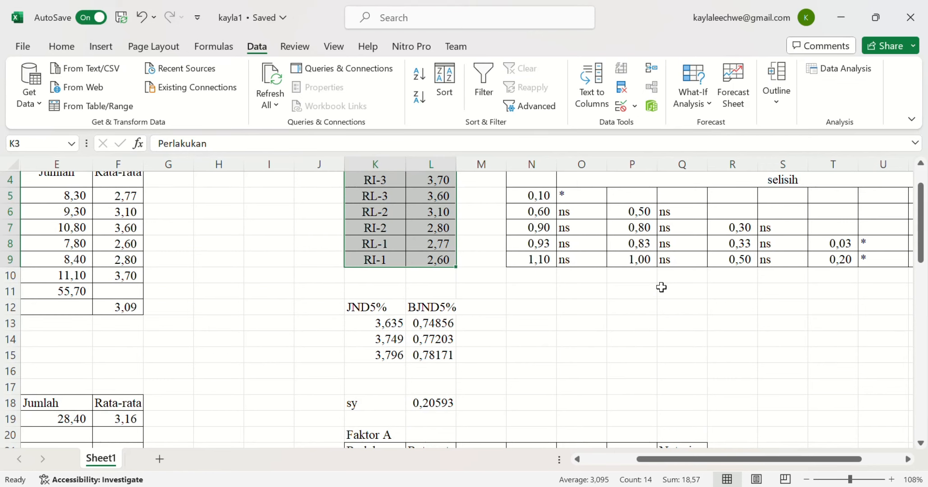
{"action": "scroll", "coordinate": [661, 287], "scroll_direction": "down", "scroll_amount": 2}
{"action": "scroll", "coordinate": [551, 336], "scroll_direction": "up", "scroll_amount": 1}
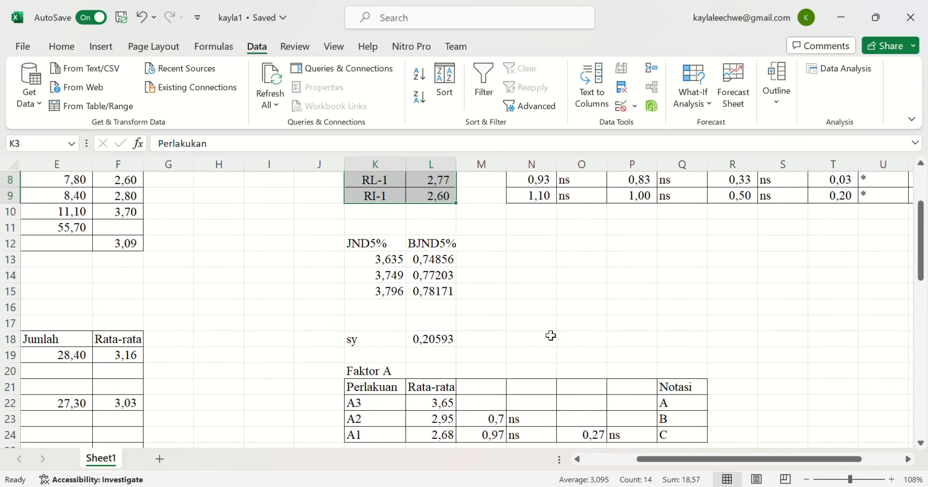
Inspect the sy formula in L18 and trace its D57 reference to the Within row's MS value in the ANOVA table
{"action": "left_click", "coordinate": [437, 341]}
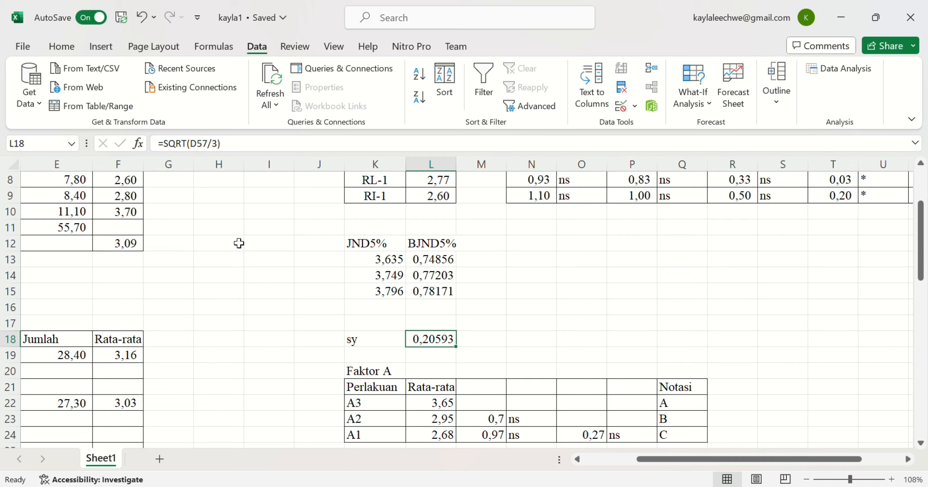
{"action": "left_click", "coordinate": [212, 145]}
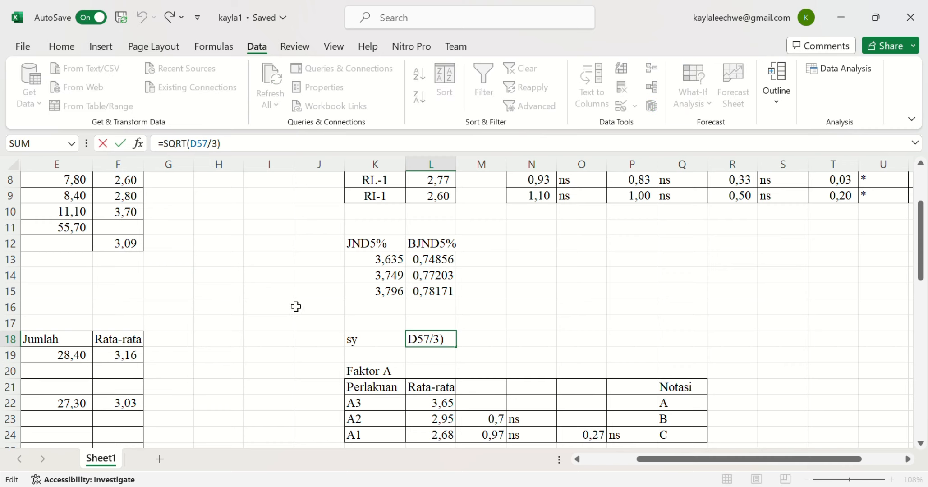
{"action": "scroll", "coordinate": [296, 307], "scroll_direction": "down", "scroll_amount": 7}
{"action": "scroll", "coordinate": [296, 306], "scroll_direction": "left", "scroll_amount": 3}
{"action": "scroll", "coordinate": [296, 306], "scroll_direction": "down", "scroll_amount": 7}
{"action": "scroll", "coordinate": [296, 306], "scroll_direction": "right", "scroll_amount": 1}
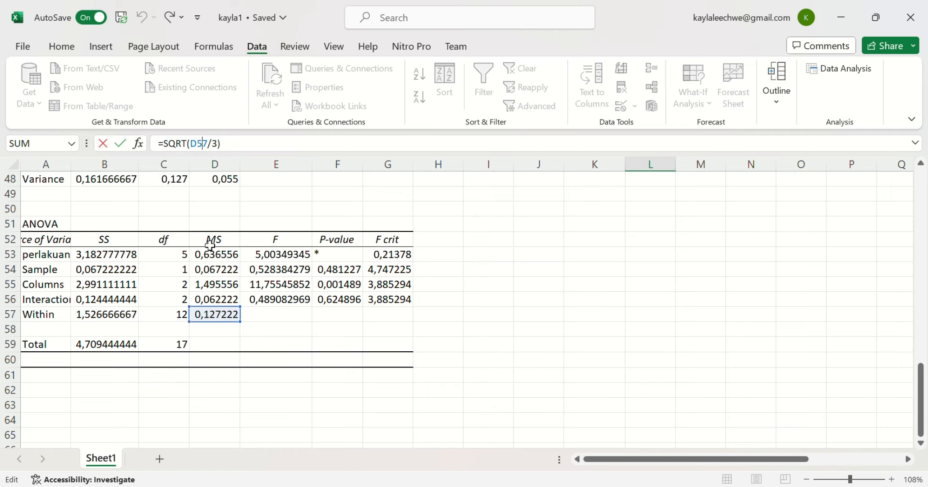
{"action": "scroll", "coordinate": [210, 246], "scroll_direction": "up", "scroll_amount": 16}
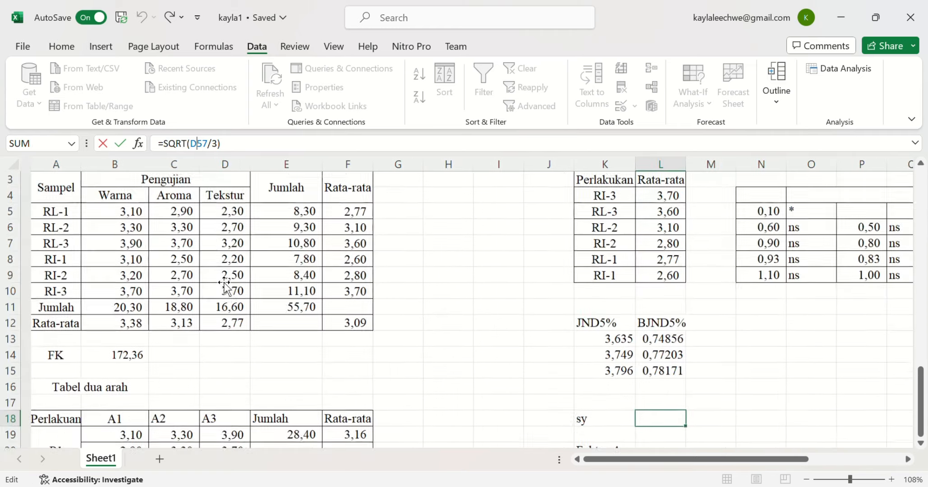
{"action": "scroll", "coordinate": [224, 284], "scroll_direction": "down", "scroll_amount": 2}
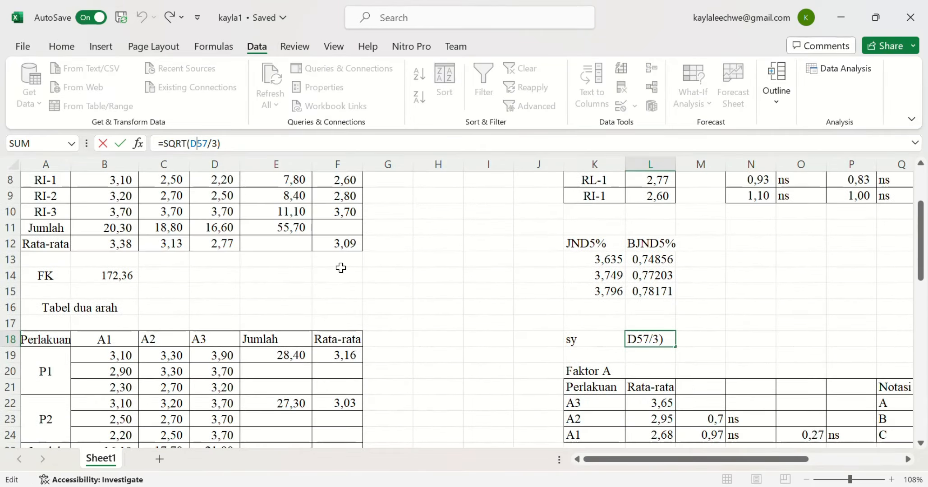
{"action": "left_click", "coordinate": [261, 147]}
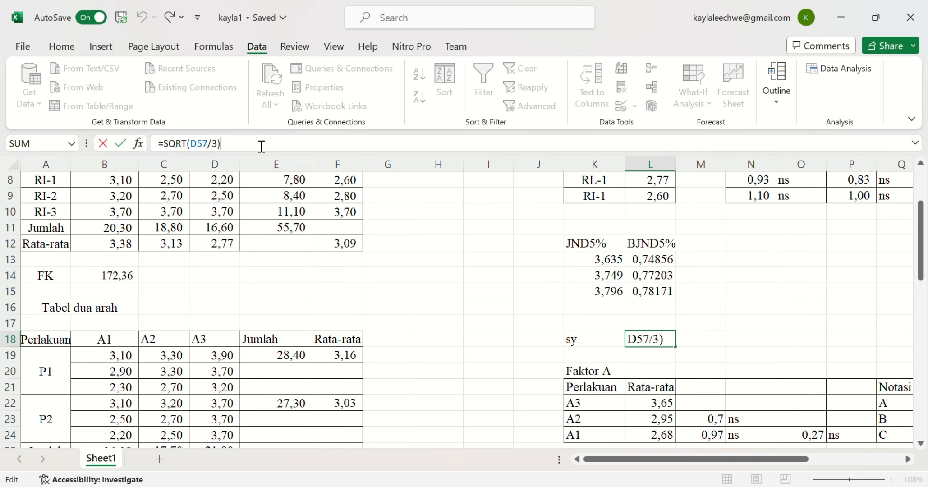
{"action": "key", "text": "Return"}
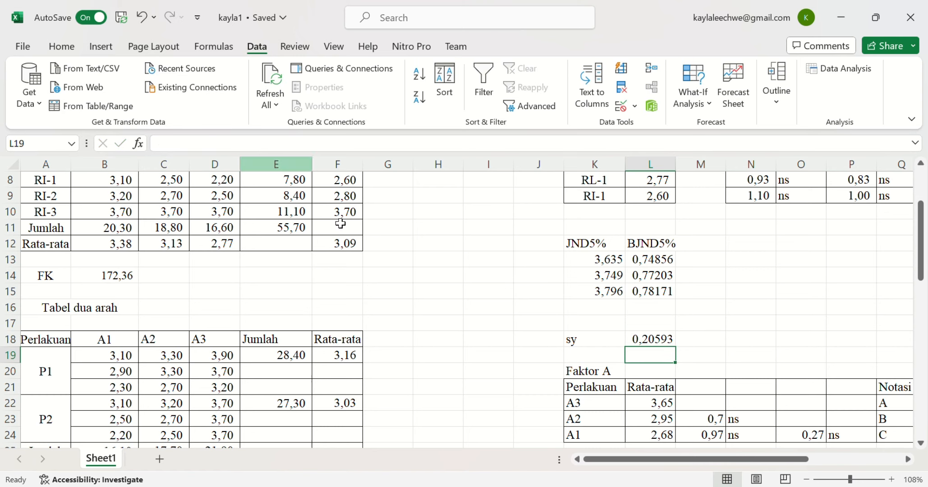
{"action": "left_click", "coordinate": [634, 344]}
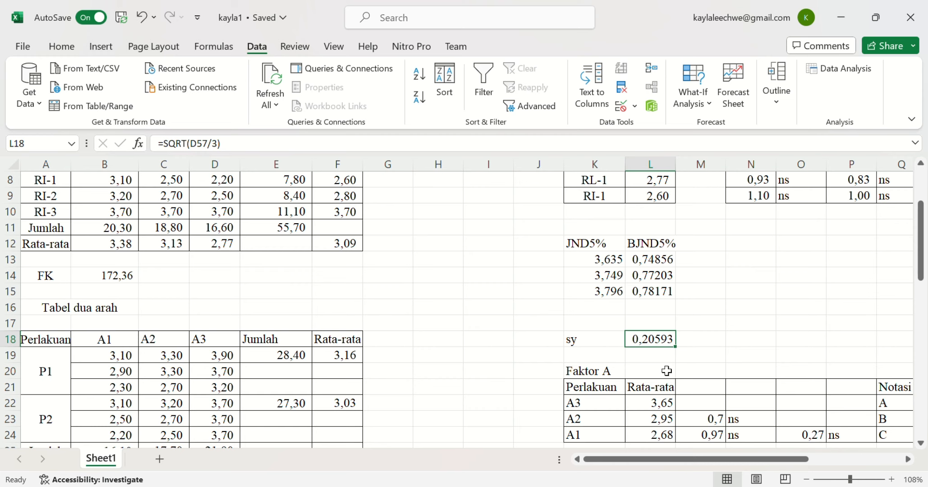
Go through the three JND5% values in K13:K15 under the Uji Lanjutan table
{"action": "scroll", "coordinate": [667, 370], "scroll_direction": "right", "scroll_amount": 5}
{"action": "scroll", "coordinate": [666, 370], "scroll_direction": "up", "scroll_amount": 2}
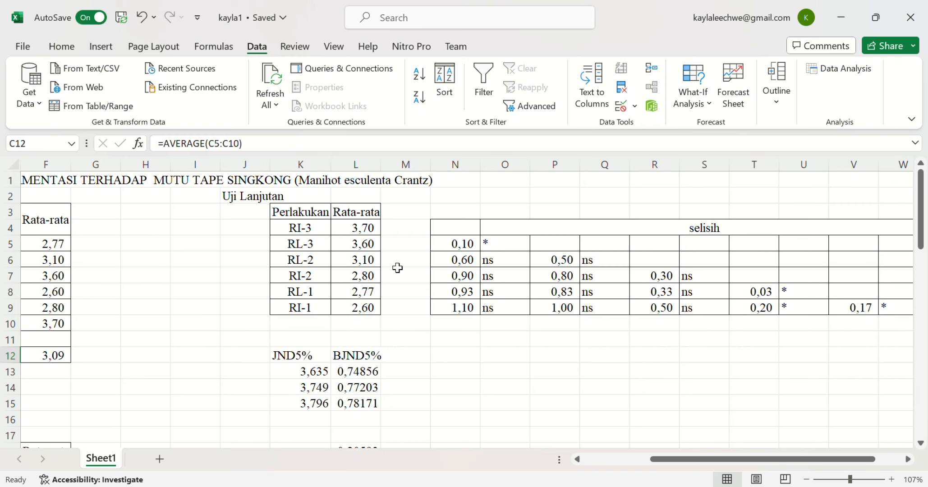
{"action": "scroll", "coordinate": [410, 376], "scroll_direction": "down", "scroll_amount": 2}
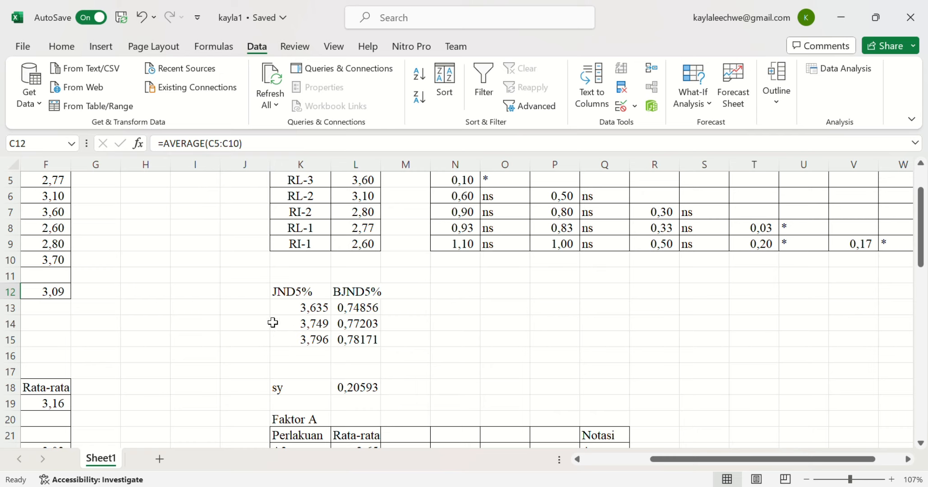
{"action": "left_click", "coordinate": [294, 316]}
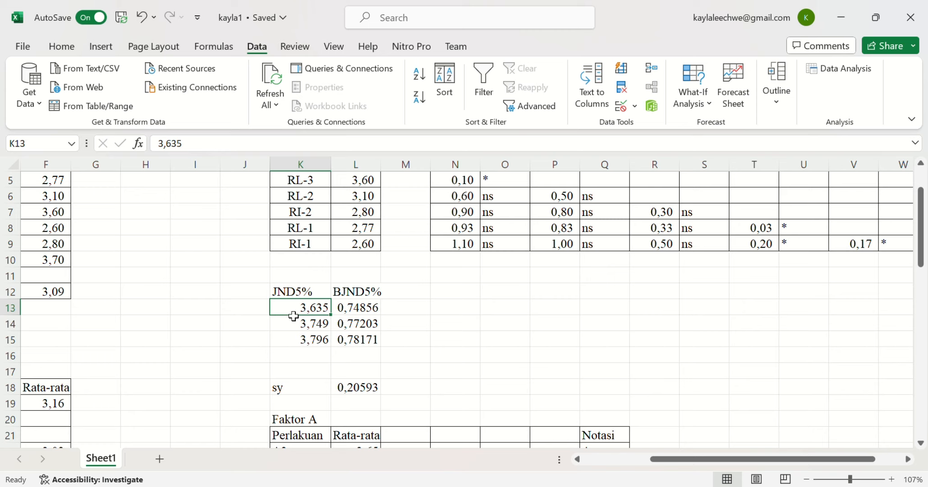
{"action": "left_click", "coordinate": [294, 321]}
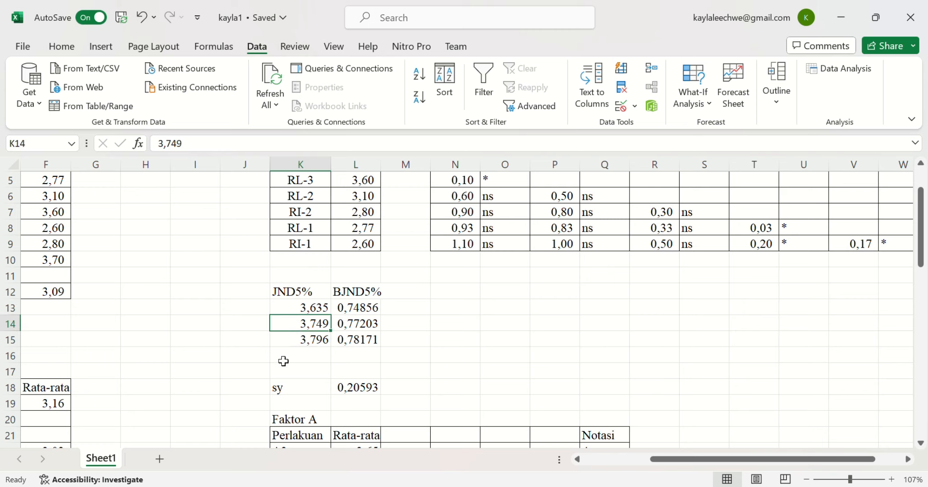
{"action": "left_click", "coordinate": [287, 347]}
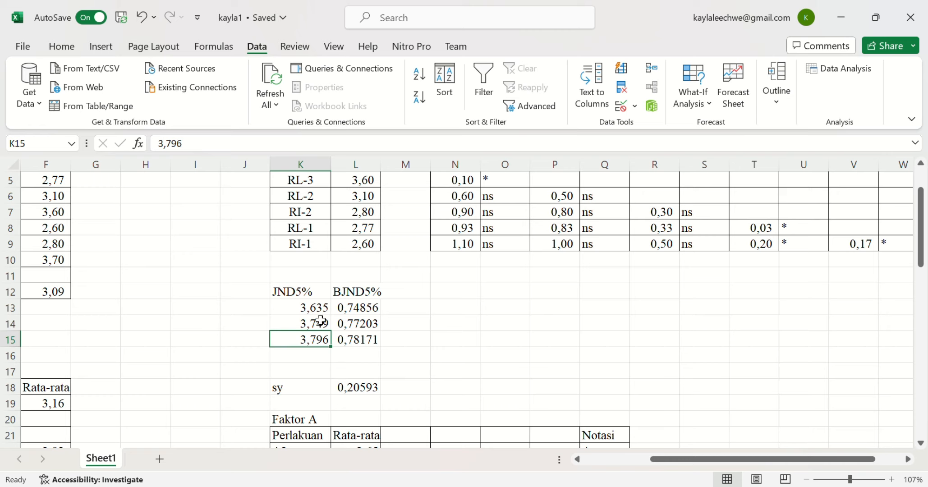
Inspect the BJND5% formulas in L13:L15, tracing L13 to its JND5% value in K13 and sy in L18
{"action": "left_click", "coordinate": [357, 308]}
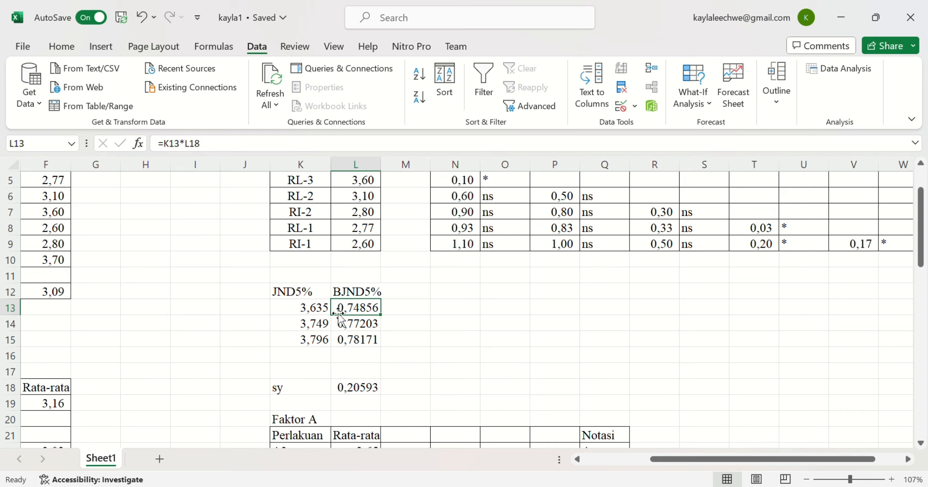
{"action": "left_click", "coordinate": [324, 313]}
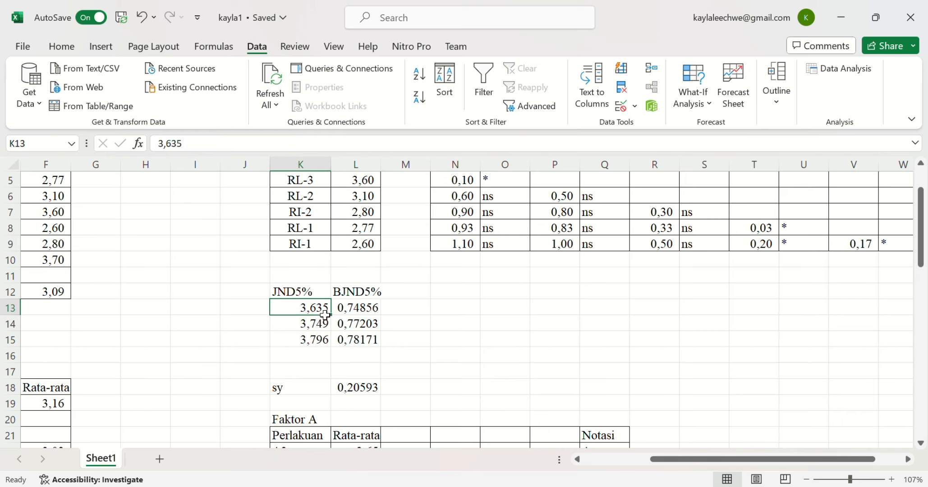
{"action": "left_click", "coordinate": [355, 311]}
{"action": "left_click", "coordinate": [202, 144]}
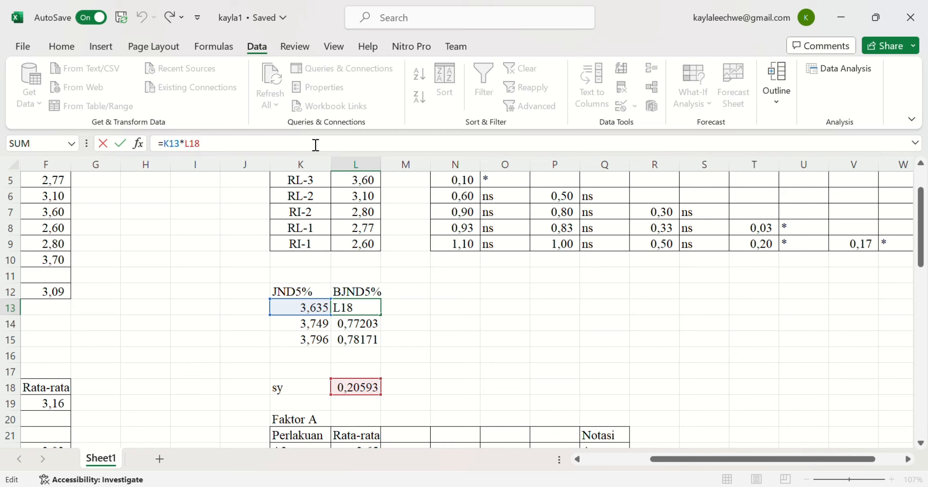
{"action": "key", "text": "Return"}
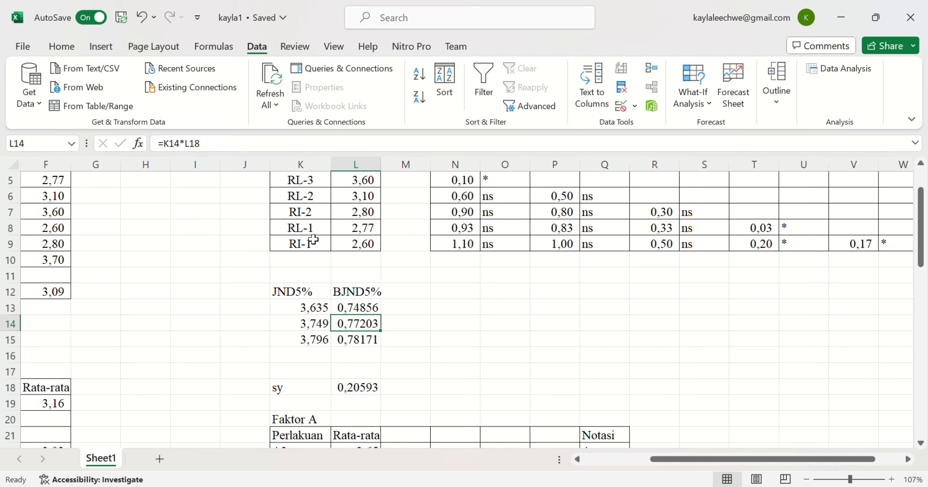
{"action": "scroll", "coordinate": [356, 320], "scroll_direction": "down", "scroll_amount": 1}
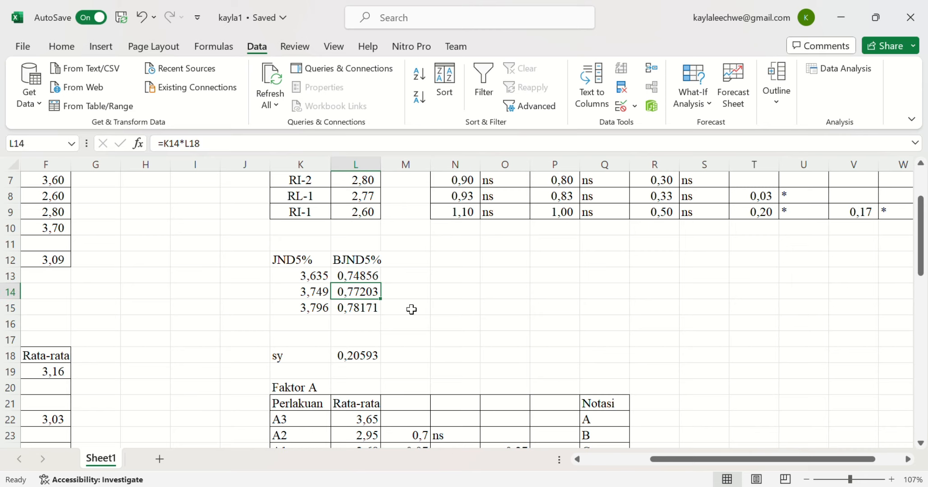
{"action": "left_click", "coordinate": [377, 314]}
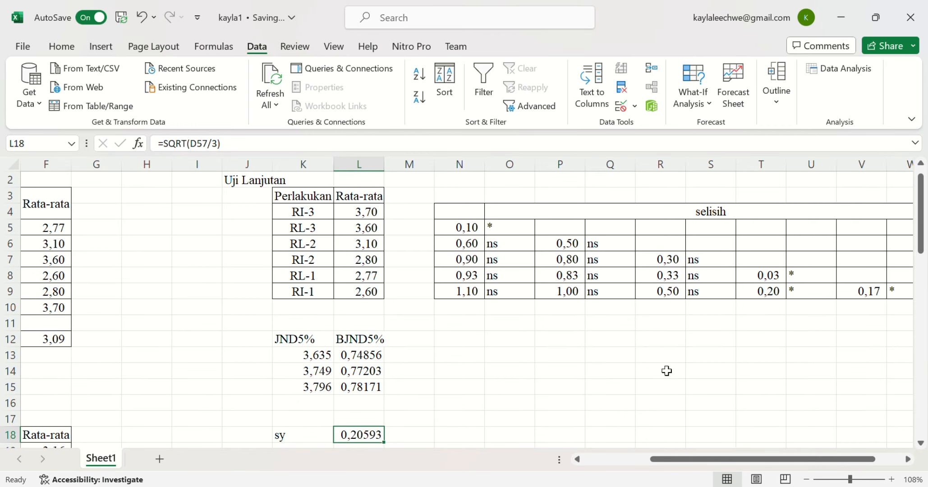
Inspect the first selisih column's formulas in N5:N9, which subtract the lower averages from the RI-3 average in L4
{"action": "scroll", "coordinate": [667, 370], "scroll_direction": "up", "scroll_amount": 1}
{"action": "scroll", "coordinate": [667, 370], "scroll_direction": "right", "scroll_amount": 1}
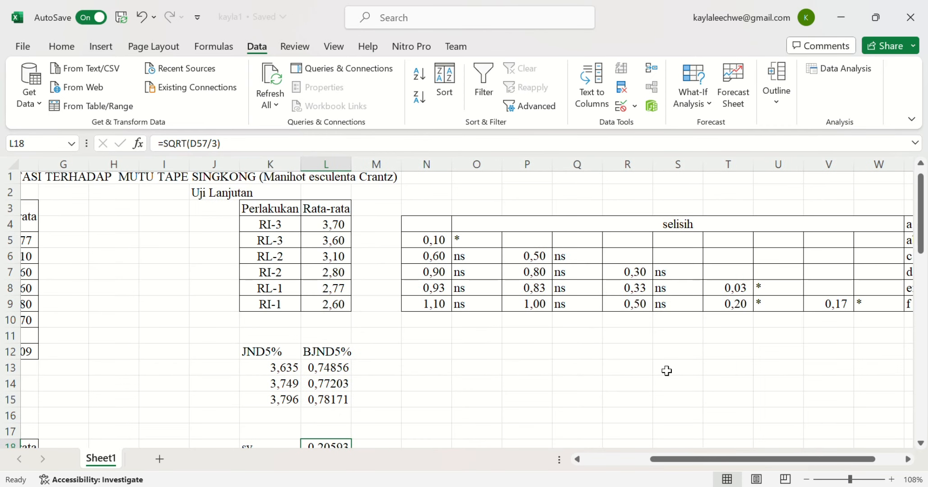
{"action": "left_click", "coordinate": [423, 244]}
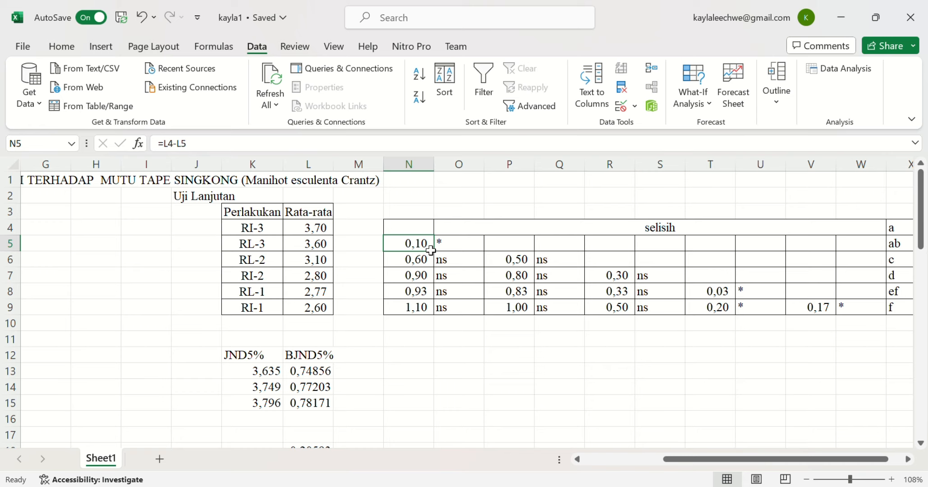
{"action": "left_click", "coordinate": [420, 268]}
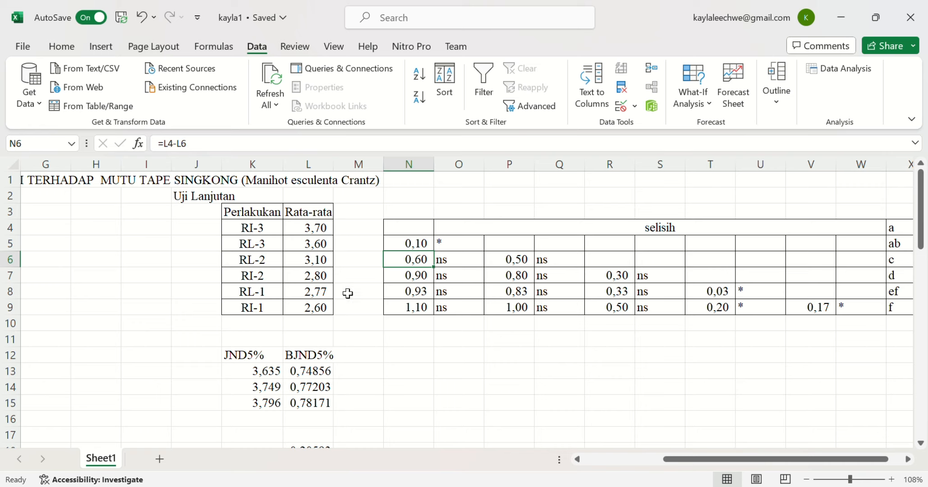
{"action": "left_click", "coordinate": [411, 281]}
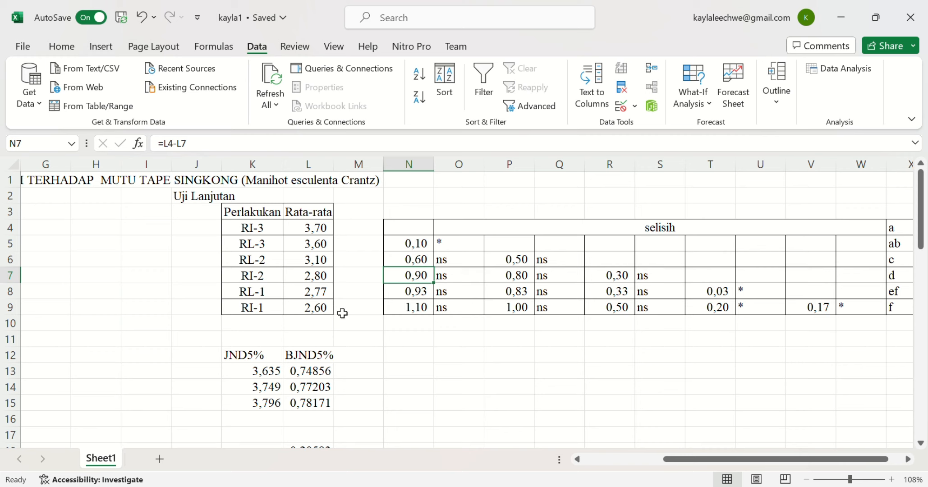
{"action": "left_click", "coordinate": [408, 313]}
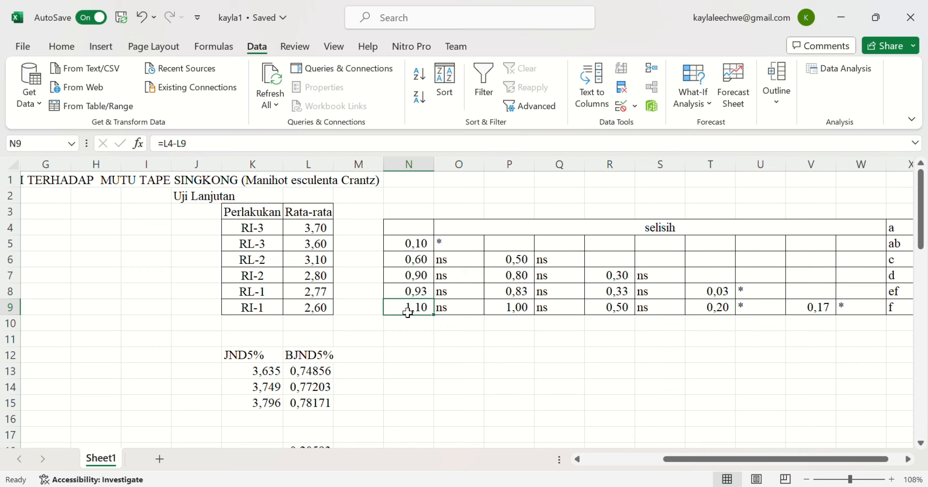
{"action": "scroll", "coordinate": [407, 312], "scroll_direction": "right", "scroll_amount": 1}
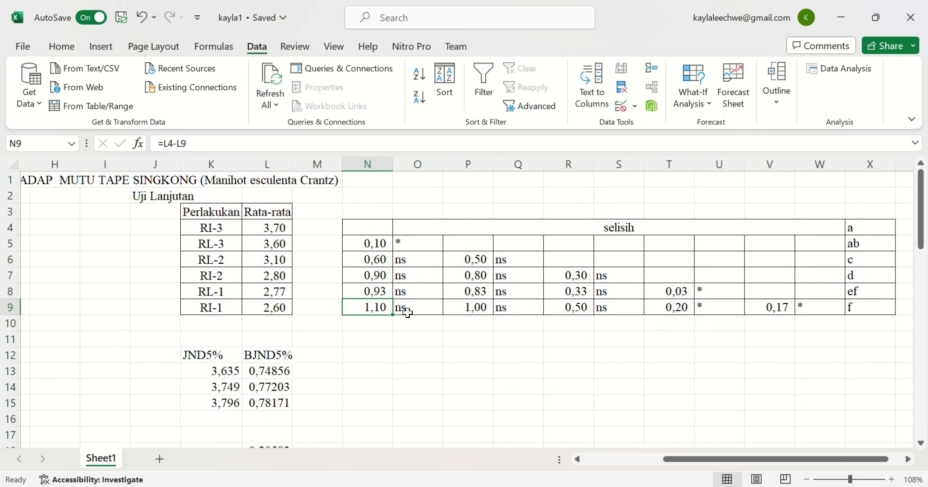
Check the selisih formulas in P6 and P9 against the RL-3 average in L5 and the RI-1 average in L9
{"action": "left_click", "coordinate": [479, 261]}
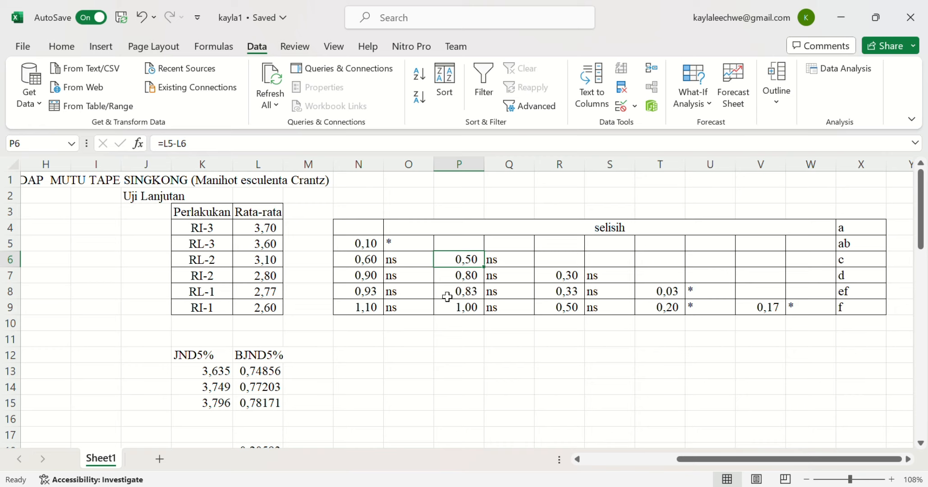
{"action": "left_click", "coordinate": [278, 247]}
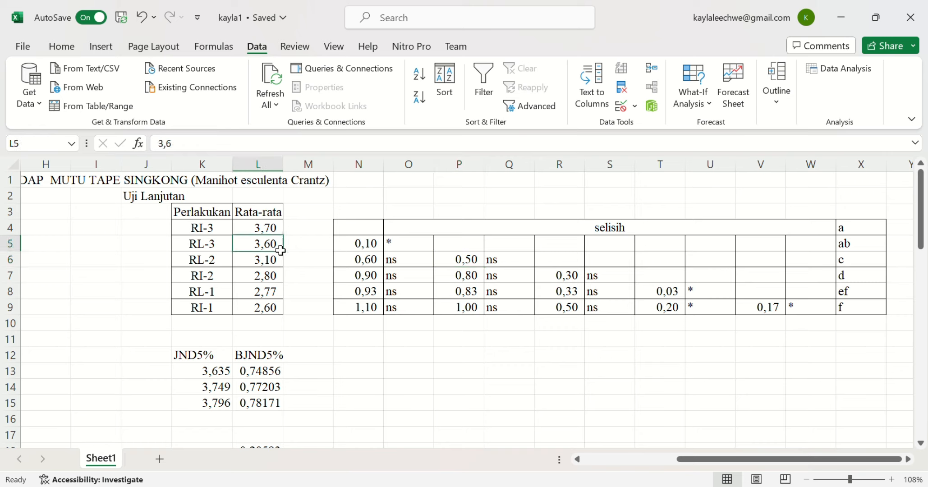
{"action": "left_click", "coordinate": [277, 311]}
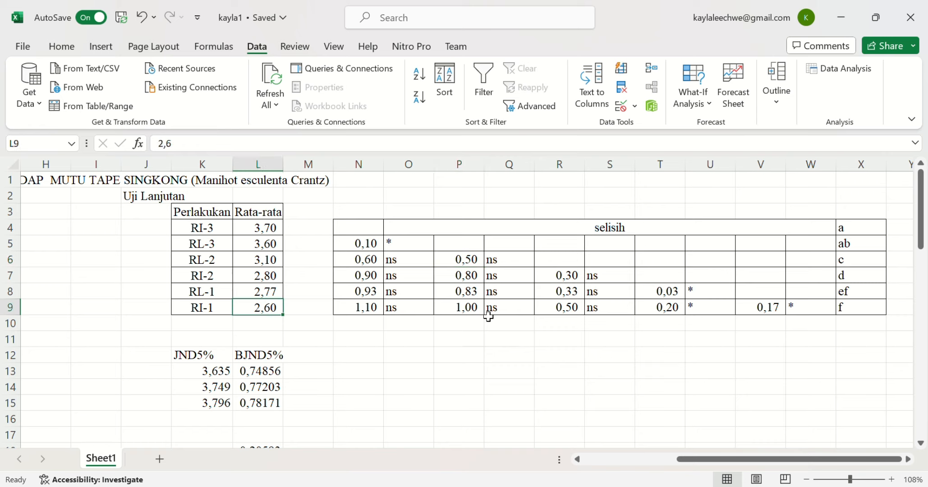
{"action": "left_click", "coordinate": [473, 308]}
Check the selisih formulas in R7:R9 and T8 against the Rata-rata values in L6:L9
{"action": "left_click", "coordinate": [565, 280]}
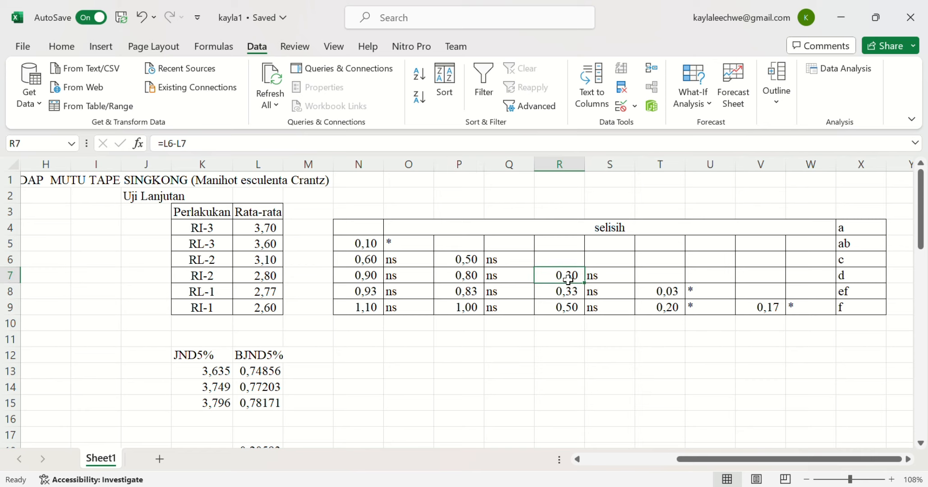
{"action": "left_click", "coordinate": [281, 264]}
{"action": "left_click", "coordinate": [282, 279]}
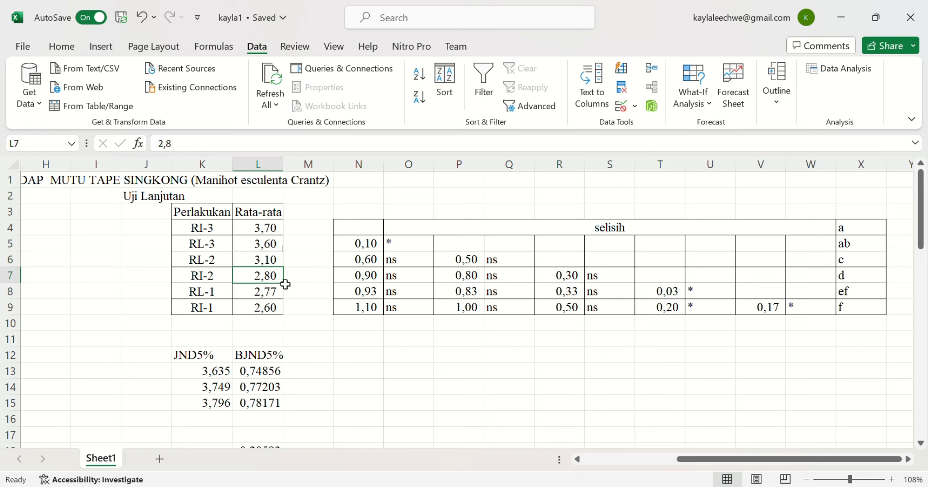
{"action": "left_click", "coordinate": [273, 264]}
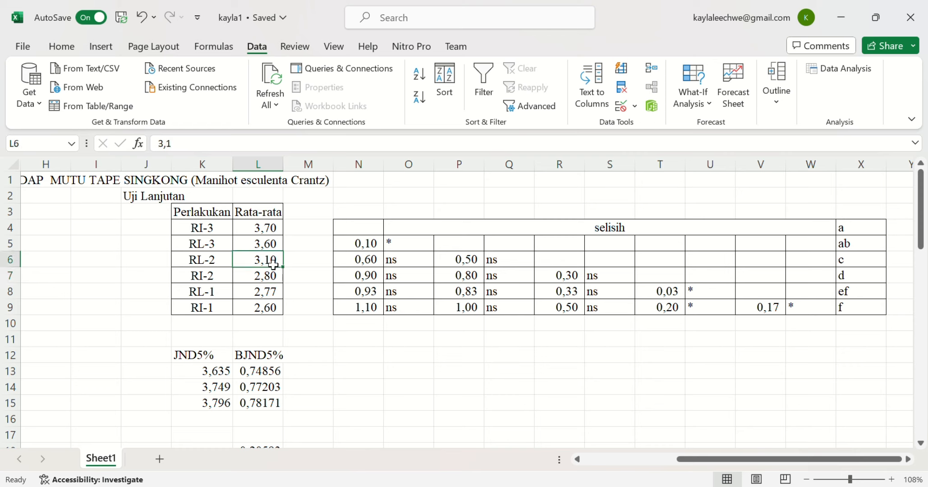
{"action": "left_click", "coordinate": [283, 314]}
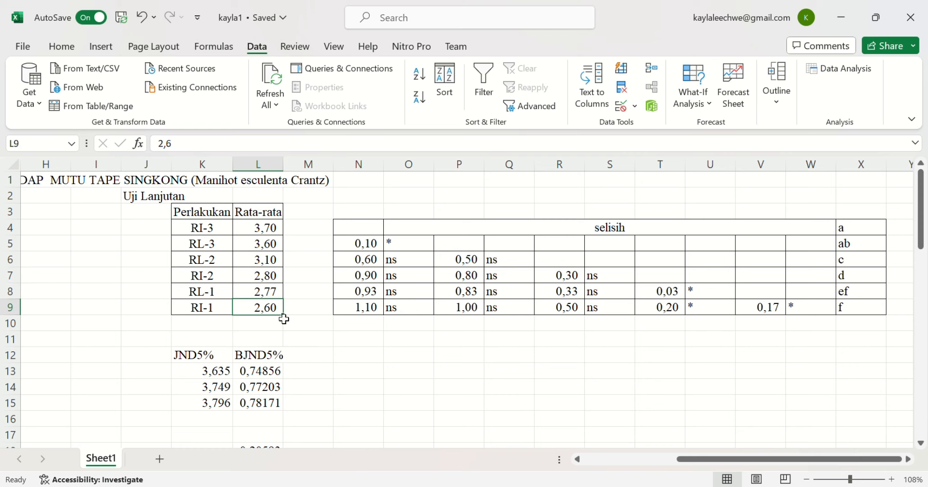
{"action": "left_click", "coordinate": [574, 279]}
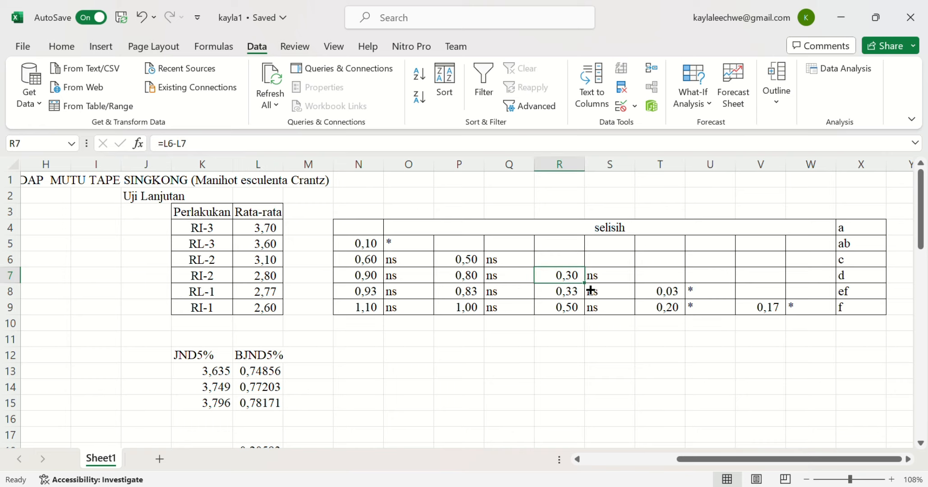
{"action": "left_click", "coordinate": [575, 296]}
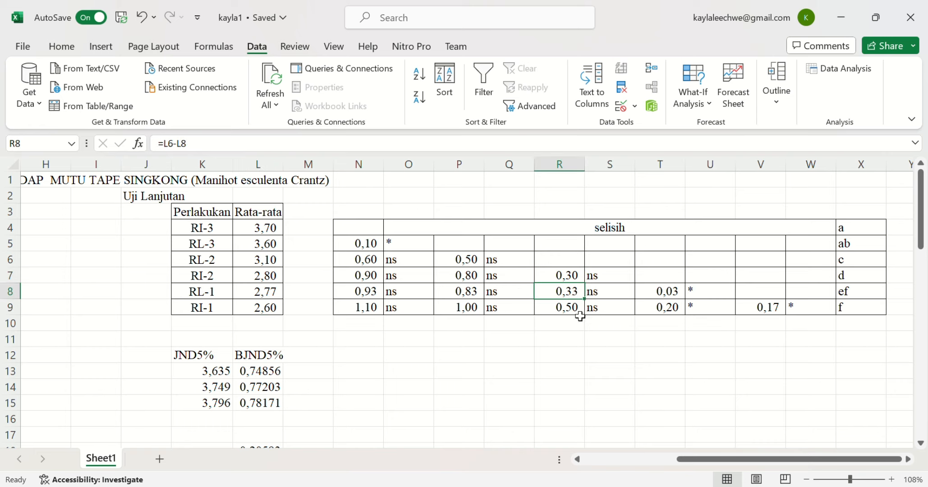
{"action": "left_click", "coordinate": [579, 313]}
{"action": "left_click", "coordinate": [666, 298]}
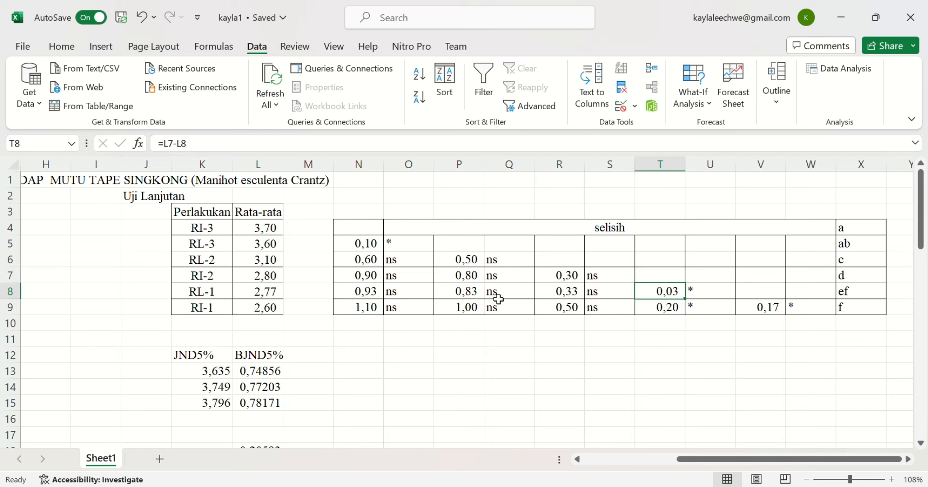
Check the selisih formula in V9 and trace the IF formula in O5 to the differences in N5:N9 and sy in L18
{"action": "left_click", "coordinate": [764, 308]}
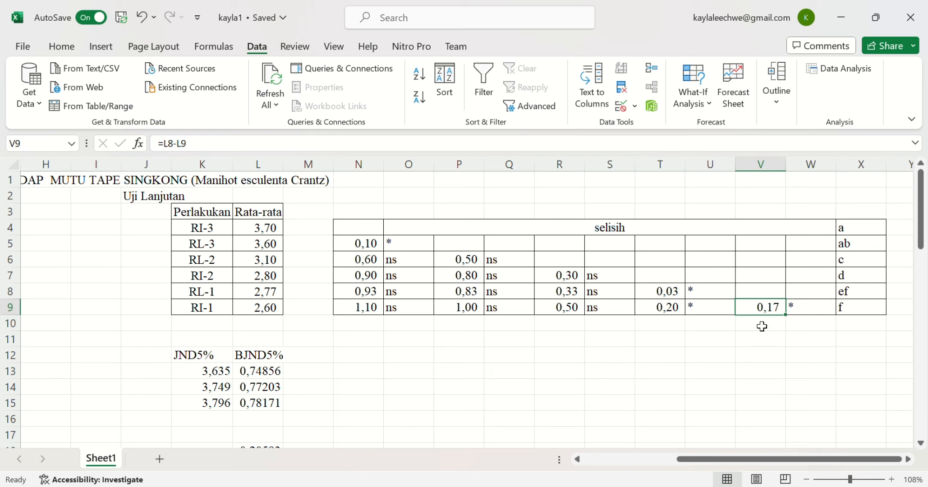
{"action": "left_click", "coordinate": [418, 249]}
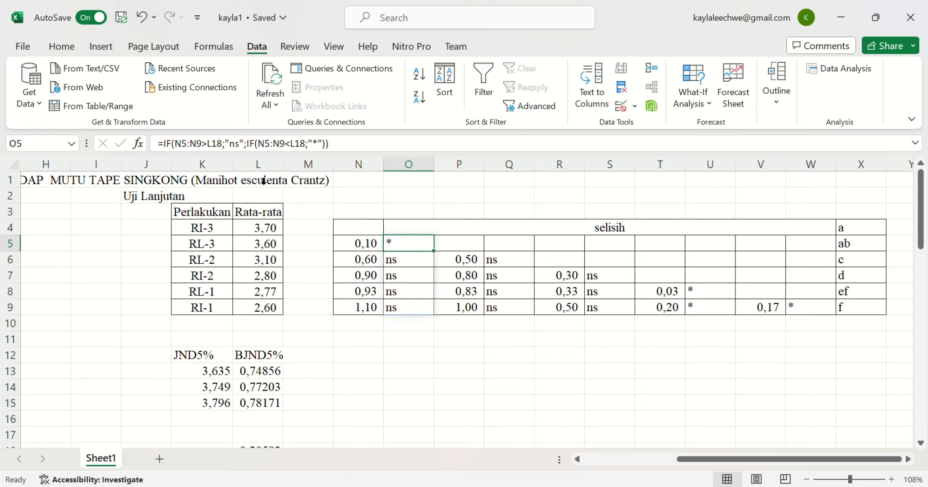
{"action": "left_click", "coordinate": [190, 151]}
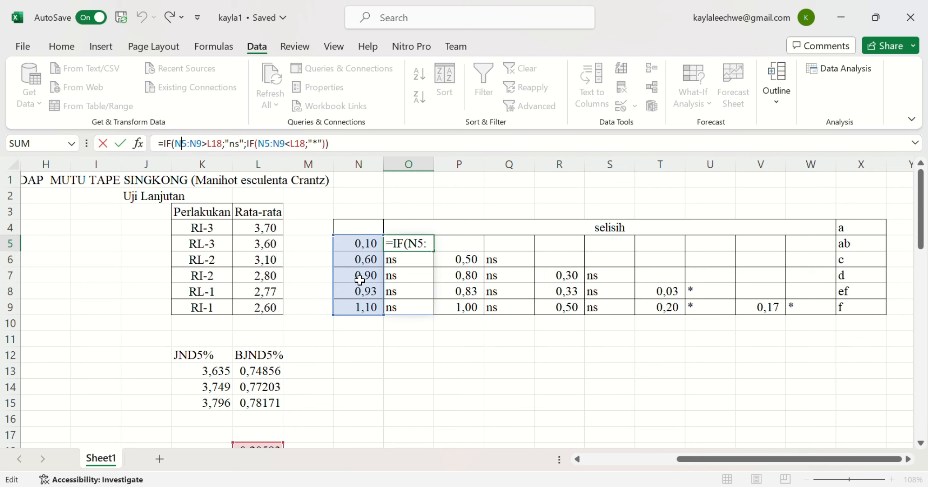
{"action": "scroll", "coordinate": [310, 352], "scroll_direction": "down", "scroll_amount": 1}
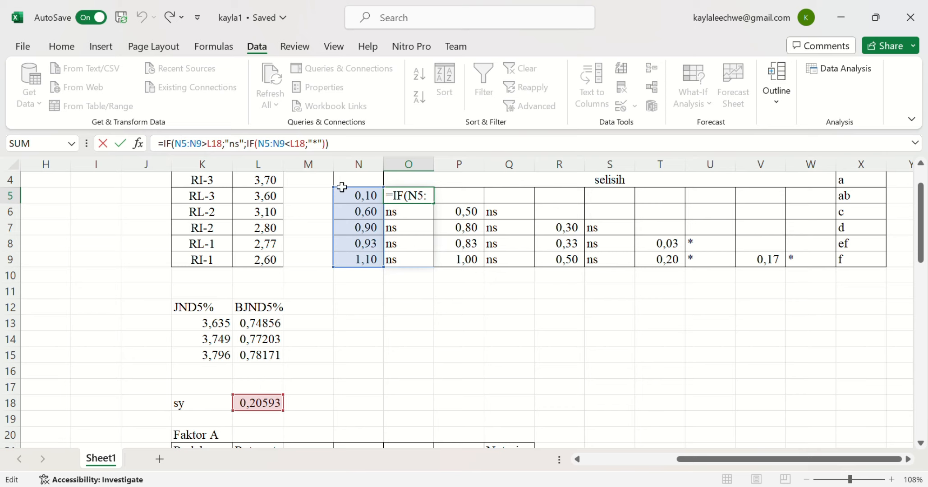
{"action": "left_click", "coordinate": [357, 154]}
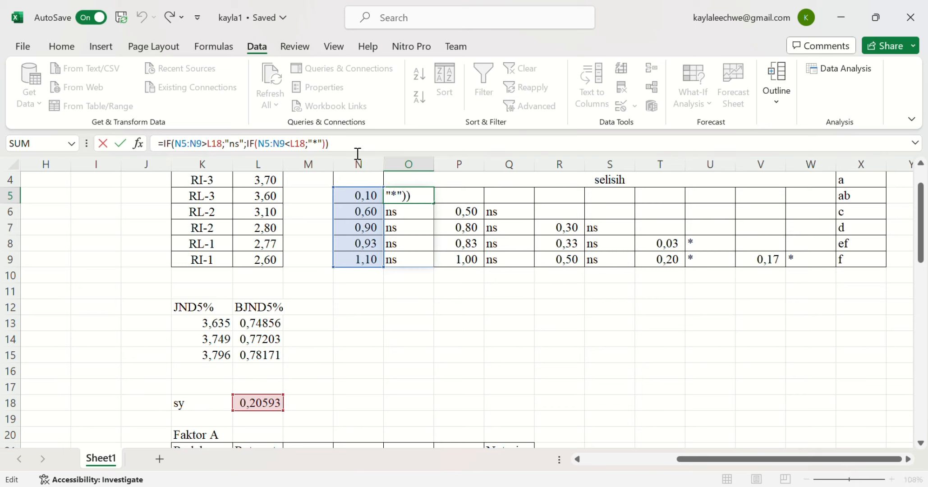
{"action": "key", "text": "Return"}
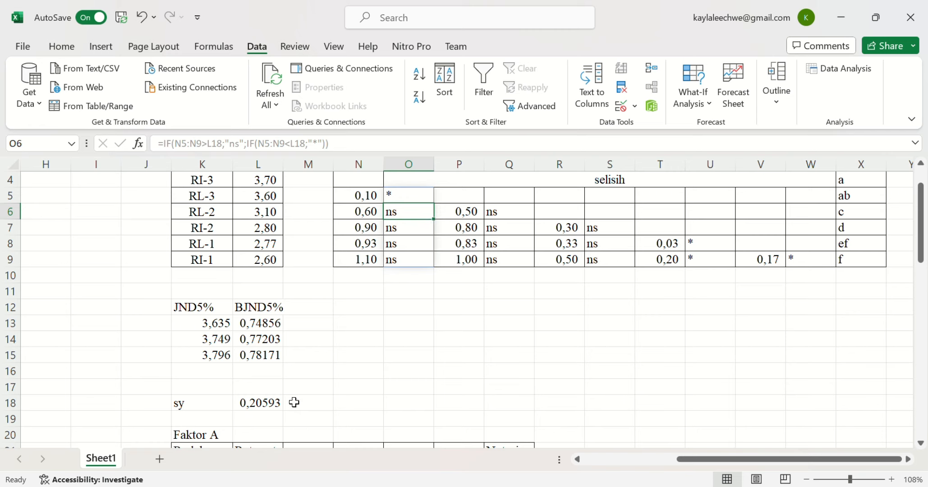
{"action": "left_click", "coordinate": [407, 196]}
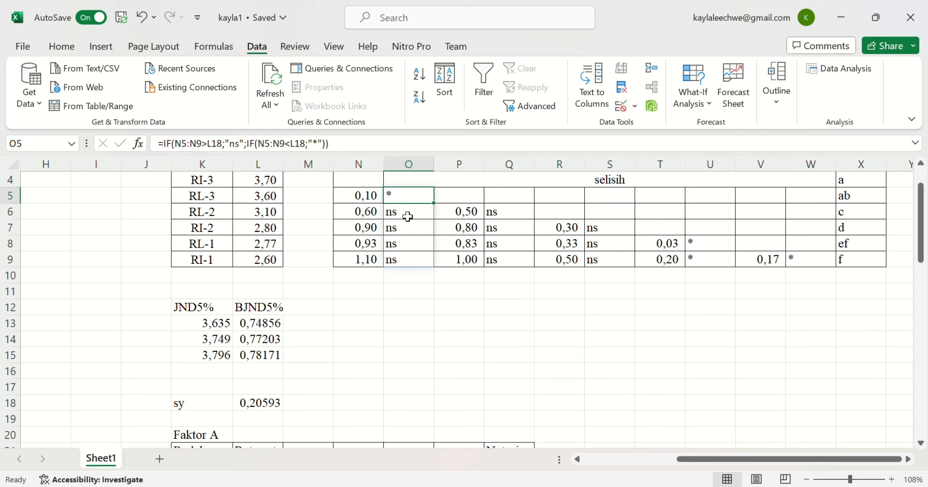
{"action": "left_click", "coordinate": [406, 214]}
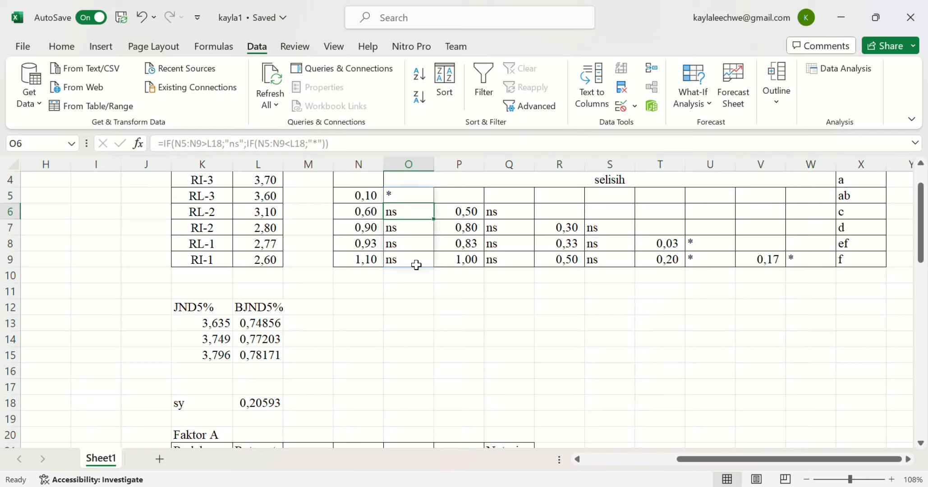
Inspect the IF formula in Q6, tracing it to the differences in P6:P9 and sy in L18
{"action": "left_click", "coordinate": [523, 218]}
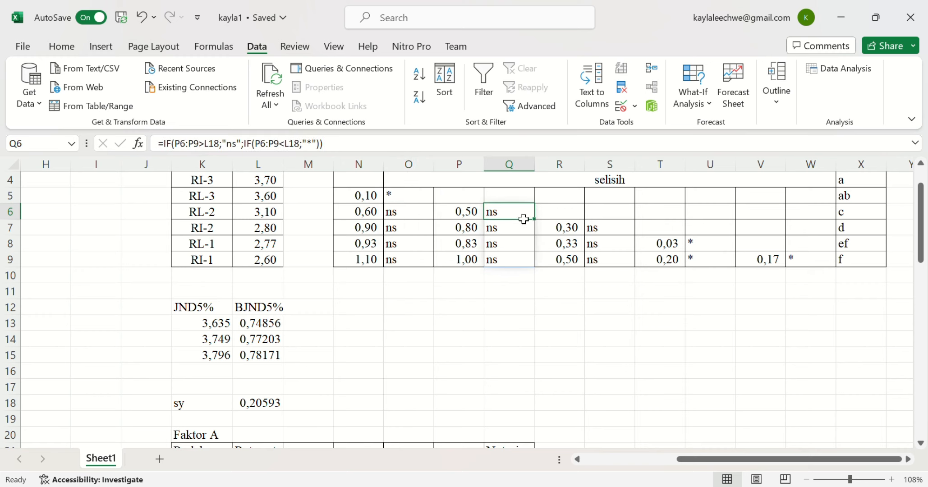
{"action": "left_click", "coordinate": [193, 149]}
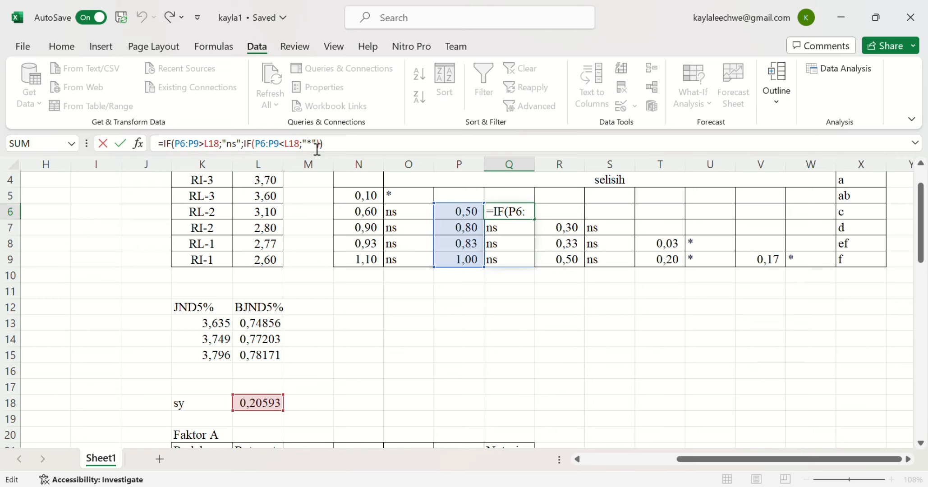
{"action": "left_click", "coordinate": [338, 151]}
{"action": "type", "text": ")"}
{"action": "key", "text": "Return"}
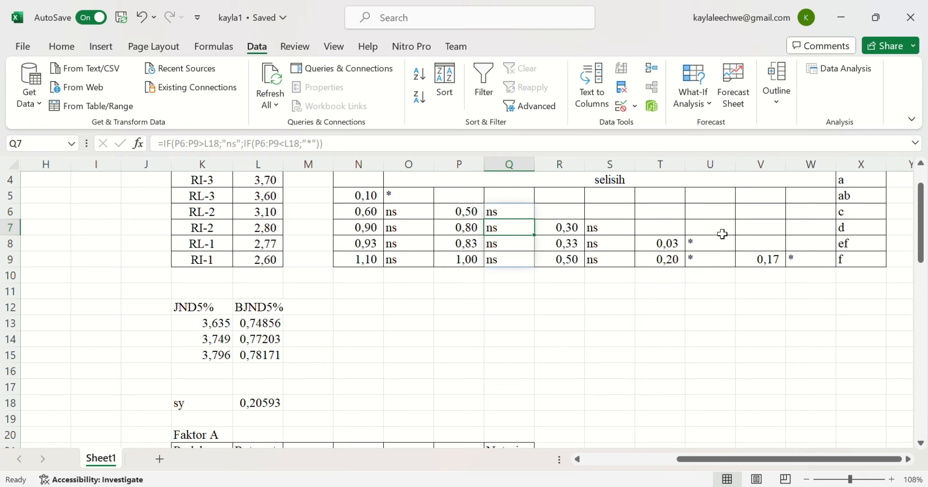
Check the ns/* IF formulas in S7, U8 and W9 for the remaining selisih columns
{"action": "left_click", "coordinate": [629, 231]}
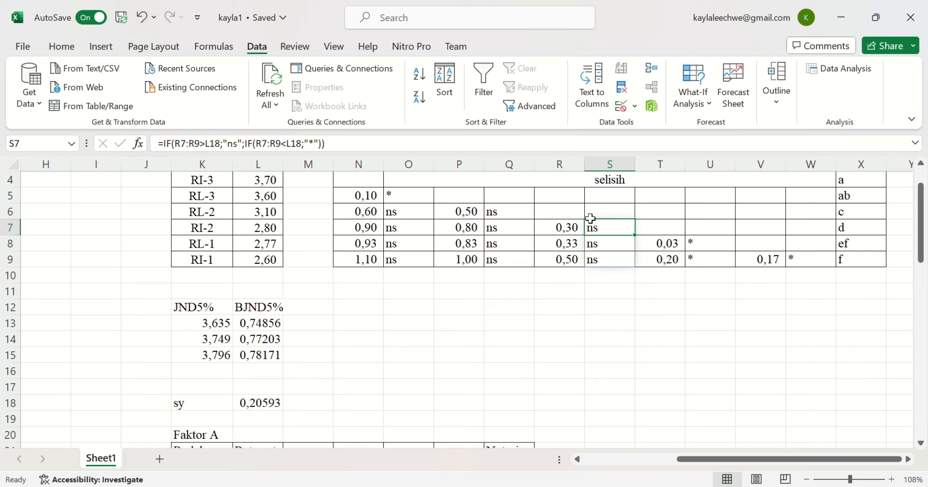
{"action": "left_click", "coordinate": [709, 247]}
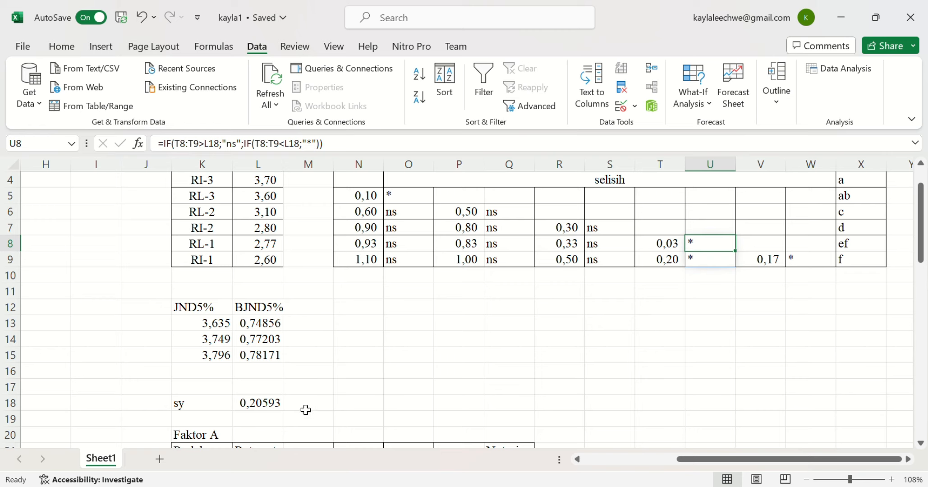
{"action": "left_click", "coordinate": [783, 265]}
{"action": "left_click", "coordinate": [791, 265]}
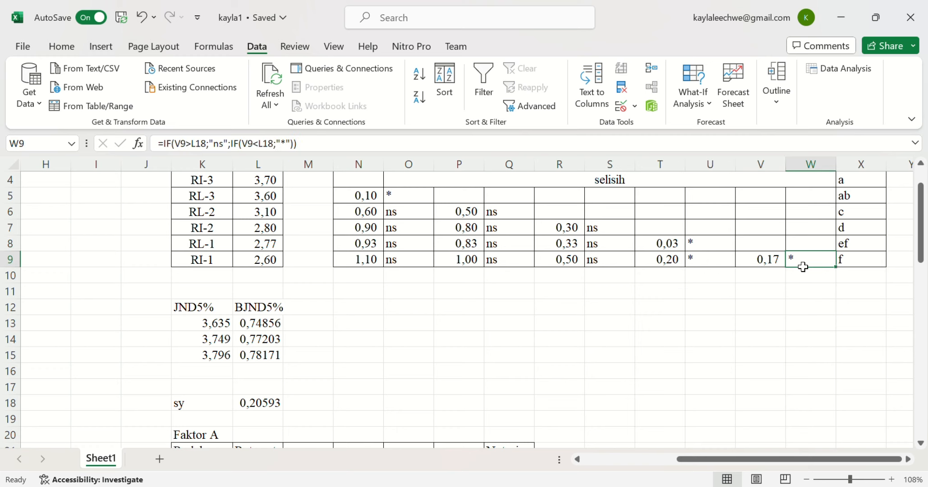
Examine the notation letters in X4:X9 alongside the selisih table, the BJND5% values and the Faktor A table below
{"action": "scroll", "coordinate": [803, 267], "scroll_direction": "right", "scroll_amount": 2}
{"action": "scroll", "coordinate": [802, 266], "scroll_direction": "up", "scroll_amount": 3}
{"action": "scroll", "coordinate": [803, 267], "scroll_direction": "left", "scroll_amount": 1}
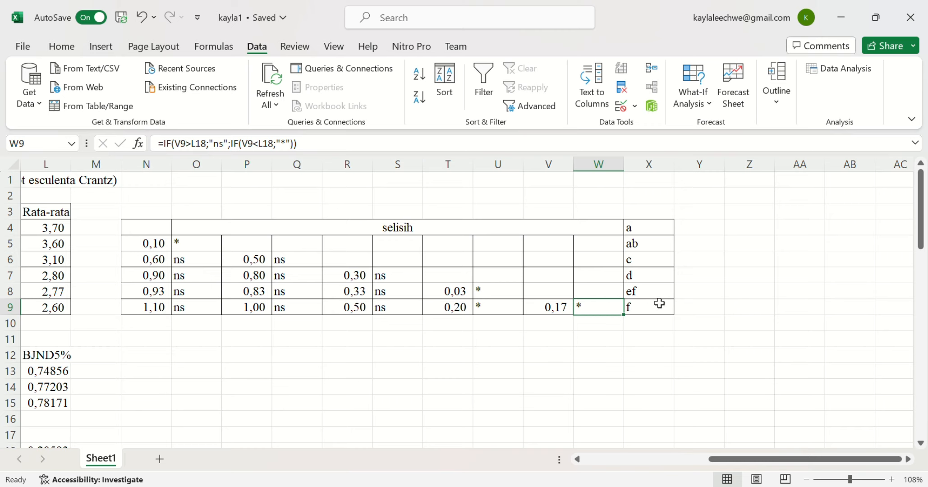
{"action": "scroll", "coordinate": [649, 315], "scroll_direction": "down", "scroll_amount": 2}
{"action": "scroll", "coordinate": [649, 315], "scroll_direction": "left", "scroll_amount": 2}
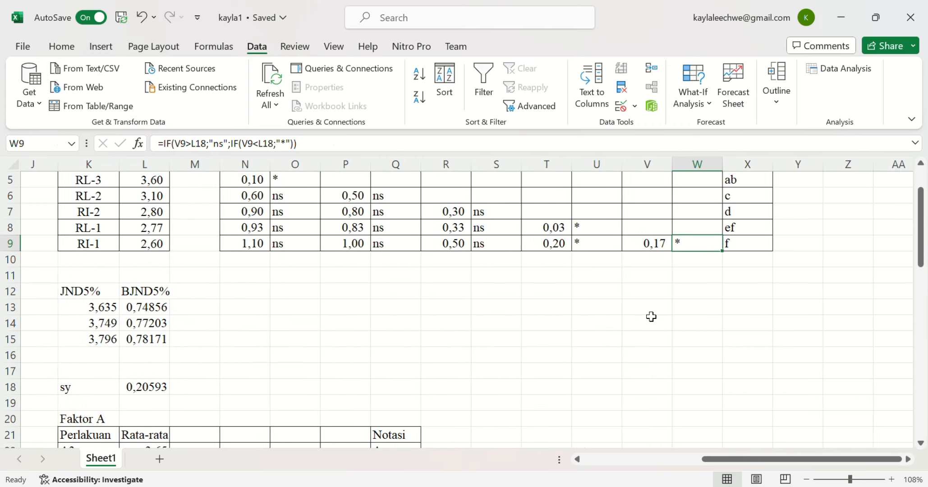
{"action": "scroll", "coordinate": [651, 316], "scroll_direction": "down", "scroll_amount": 3}
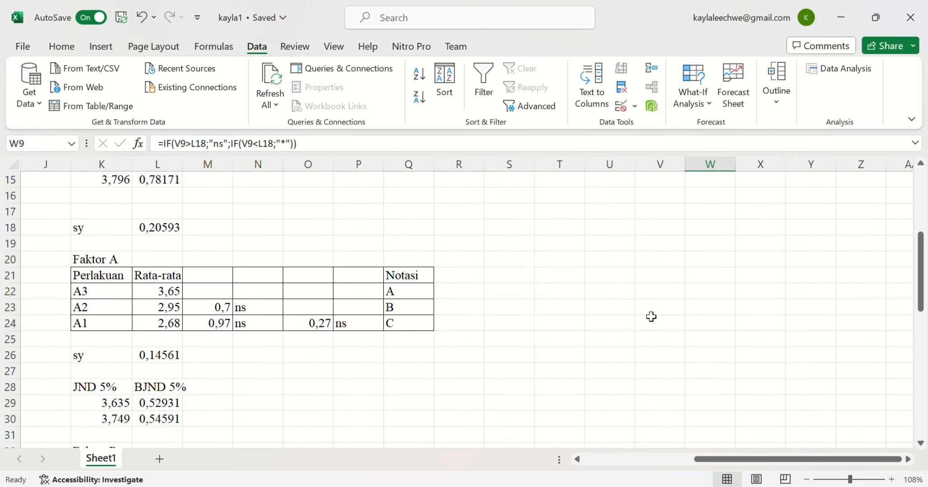
{"action": "scroll", "coordinate": [651, 317], "scroll_direction": "down", "scroll_amount": 3}
{"action": "scroll", "coordinate": [651, 317], "scroll_direction": "up", "scroll_amount": 5}
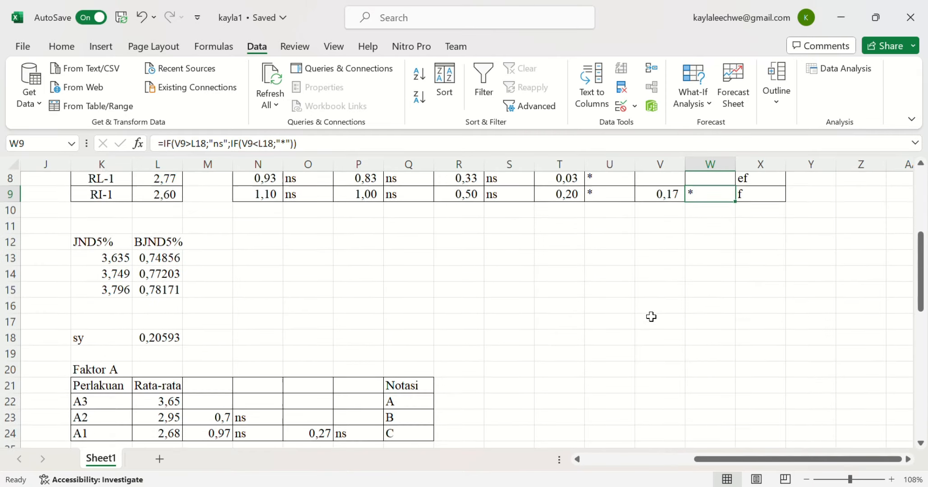
{"action": "scroll", "coordinate": [649, 316], "scroll_direction": "up", "scroll_amount": 2}
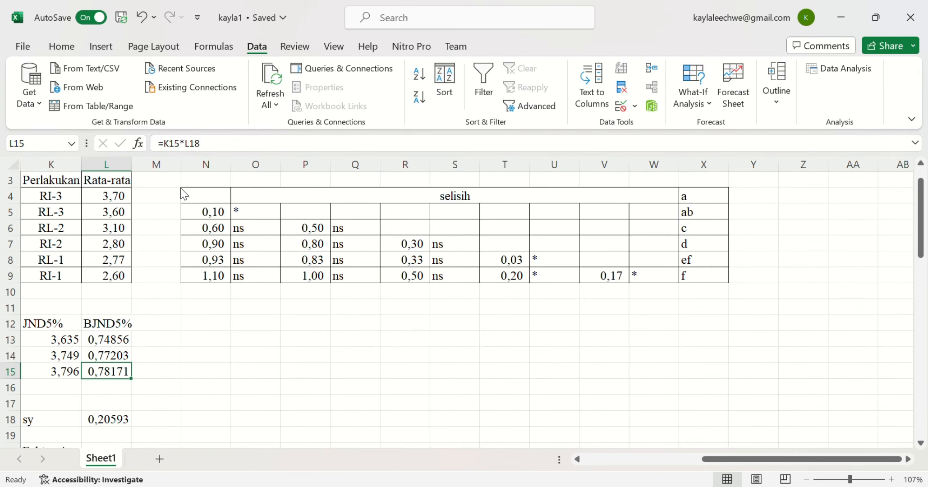
{"action": "scroll", "coordinate": [487, 378], "scroll_direction": "down", "scroll_amount": 2}
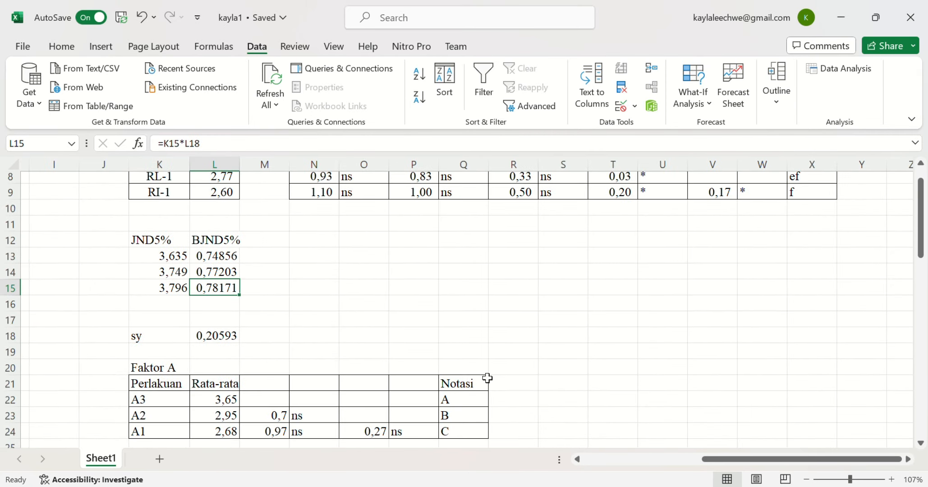
{"action": "scroll", "coordinate": [487, 378], "scroll_direction": "left", "scroll_amount": 2}
{"action": "scroll", "coordinate": [488, 378], "scroll_direction": "up", "scroll_amount": 3}
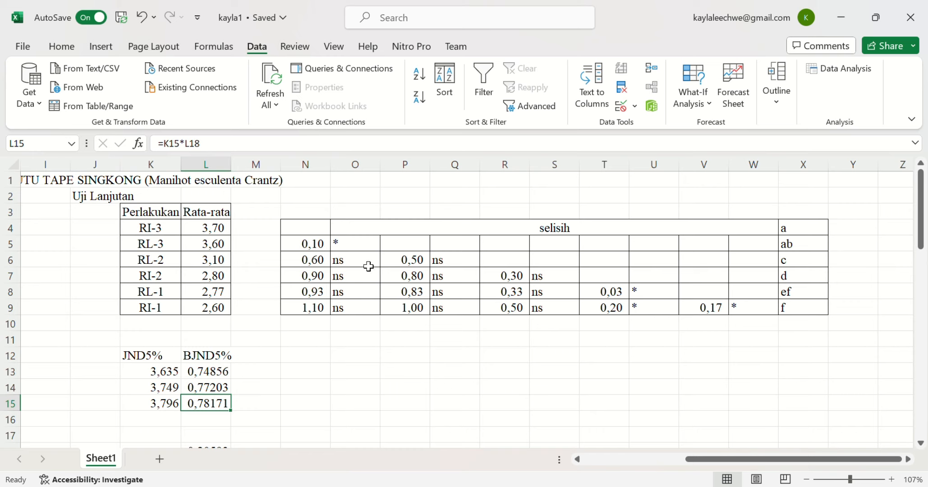
{"action": "scroll", "coordinate": [489, 297], "scroll_direction": "down", "scroll_amount": 3}
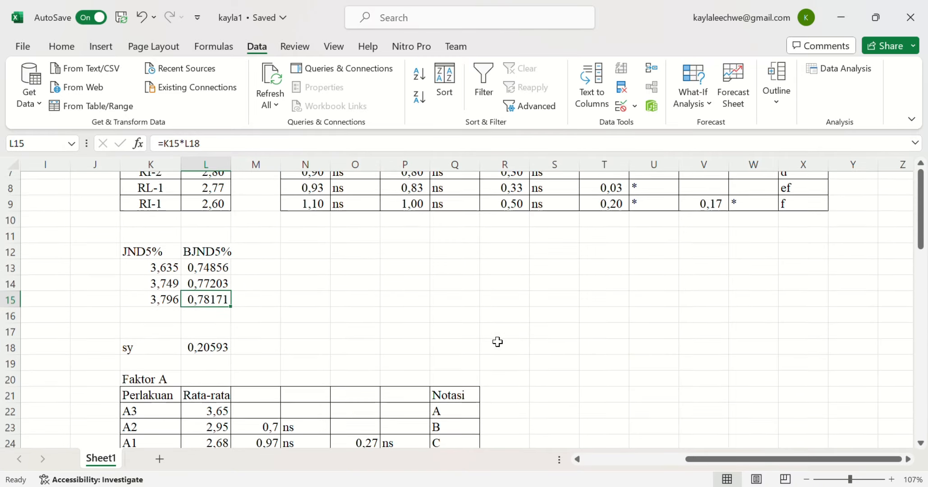
{"action": "scroll", "coordinate": [497, 341], "scroll_direction": "down", "scroll_amount": 4}
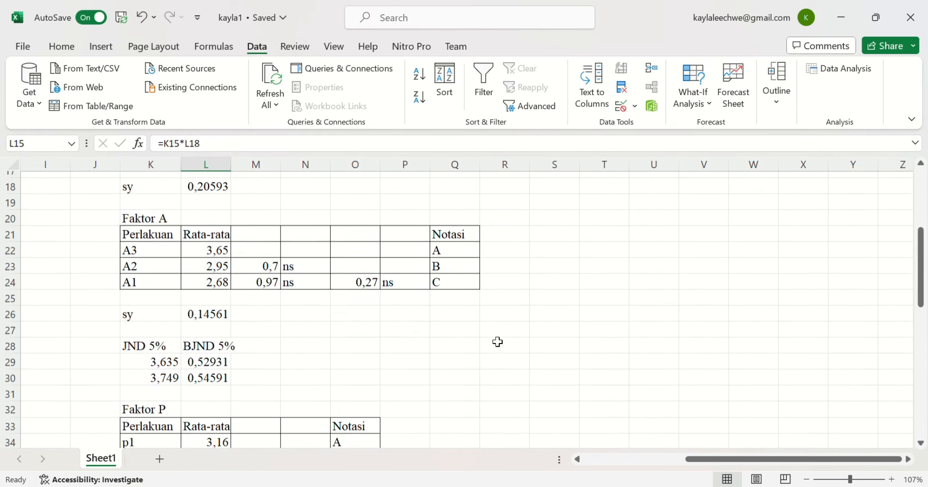
{"action": "scroll", "coordinate": [497, 342], "scroll_direction": "up", "scroll_amount": 2}
{"action": "scroll", "coordinate": [497, 342], "scroll_direction": "up", "scroll_amount": 1}
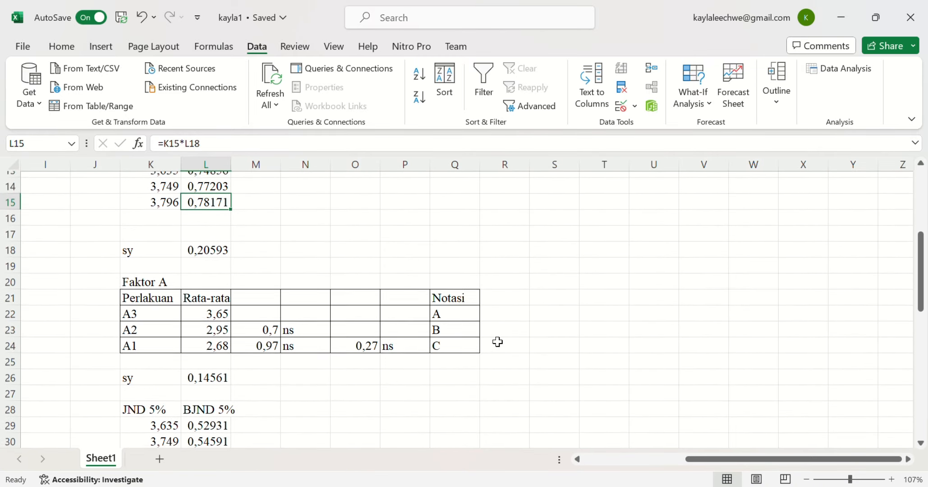
{"action": "scroll", "coordinate": [497, 341], "scroll_direction": "up", "scroll_amount": 4}
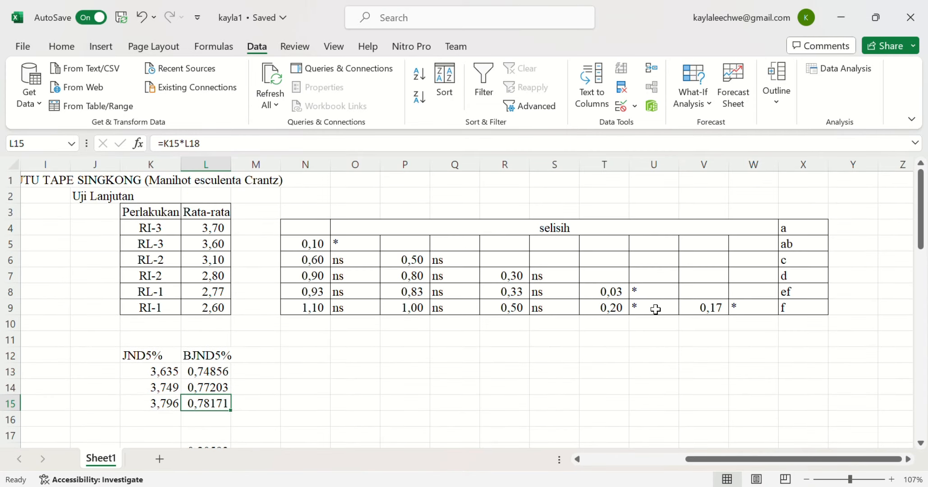
Look over the Faktor A and Faktor P tables beside the two-way table and its Rata-rata values
{"action": "scroll", "coordinate": [748, 317], "scroll_direction": "down", "scroll_amount": 3}
{"action": "scroll", "coordinate": [759, 314], "scroll_direction": "down", "scroll_amount": 2}
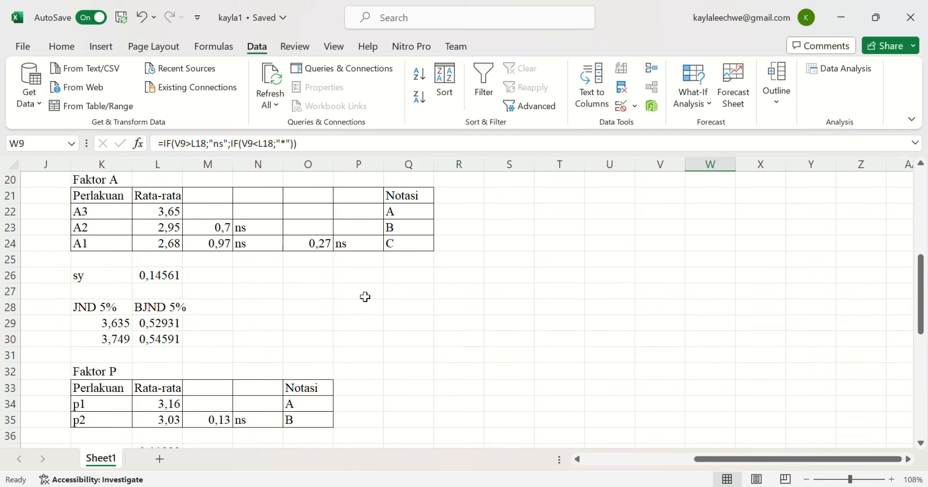
{"action": "scroll", "coordinate": [114, 285], "scroll_direction": "down", "scroll_amount": 1}
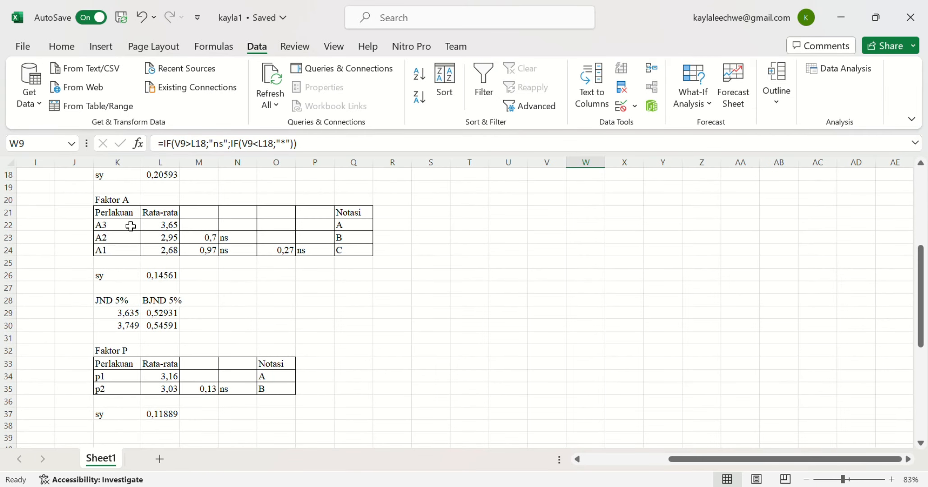
{"action": "scroll", "coordinate": [126, 227], "scroll_direction": "left", "scroll_amount": 2}
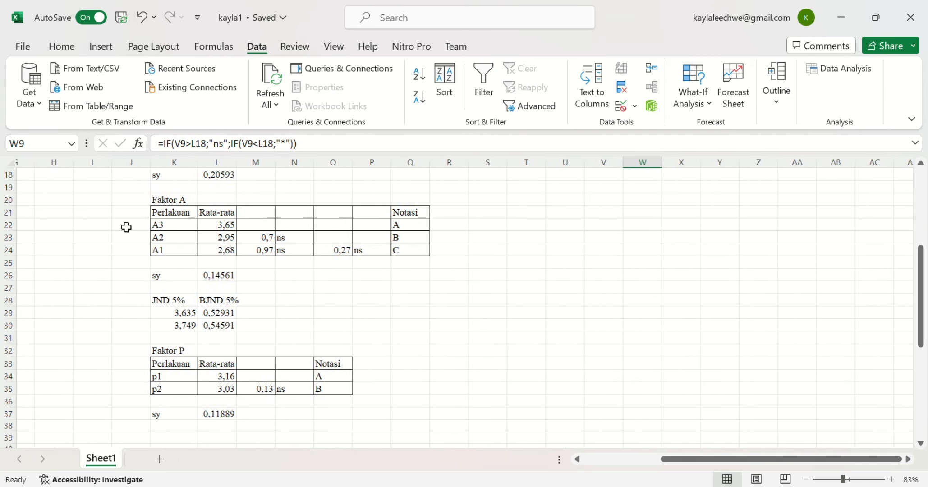
{"action": "scroll", "coordinate": [126, 227], "scroll_direction": "up", "scroll_amount": 1}
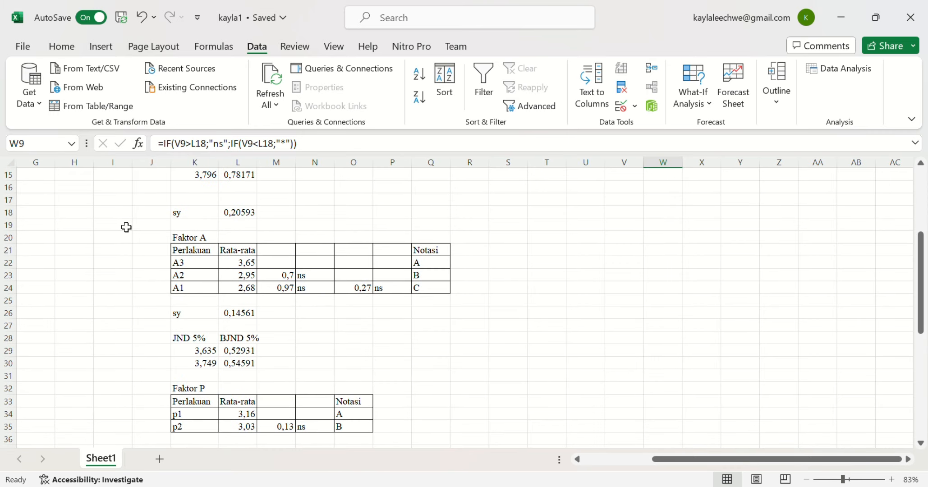
{"action": "scroll", "coordinate": [126, 227], "scroll_direction": "up", "scroll_amount": 6}
{"action": "scroll", "coordinate": [126, 227], "scroll_direction": "left", "scroll_amount": 4}
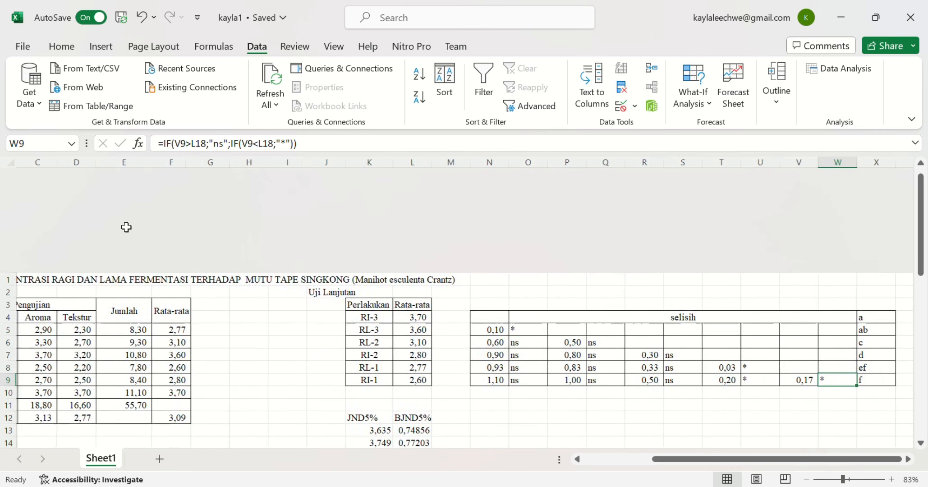
{"action": "scroll", "coordinate": [126, 226], "scroll_direction": "down", "scroll_amount": 6}
{"action": "scroll", "coordinate": [126, 226], "scroll_direction": "left", "scroll_amount": 2}
{"action": "scroll", "coordinate": [126, 227], "scroll_direction": "down", "scroll_amount": 1}
{"action": "scroll", "coordinate": [127, 226], "scroll_direction": "down", "scroll_amount": 1}
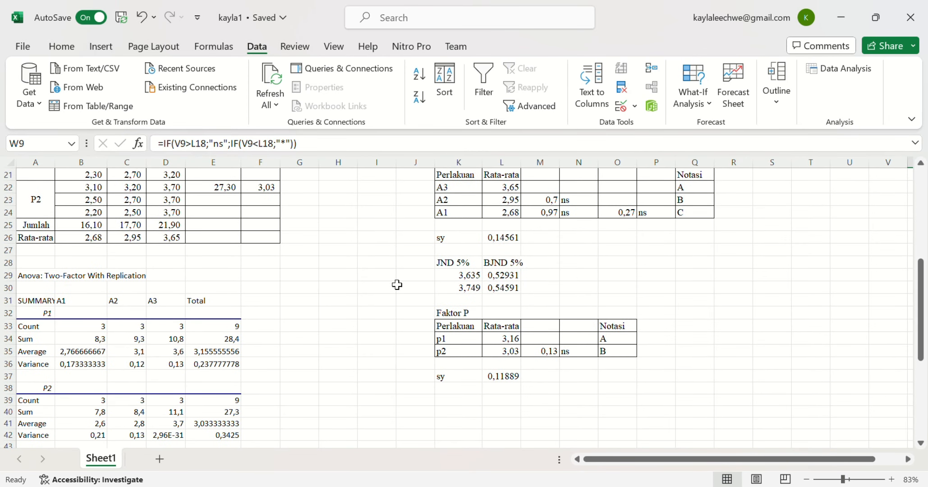
Select Faktor A's Perlakuan and Rata-rata data in K21:L24, then open and close its Sort settings
{"action": "left_click_drag", "start_coordinate": [451, 181], "coordinate": [504, 219]}
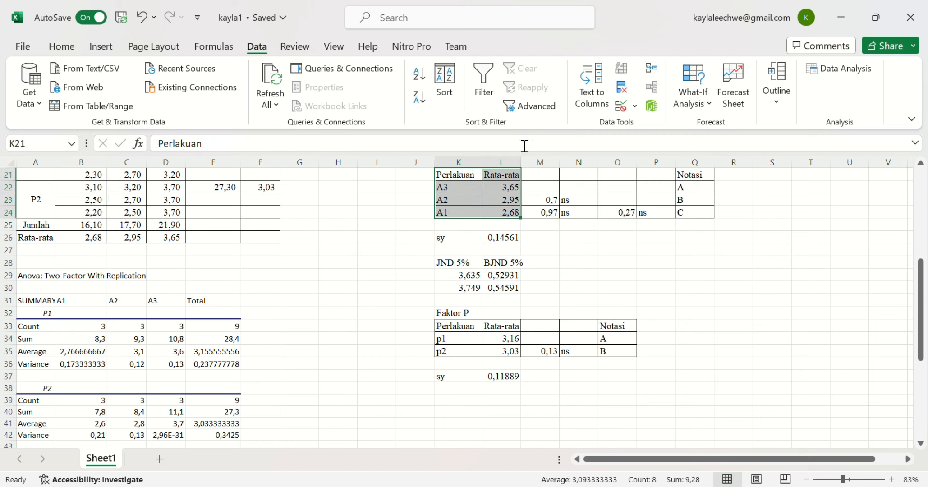
{"action": "left_click", "coordinate": [461, 109]}
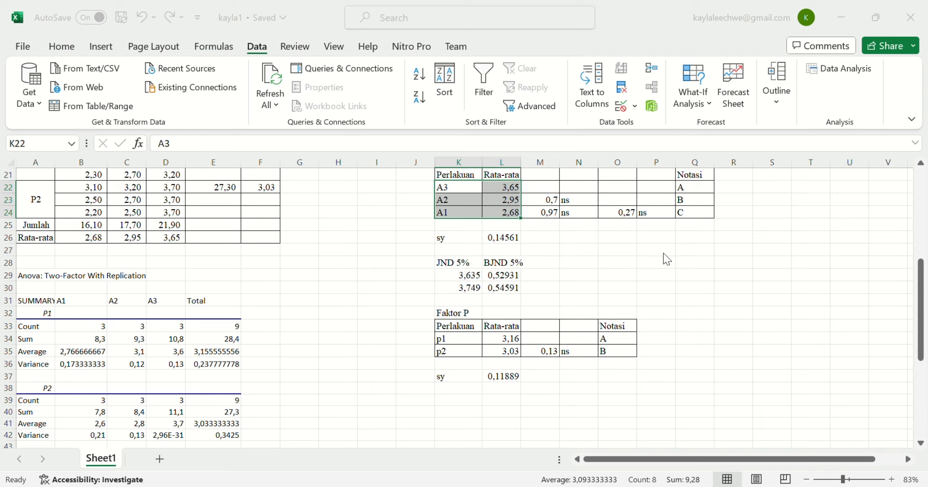
{"action": "left_click", "coordinate": [612, 345]}
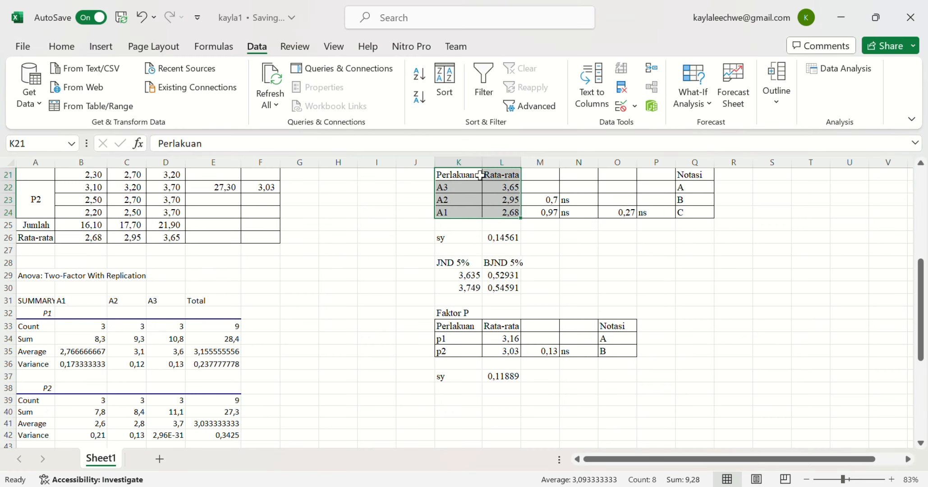
{"action": "scroll", "coordinate": [481, 175], "scroll_direction": "up", "scroll_amount": 1}
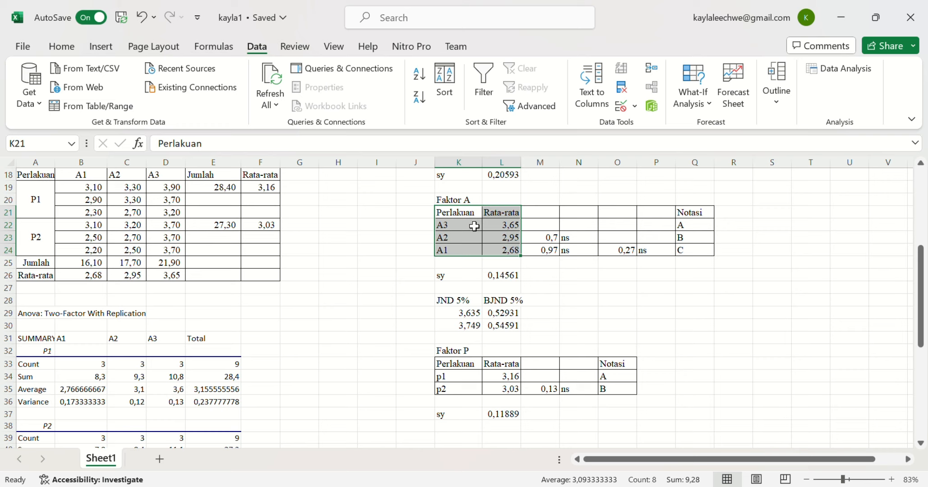
Check the difference formulas in M23, M24 and O24 of the Faktor A table
{"action": "left_click", "coordinate": [534, 240]}
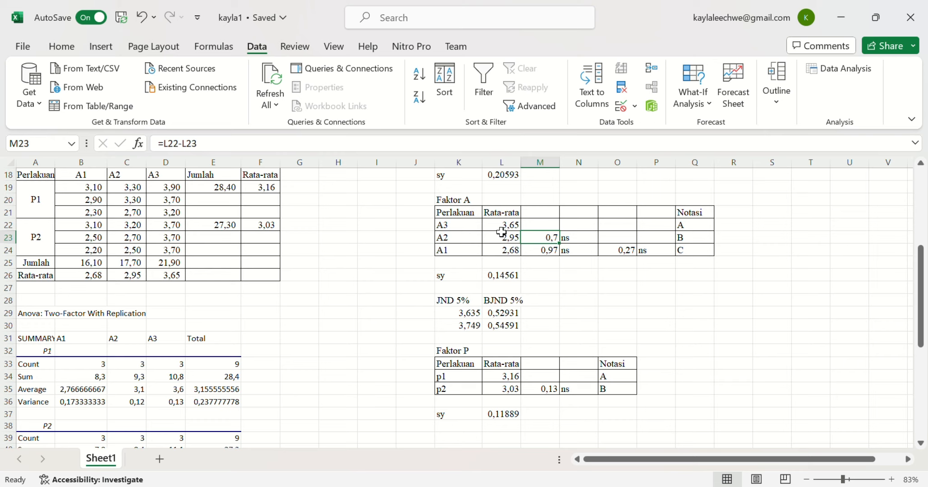
{"action": "left_click", "coordinate": [549, 251]}
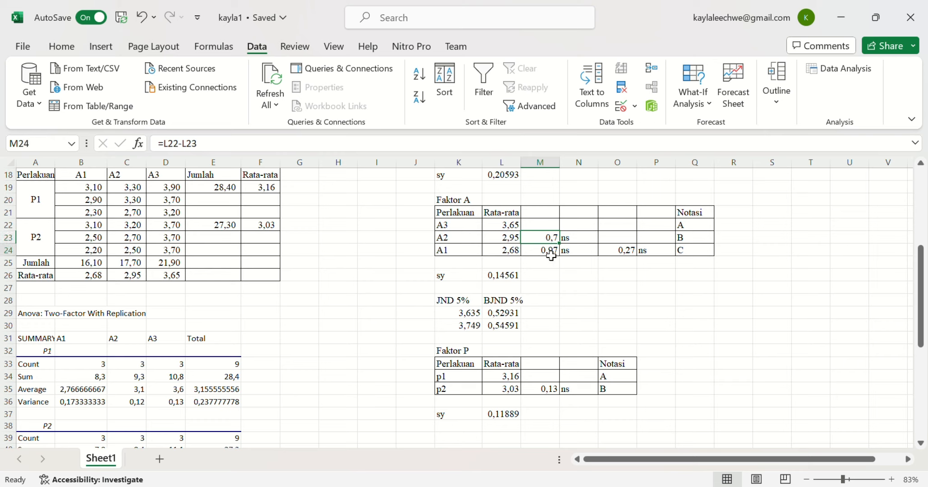
{"action": "left_click", "coordinate": [606, 257]}
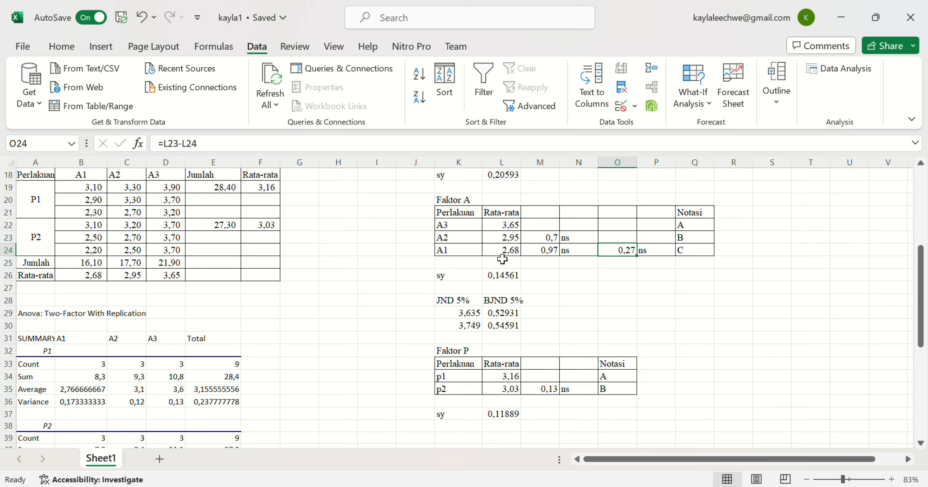
Open N23's ns/* IF formula to trace its references to the Faktor A differences and sy, leaving it unchanged
{"action": "left_click", "coordinate": [557, 239]}
{"action": "left_click", "coordinate": [568, 241]}
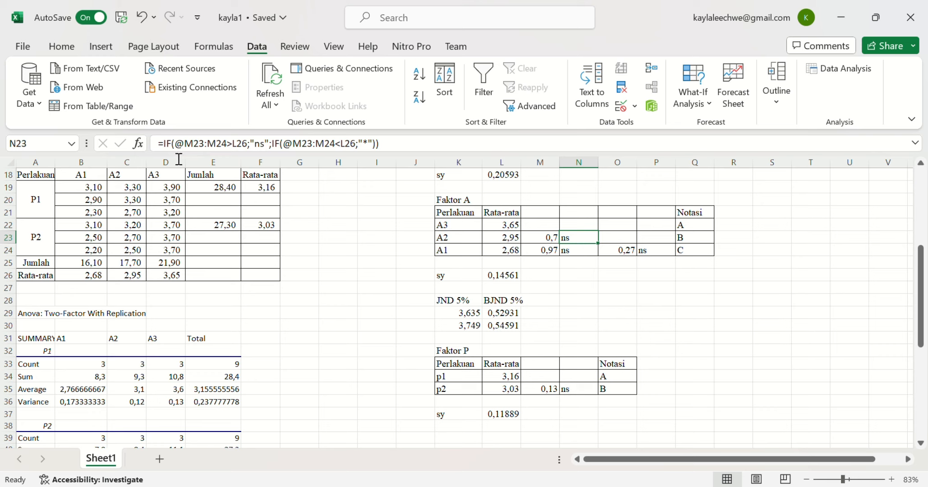
{"action": "left_click", "coordinate": [210, 147]}
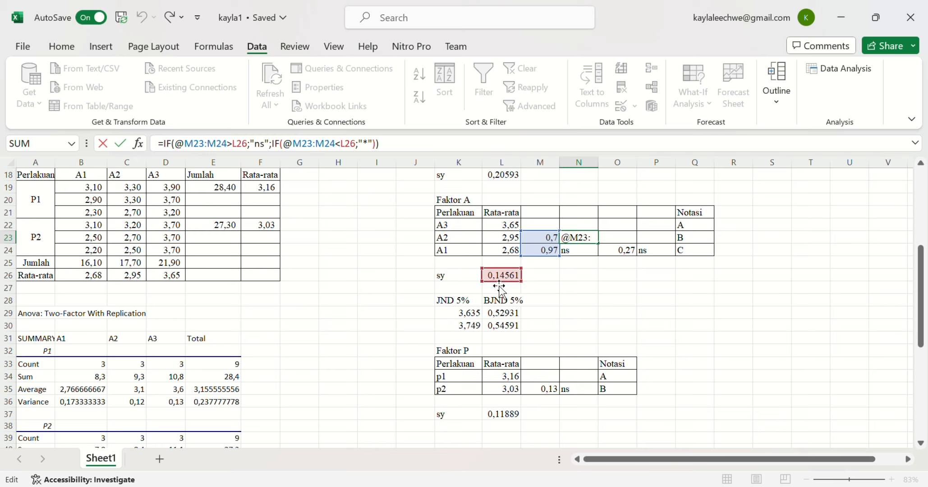
{"action": "left_click", "coordinate": [261, 150]}
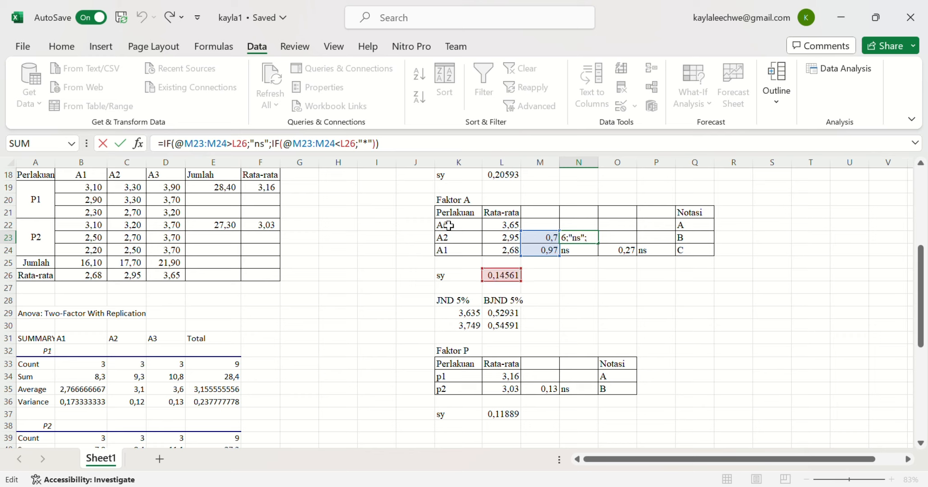
{"action": "key", "text": "End"}
{"action": "key", "text": "Return"}
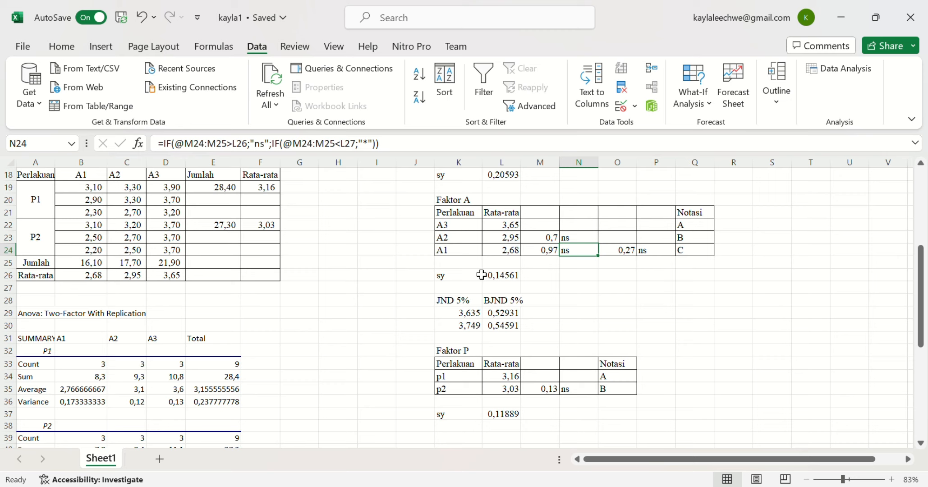
Compare the sy formulas in L18 and L26, tracing L26's D57 reference to the Within MS in the ANOVA table
{"action": "scroll", "coordinate": [493, 283], "scroll_direction": "up", "scroll_amount": 3}
{"action": "scroll", "coordinate": [493, 284], "scroll_direction": "down", "scroll_amount": 1}
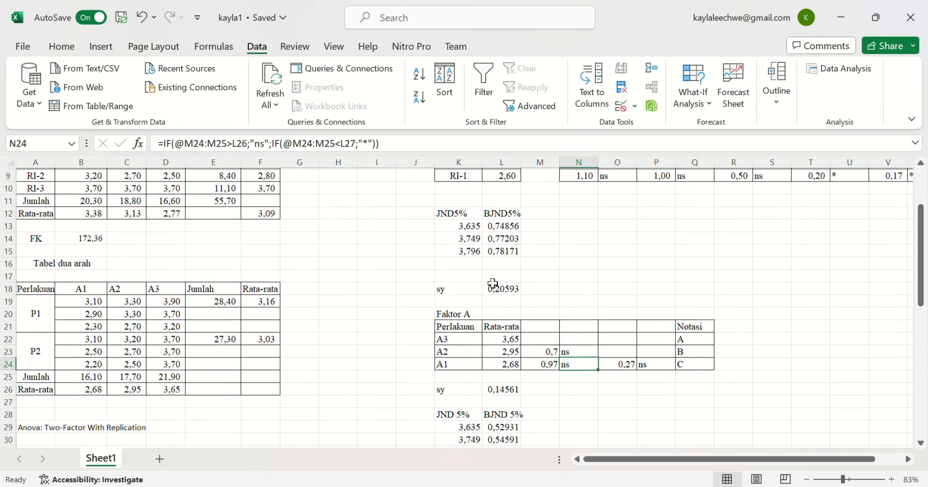
{"action": "left_click", "coordinate": [498, 293]}
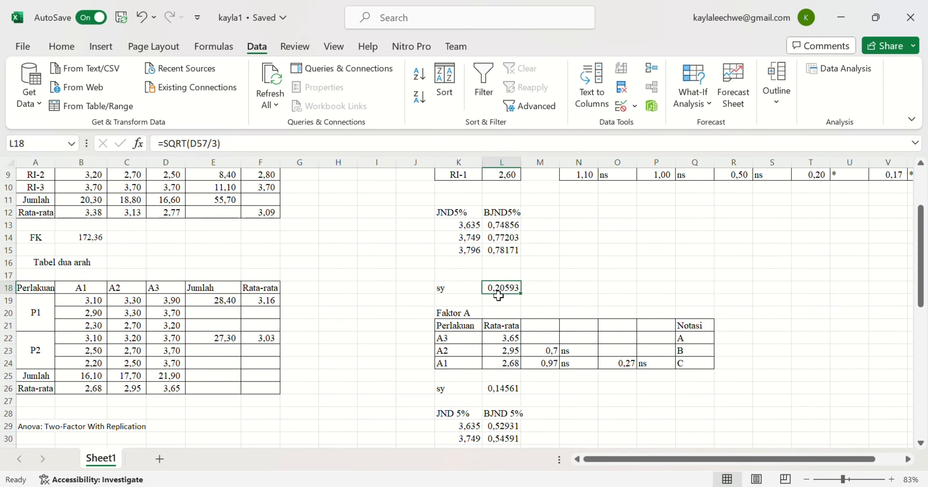
{"action": "scroll", "coordinate": [498, 296], "scroll_direction": "down", "scroll_amount": 2}
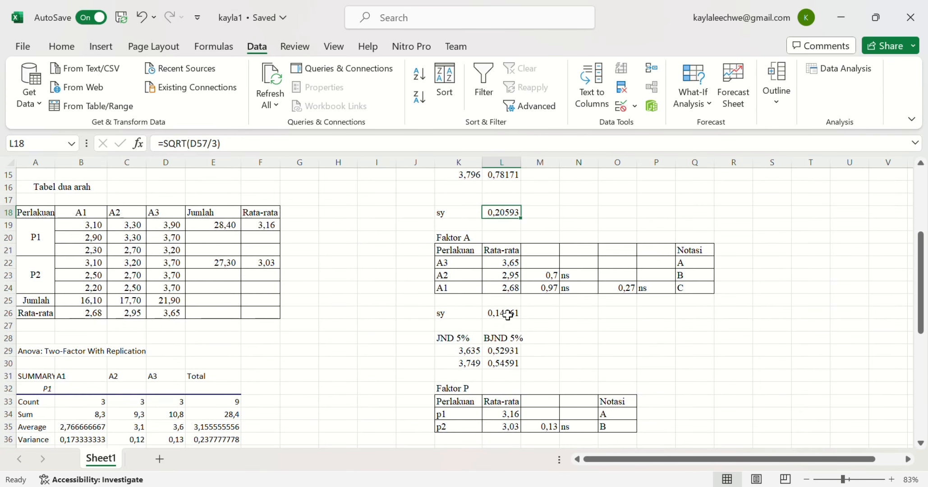
{"action": "left_click", "coordinate": [505, 313]}
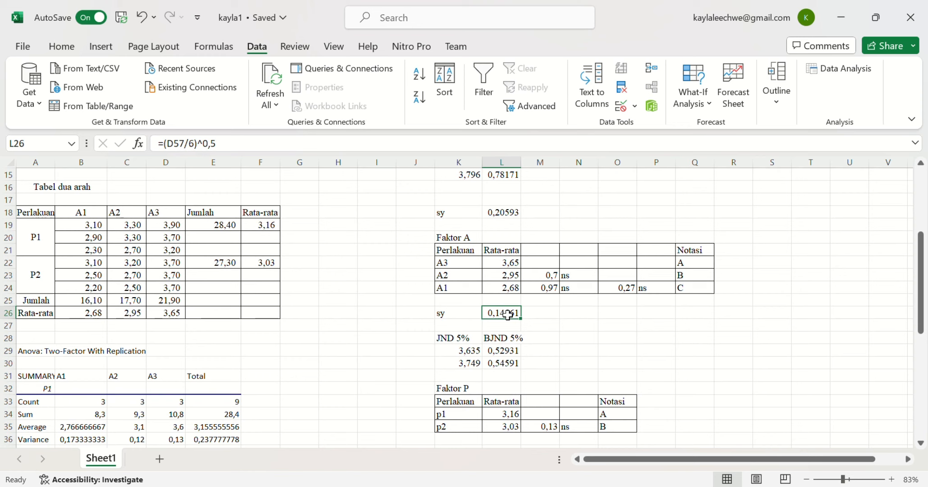
{"action": "left_click", "coordinate": [174, 144]}
{"action": "scroll", "coordinate": [203, 309], "scroll_direction": "down", "scroll_amount": 4}
{"action": "scroll", "coordinate": [203, 309], "scroll_direction": "down", "scroll_amount": 7}
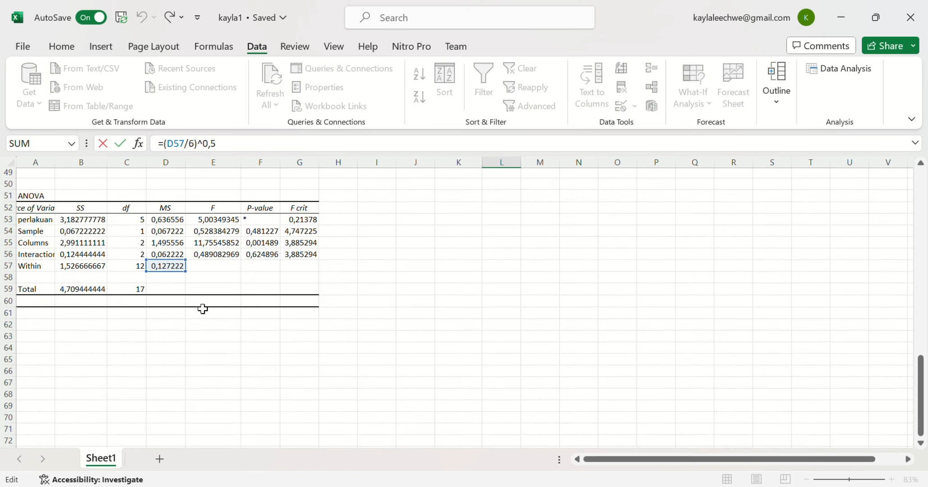
{"action": "scroll", "coordinate": [203, 309], "scroll_direction": "up", "scroll_amount": 12}
{"action": "scroll", "coordinate": [203, 309], "scroll_direction": "up", "scroll_amount": 1}
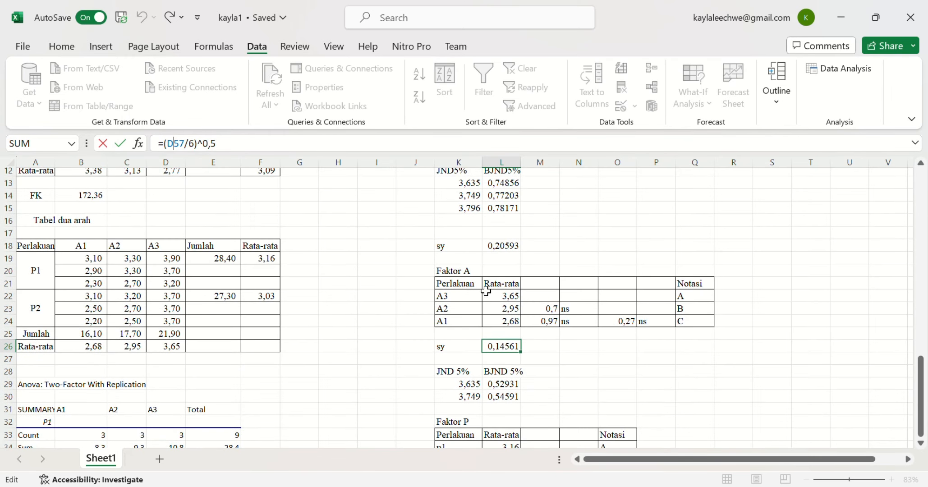
Review the sample and two-way tables behind the divisor 6 in L26's sy formula, and close the formula unchanged
{"action": "scroll", "coordinate": [477, 327], "scroll_direction": "left", "scroll_amount": 1}
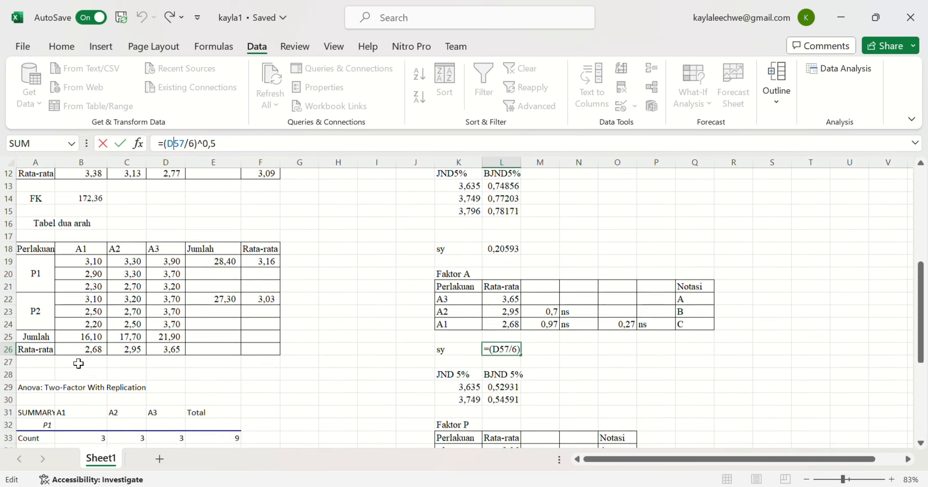
{"action": "scroll", "coordinate": [98, 267], "scroll_direction": "up", "scroll_amount": 3}
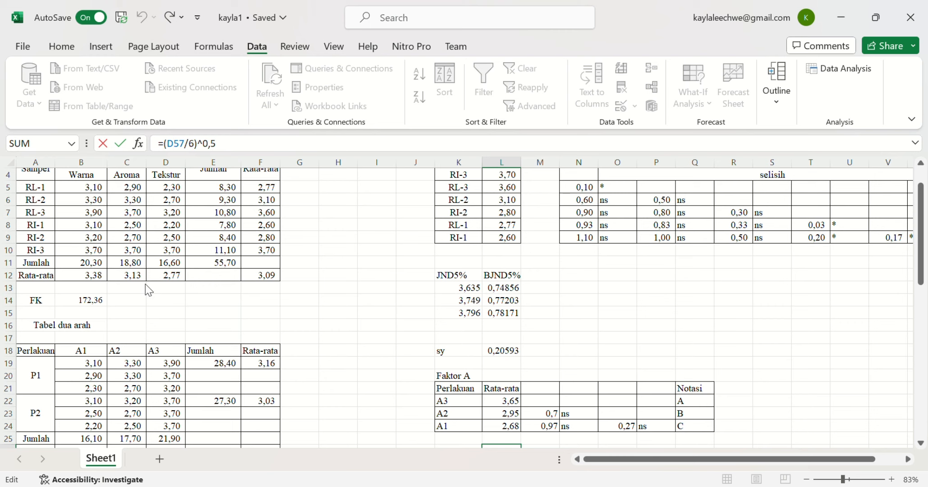
{"action": "scroll", "coordinate": [672, 447], "scroll_direction": "down", "scroll_amount": 3}
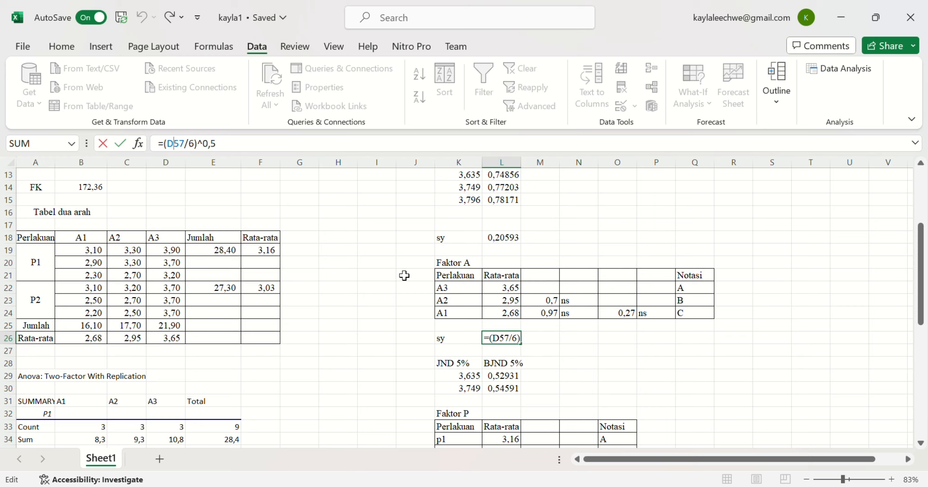
{"action": "left_click", "coordinate": [229, 146]}
{"action": "key", "text": "Return"}
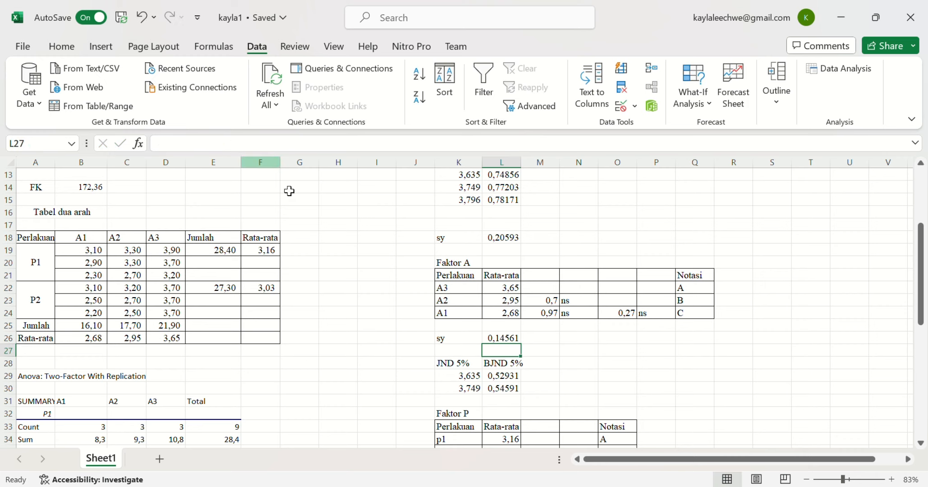
Recheck Faktor A's sy in L26 against the difference in M23 and the IF formula in N23
{"action": "left_click", "coordinate": [517, 342]}
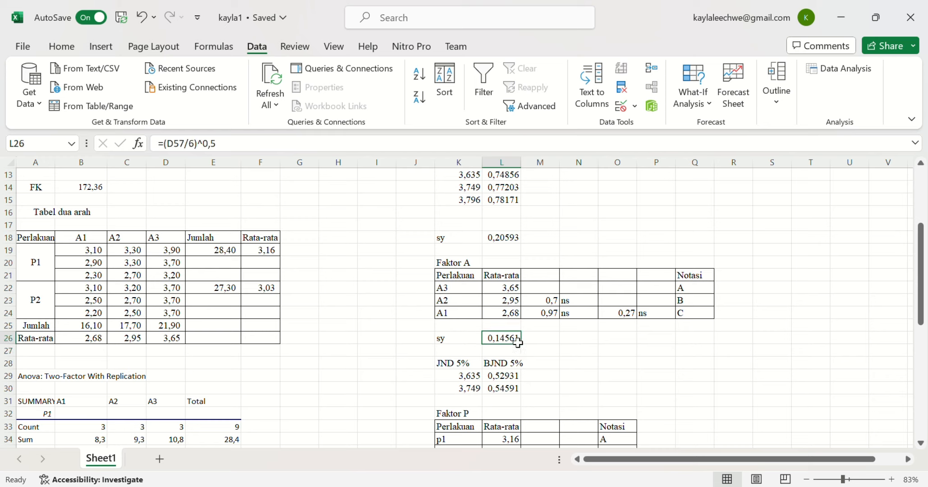
{"action": "left_click", "coordinate": [553, 302]}
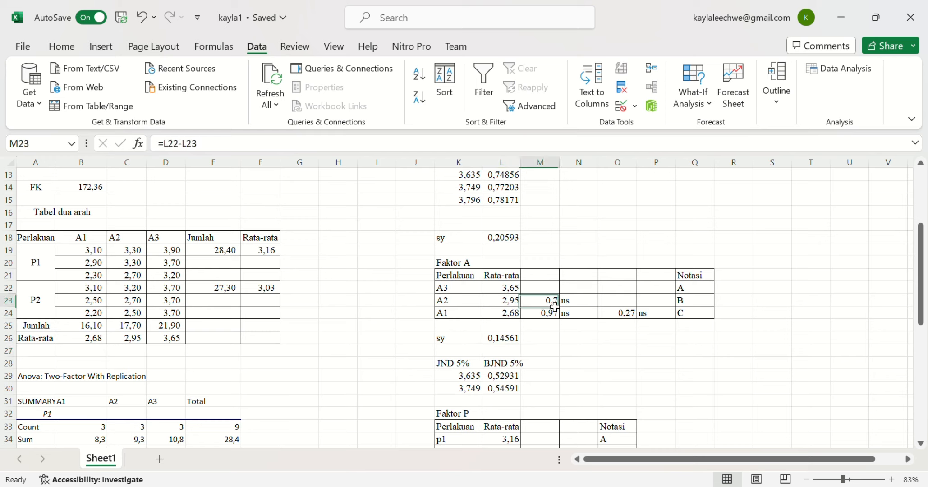
{"action": "left_click", "coordinate": [573, 302]}
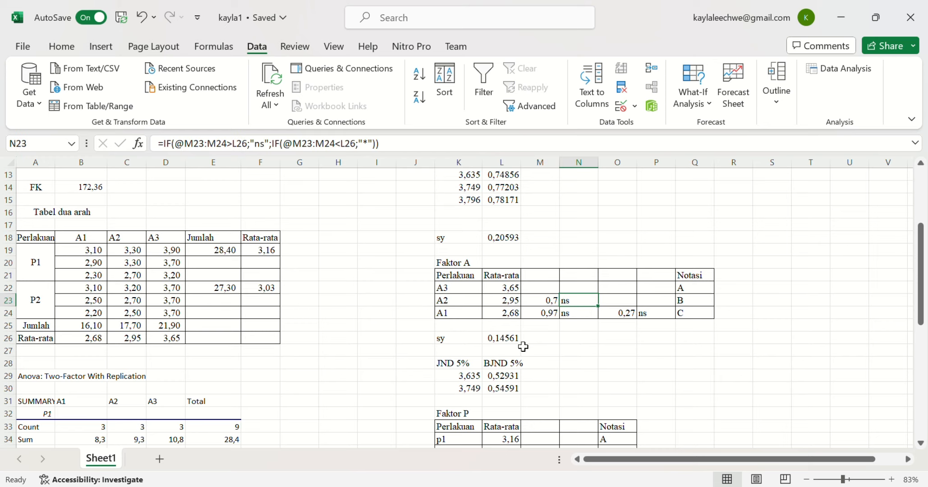
Check the p1 and p2 entries in the Faktor P table against the two-way table's Rata-rata values
{"action": "scroll", "coordinate": [523, 346], "scroll_direction": "down", "scroll_amount": 3}
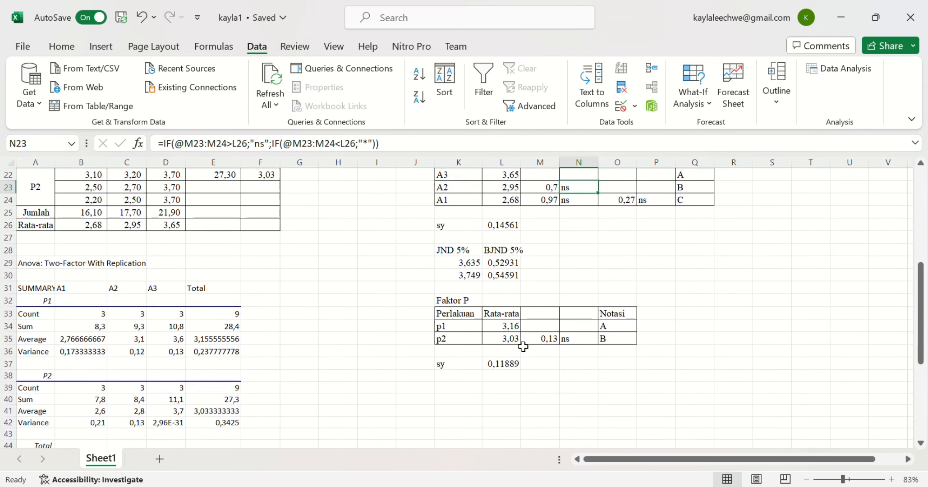
{"action": "left_click", "coordinate": [472, 328]}
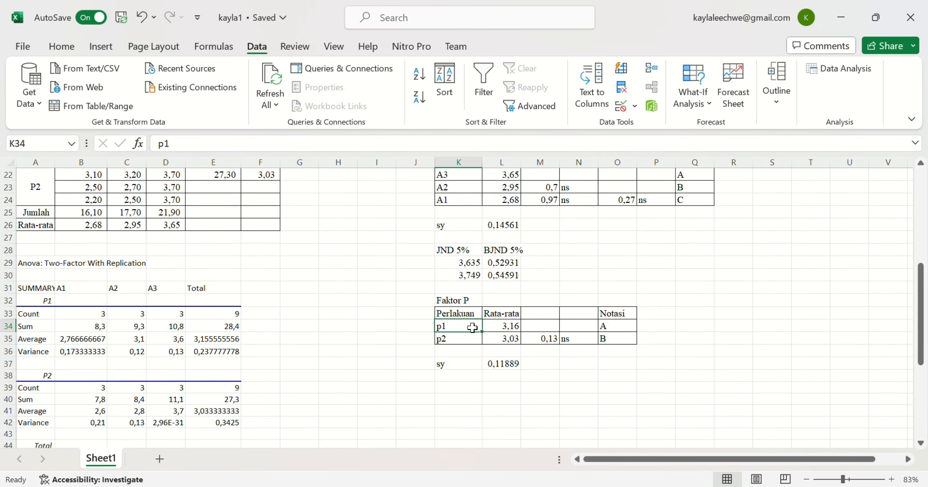
{"action": "scroll", "coordinate": [472, 327], "scroll_direction": "up", "scroll_amount": 1}
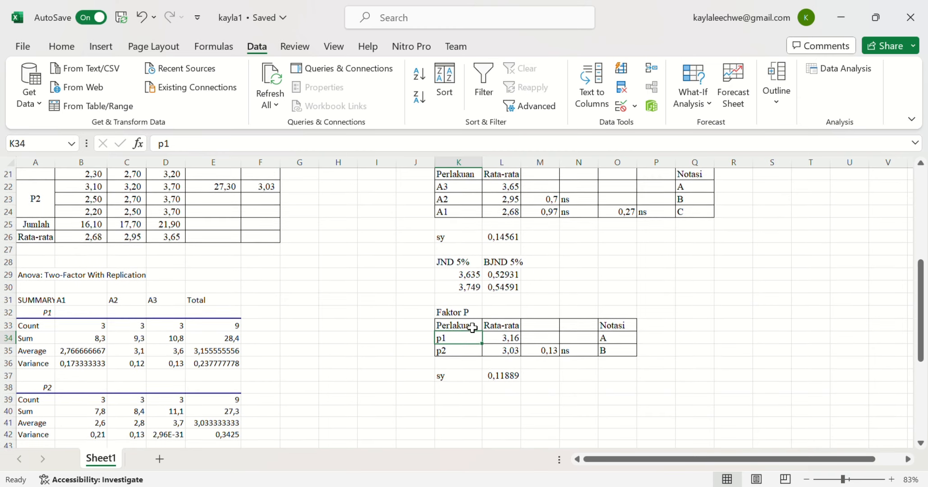
{"action": "left_click", "coordinate": [501, 342]}
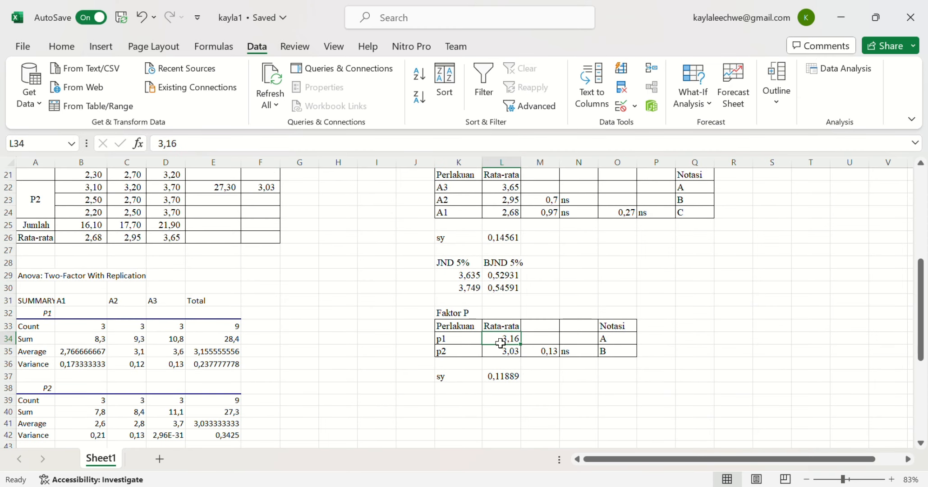
{"action": "scroll", "coordinate": [331, 302], "scroll_direction": "up", "scroll_amount": 3}
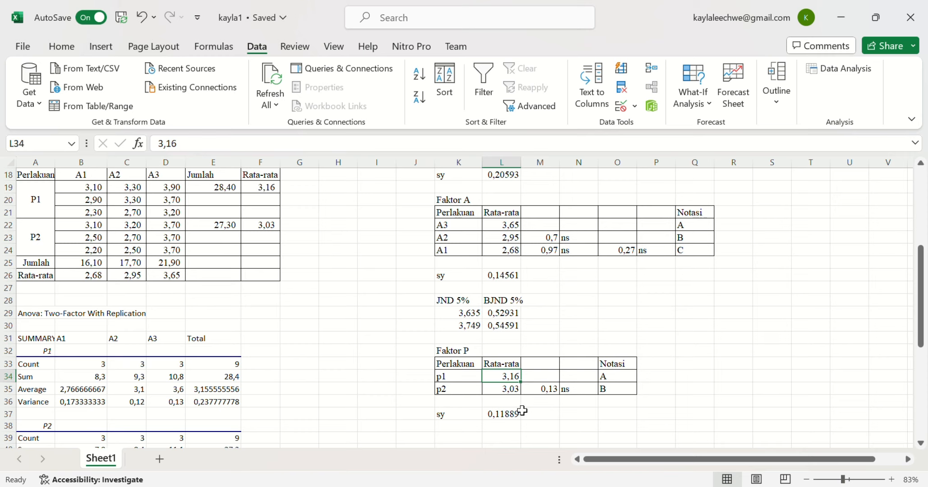
{"action": "scroll", "coordinate": [557, 409], "scroll_direction": "down", "scroll_amount": 4}
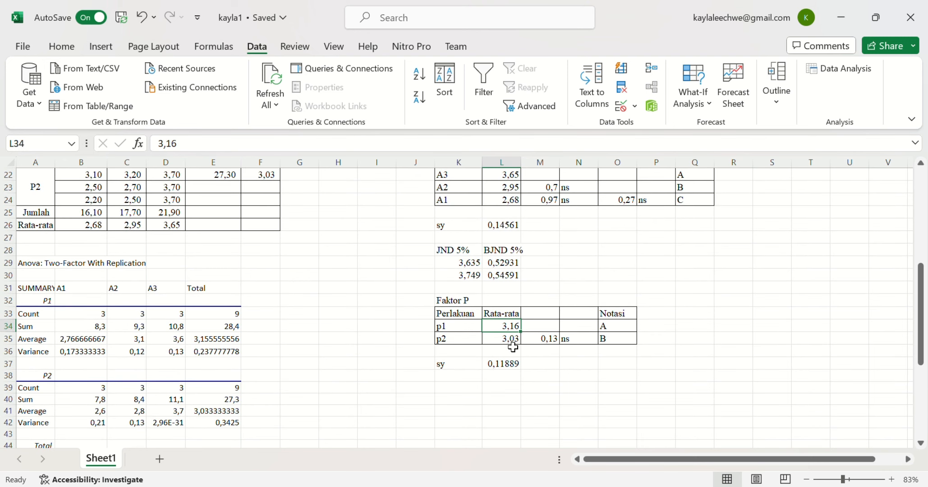
Inspect Faktor P's difference formula in M35 and the ns/* IF formula in N35, leaving both unchanged
{"action": "left_click", "coordinate": [549, 338]}
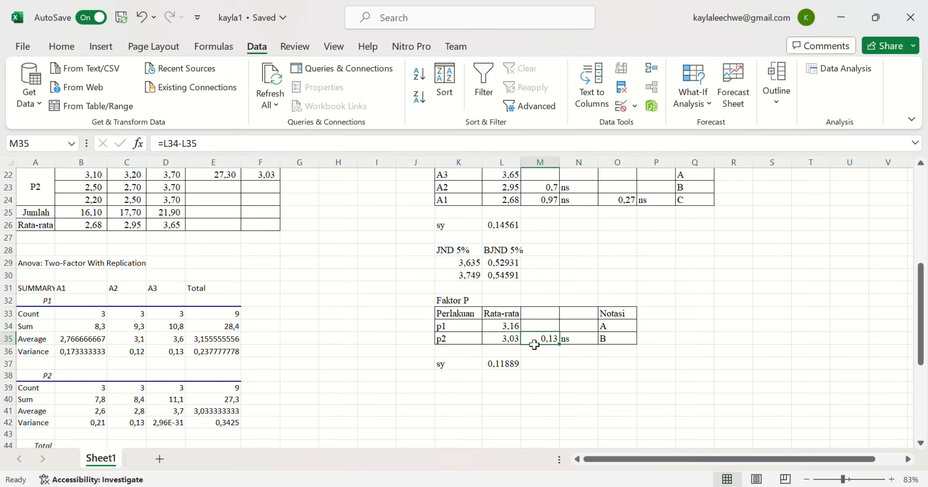
{"action": "left_click", "coordinate": [579, 341]}
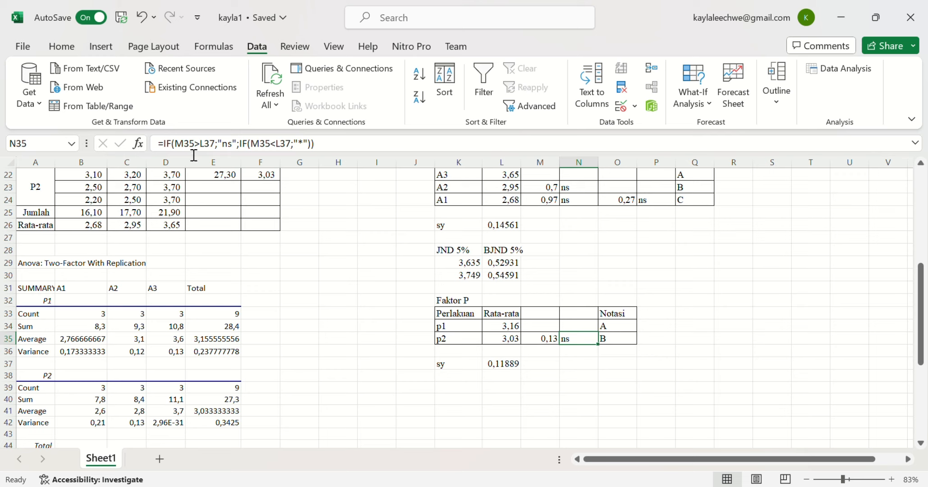
{"action": "left_click", "coordinate": [219, 148]}
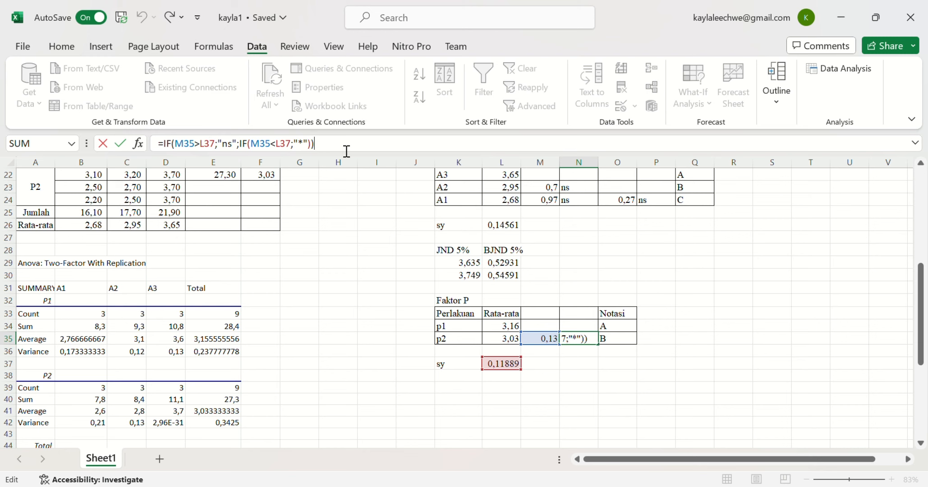
{"action": "key", "text": "Return"}
Inspect Faktor P's sy formula in L37, review the sample and two-way tables behind its divisor 9, and cancel the formula edit
{"action": "scroll", "coordinate": [379, 212], "scroll_direction": "down", "scroll_amount": 2}
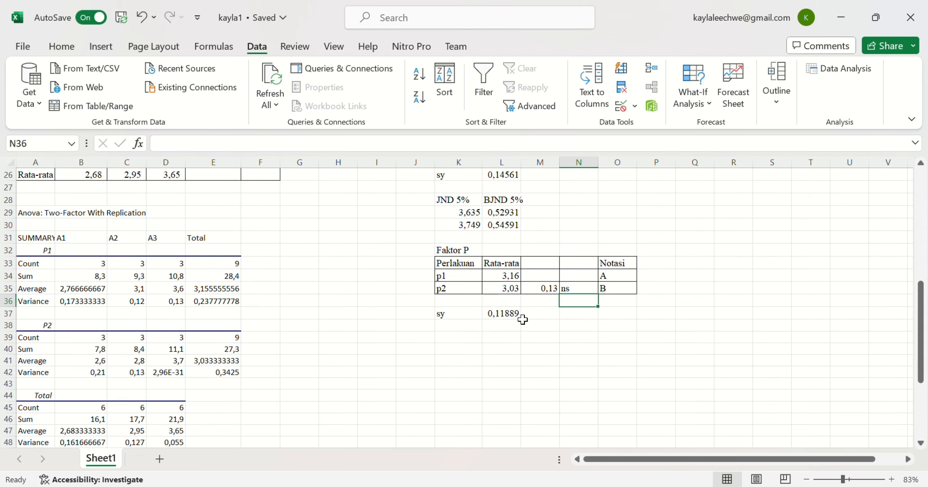
{"action": "left_click", "coordinate": [518, 315]}
{"action": "left_click", "coordinate": [198, 143]}
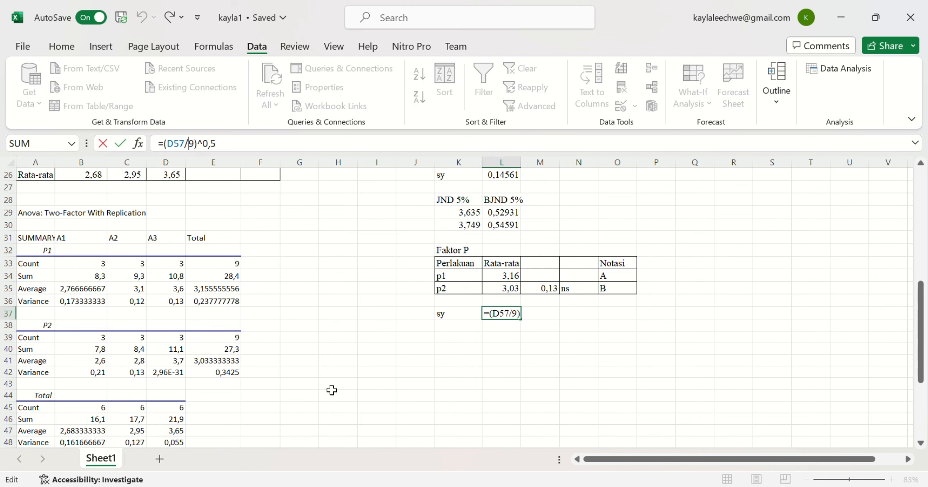
{"action": "scroll", "coordinate": [332, 390], "scroll_direction": "up", "scroll_amount": 2}
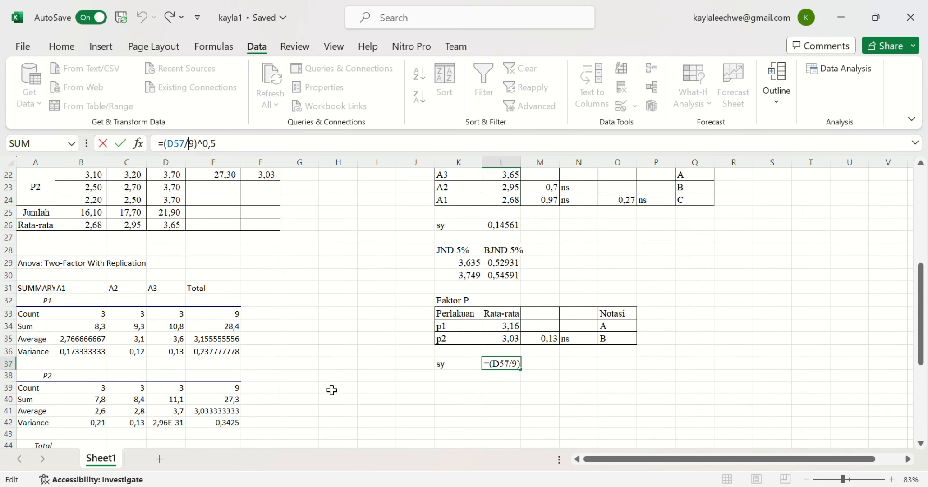
{"action": "scroll", "coordinate": [331, 390], "scroll_direction": "up", "scroll_amount": 4}
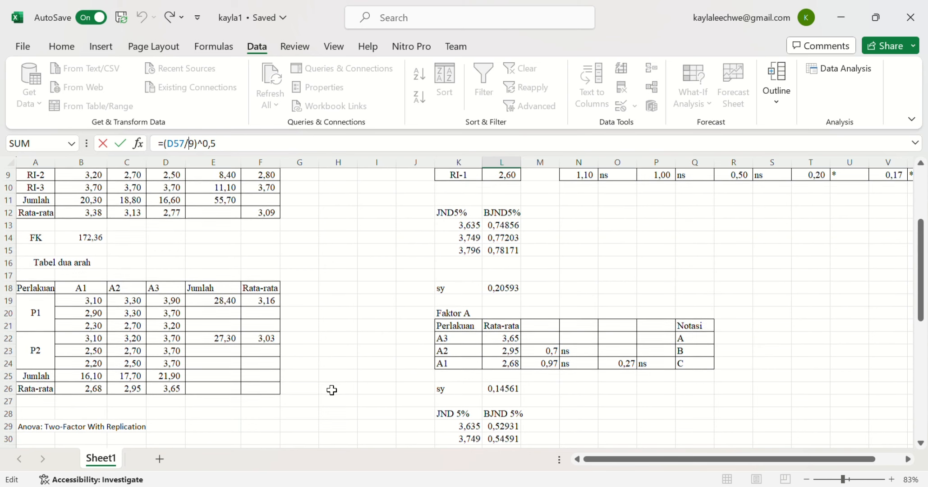
{"action": "scroll", "coordinate": [155, 307], "scroll_direction": "up", "scroll_amount": 2}
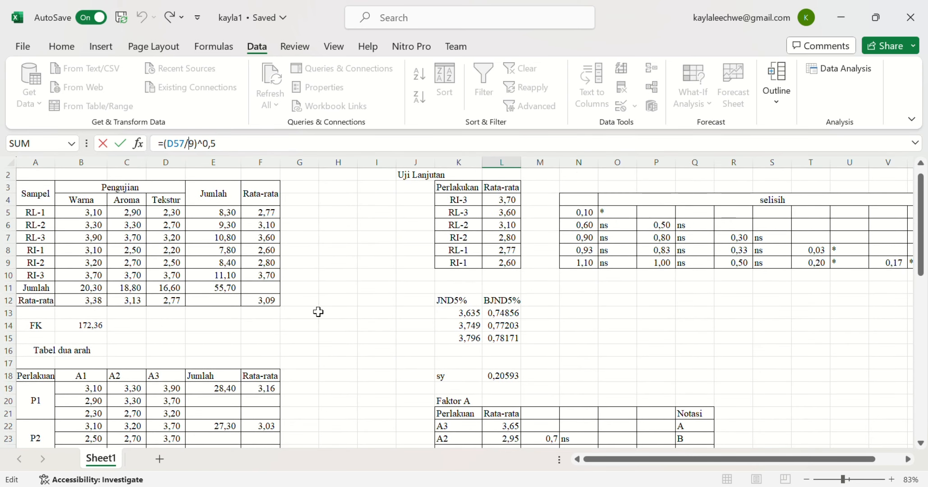
{"action": "scroll", "coordinate": [318, 311], "scroll_direction": "down", "scroll_amount": 7}
{"action": "scroll", "coordinate": [725, 333], "scroll_direction": "up", "scroll_amount": 3}
{"action": "scroll", "coordinate": [725, 336], "scroll_direction": "up", "scroll_amount": 1}
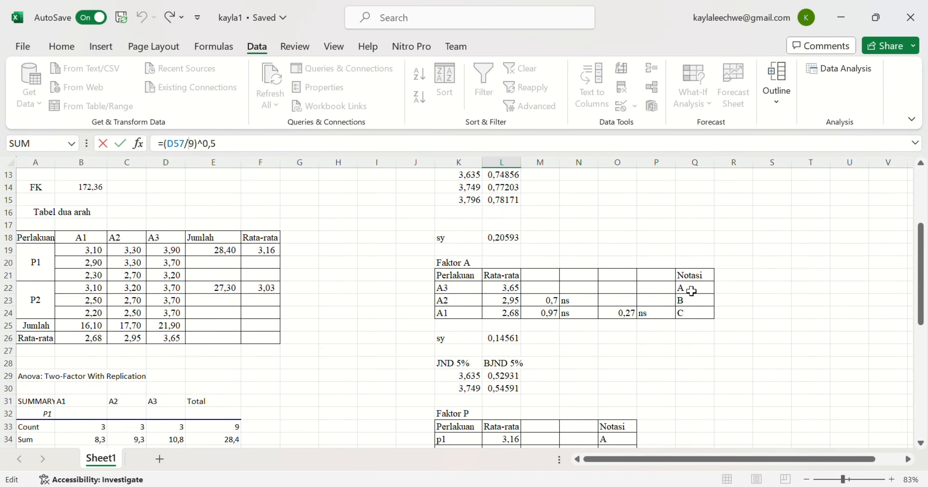
{"action": "left_click", "coordinate": [586, 300]}
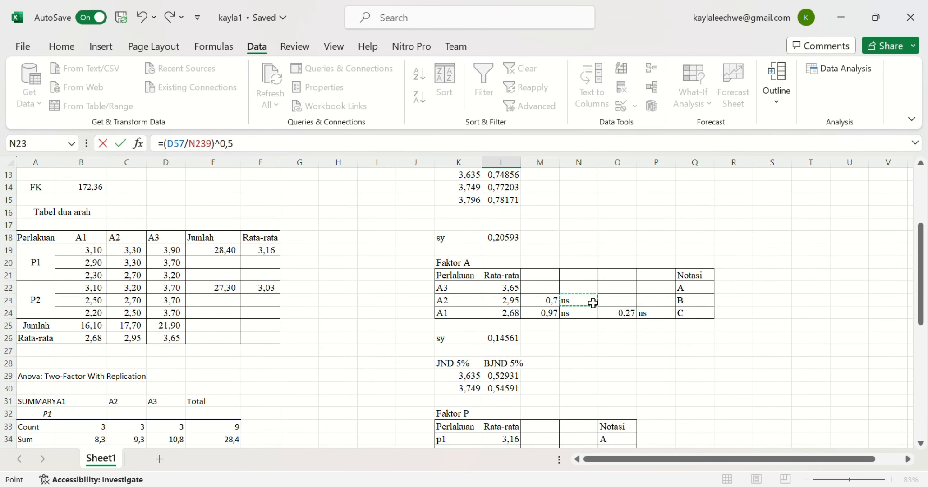
{"action": "left_click", "coordinate": [102, 143]}
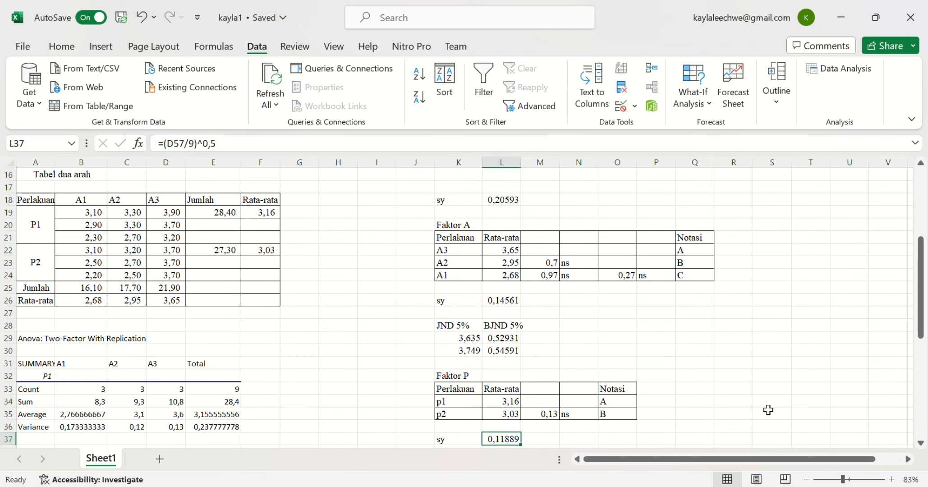
Check the Faktor A Notasi letters in Q22 through Q24 against the ns entries in the same table
{"action": "left_click", "coordinate": [704, 253]}
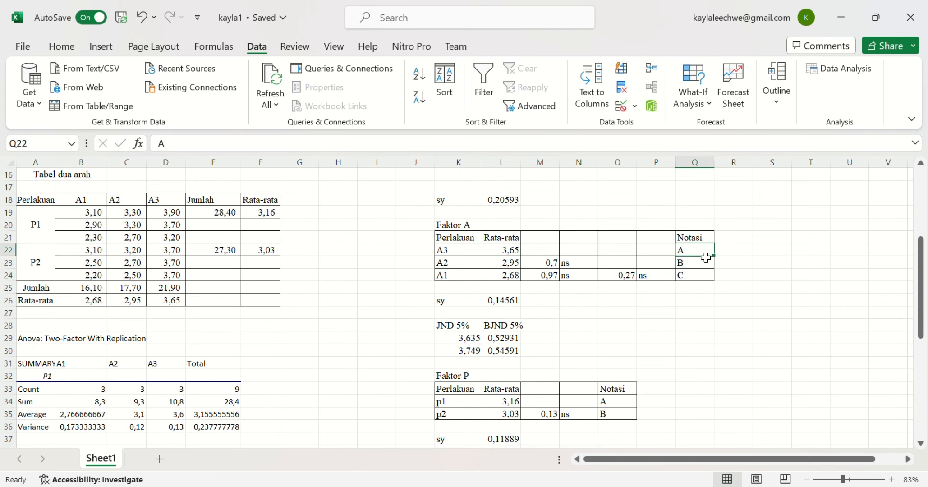
{"action": "left_click", "coordinate": [705, 264]}
{"action": "left_click", "coordinate": [704, 282]}
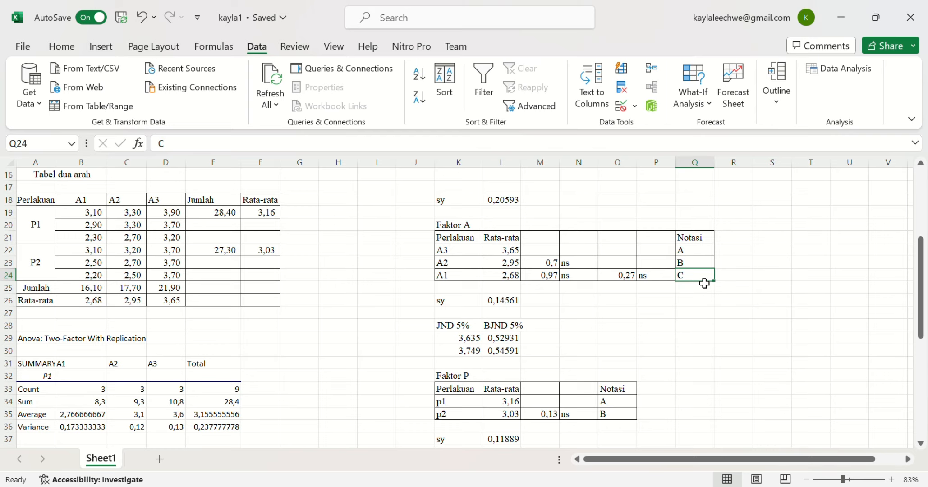
Check Faktor P's ns formula in N35 and the Notasi letters in O34 and O35, and look over the whole worksheet at 60% zoom
{"action": "scroll", "coordinate": [663, 339], "scroll_direction": "down", "scroll_amount": 3}
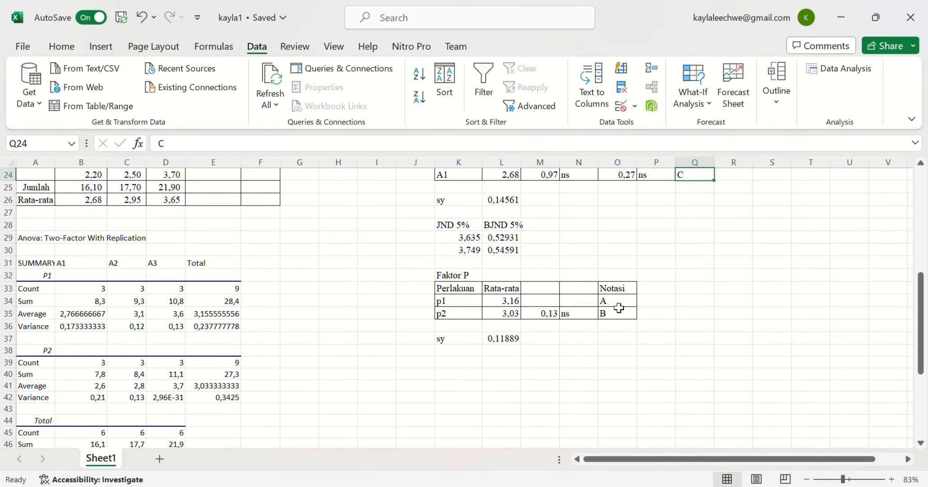
{"action": "left_click", "coordinate": [587, 317]}
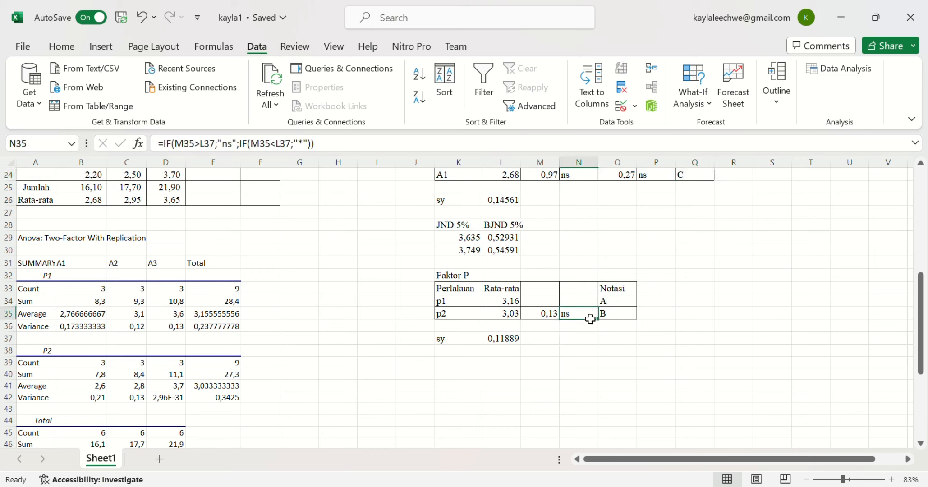
{"action": "left_click", "coordinate": [624, 301]}
{"action": "left_click", "coordinate": [625, 321]}
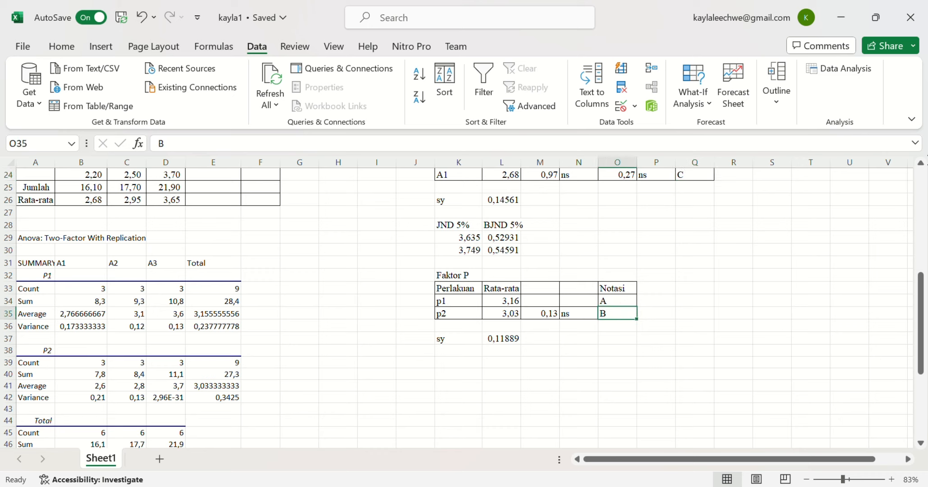
{"action": "scroll", "coordinate": [622, 325], "scroll_direction": "down", "scroll_amount": 3}
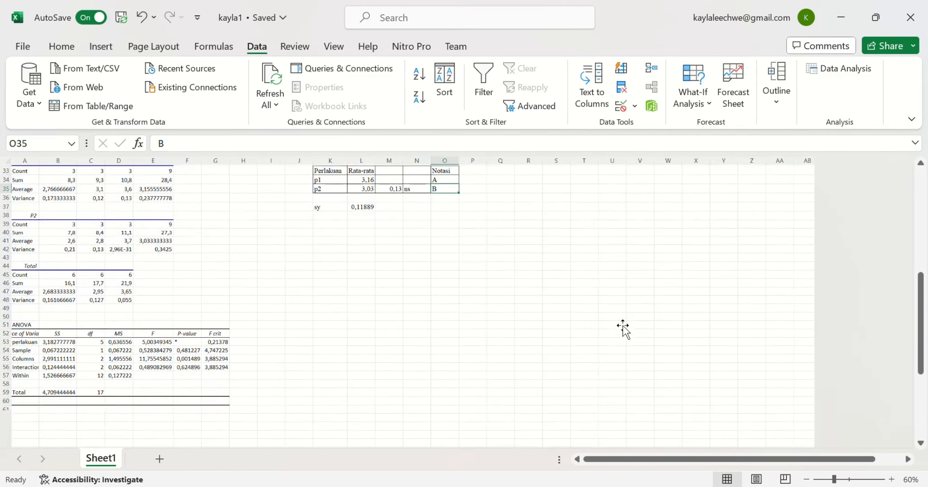
{"action": "scroll", "coordinate": [623, 325], "scroll_direction": "up", "scroll_amount": 10}
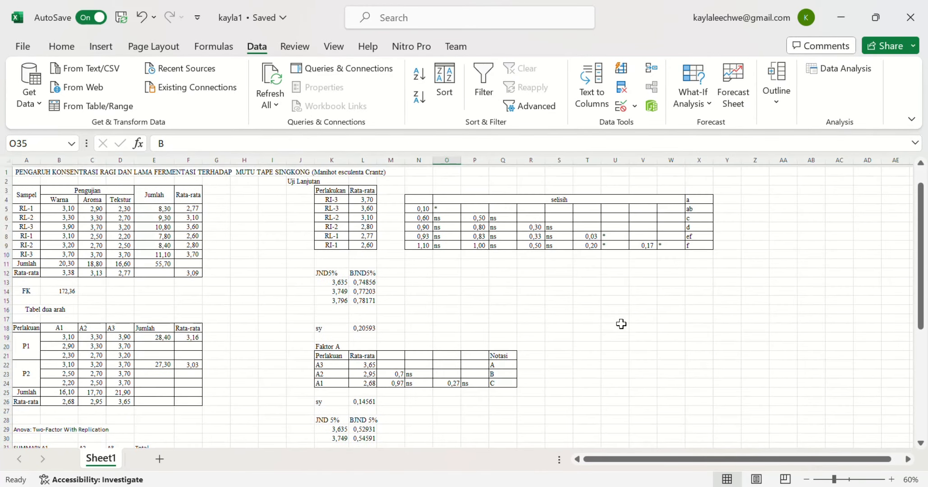